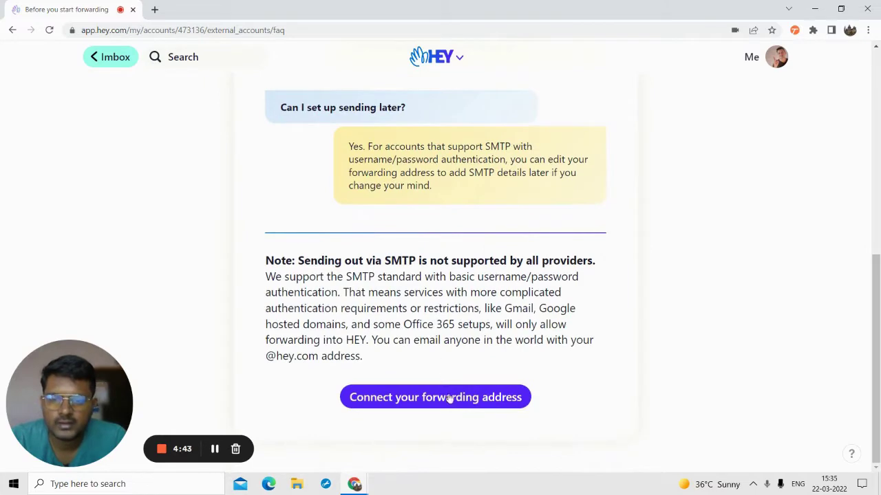
- Enter the Gmail address to forward from in HEY's forwarding setup and continue
scroll(427, 275, up, 5)
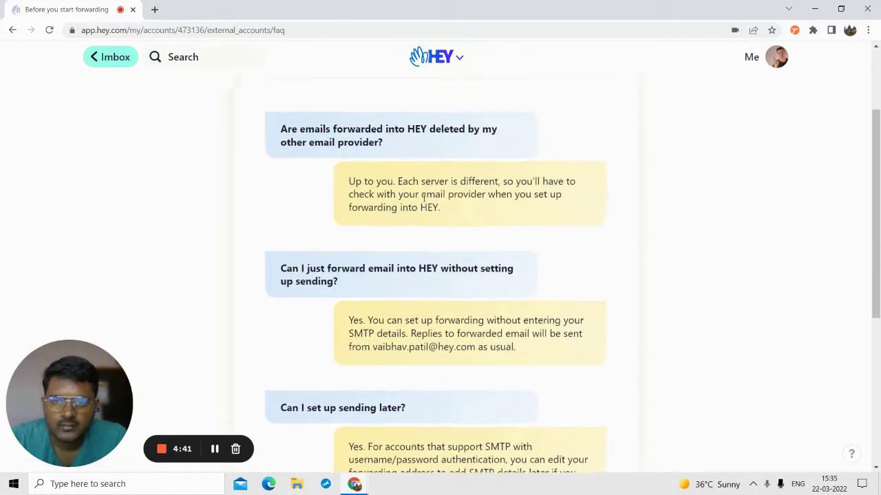
scroll(419, 196, up, 2)
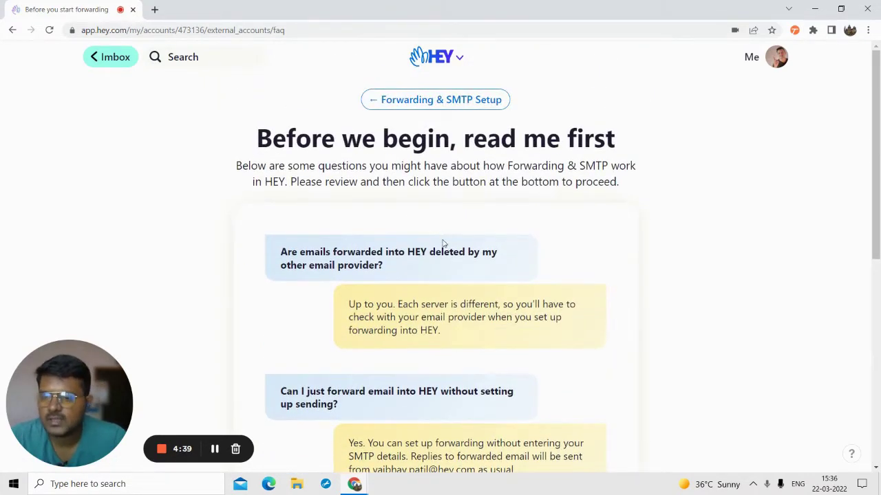
scroll(444, 244, down, 10)
click(423, 400)
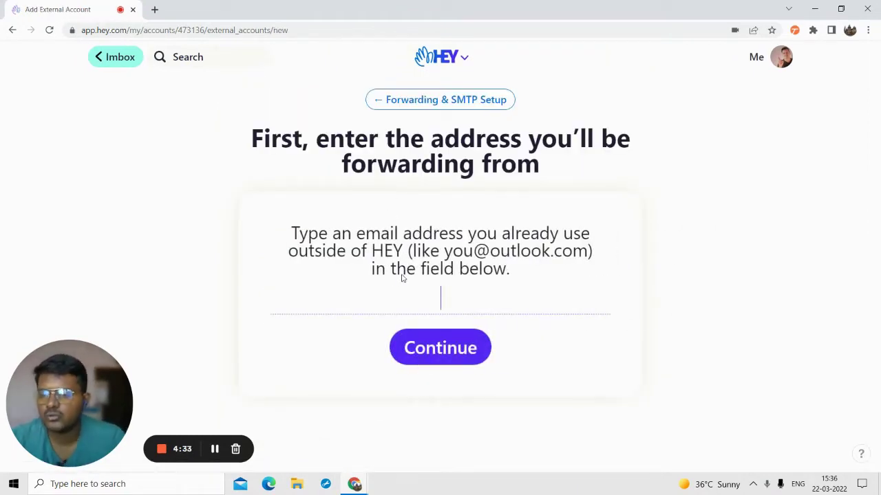
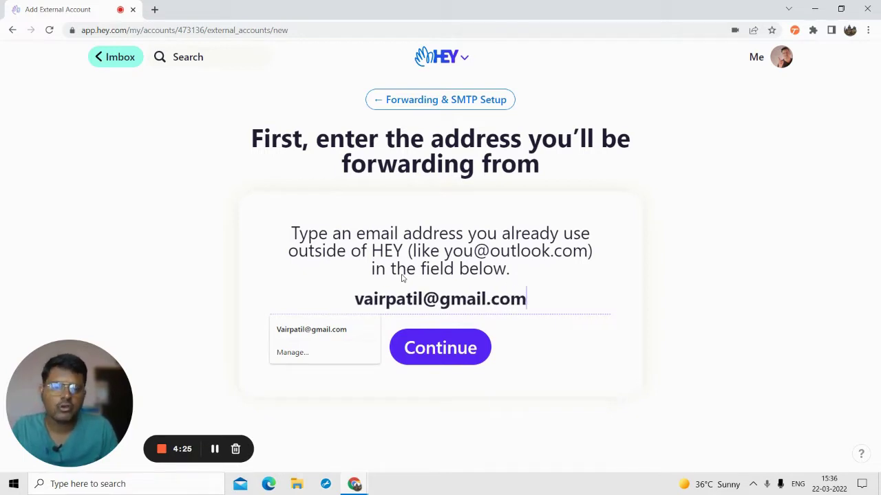
click(472, 308)
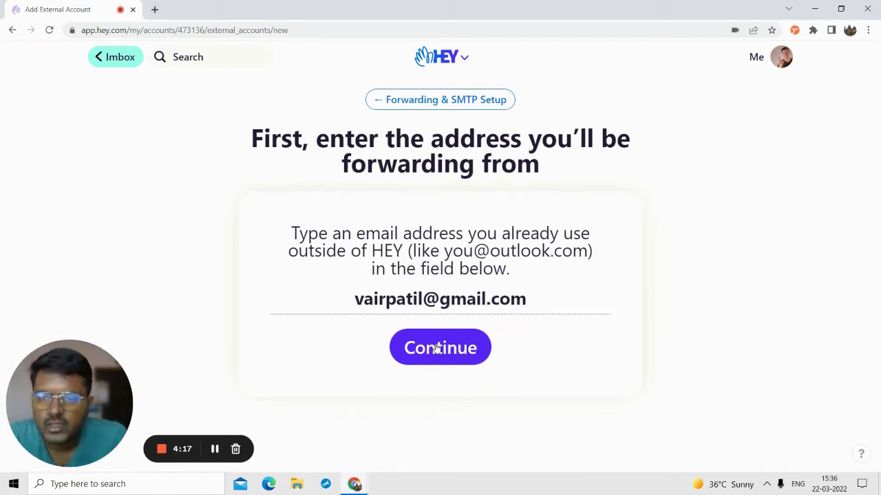
click(437, 348)
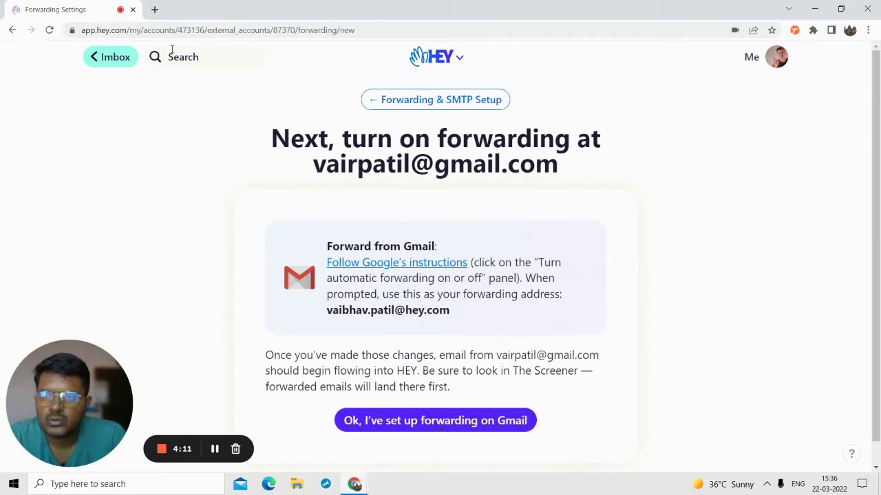
click(155, 9)
- Load gmail.com in a new browser tab
text(gmail.com)
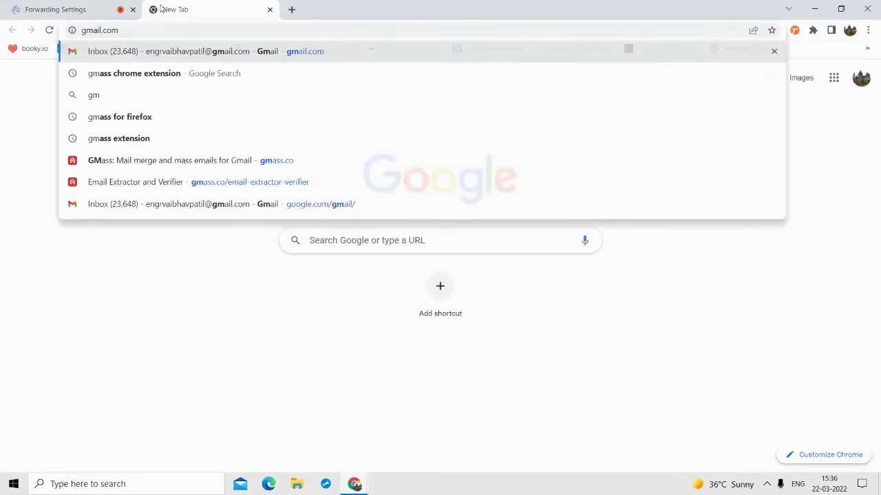
click(160, 9)
click(109, 31)
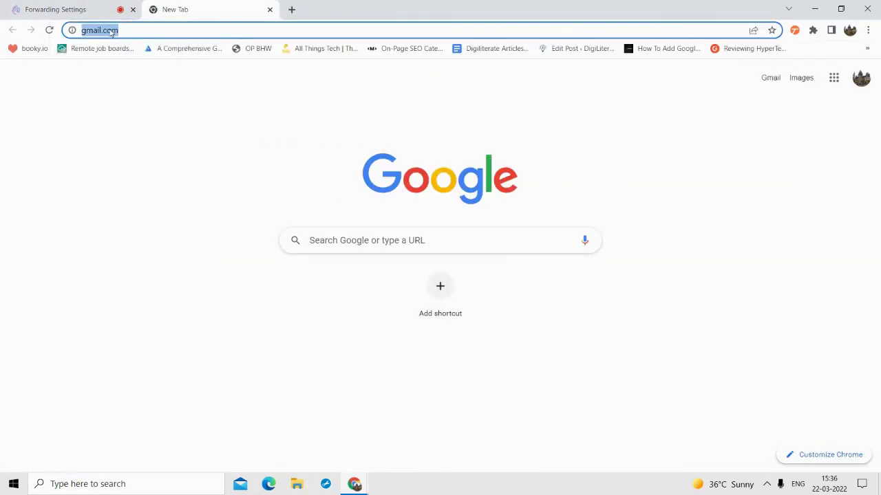
key(Return)
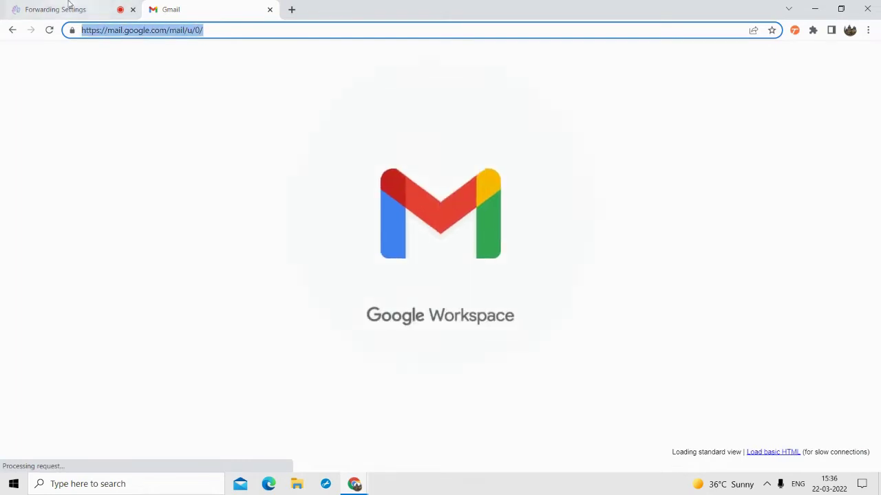
click(69, 4)
click(186, 4)
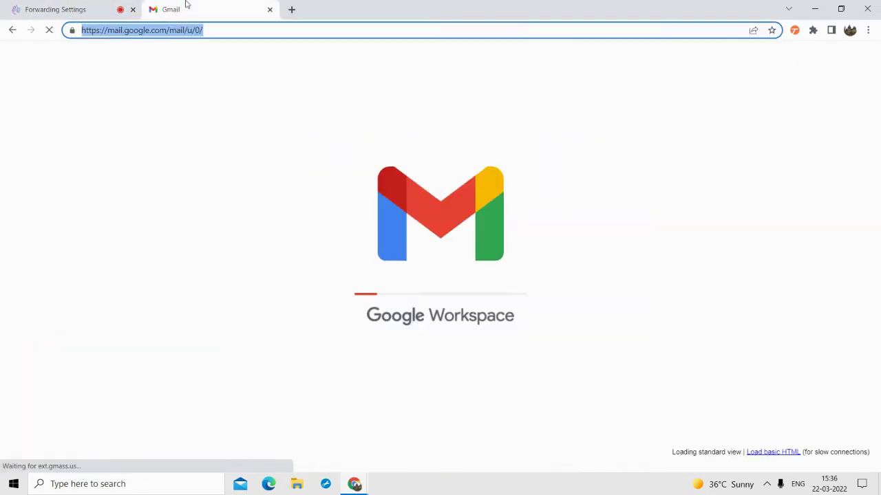
click(238, 31)
click(238, 30)
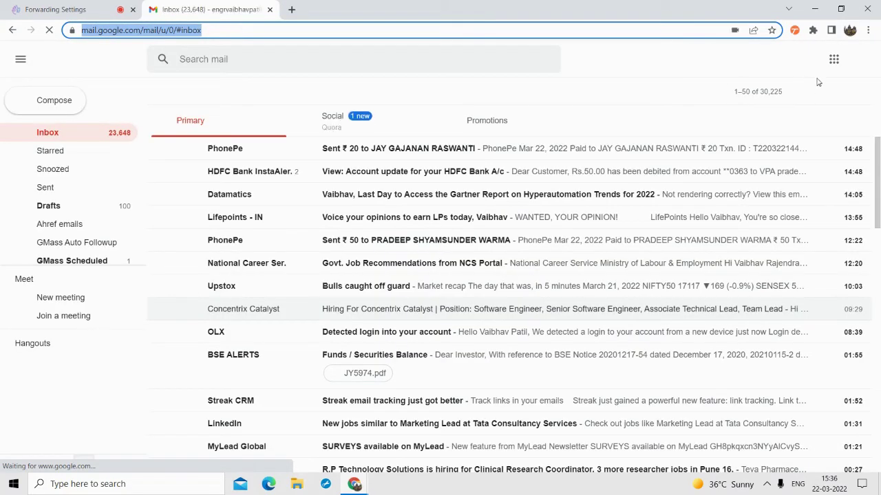
- Switch to the forwarding Gmail account via the avatar account menu
click(861, 59)
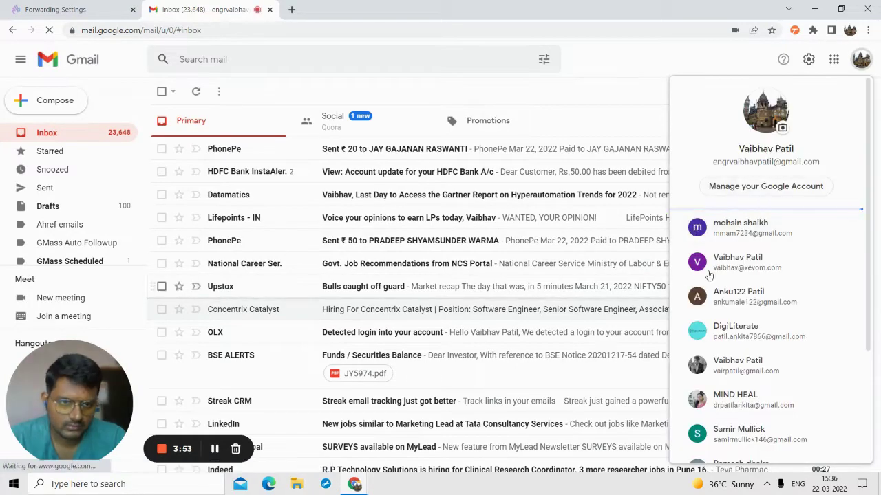
click(753, 360)
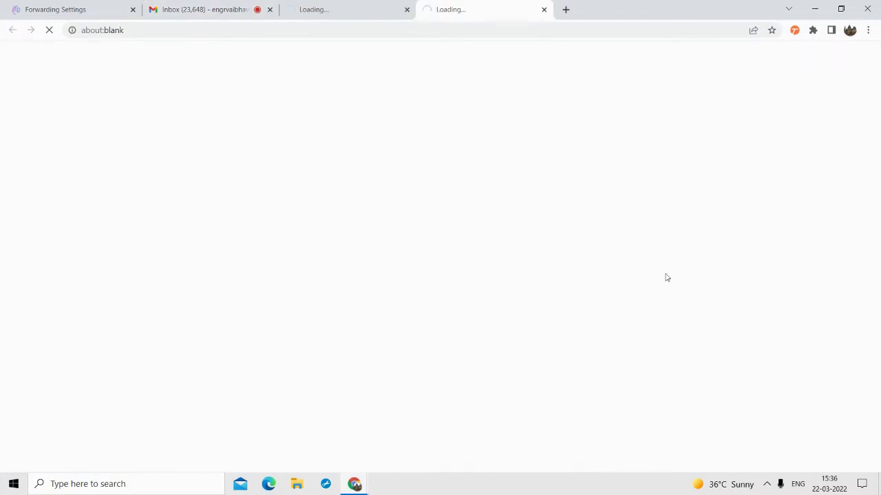
click(406, 10)
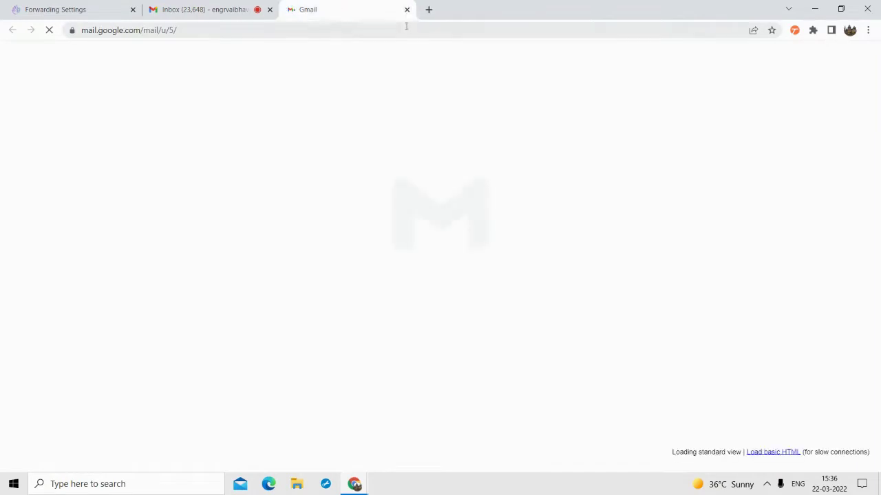
double_click(406, 29)
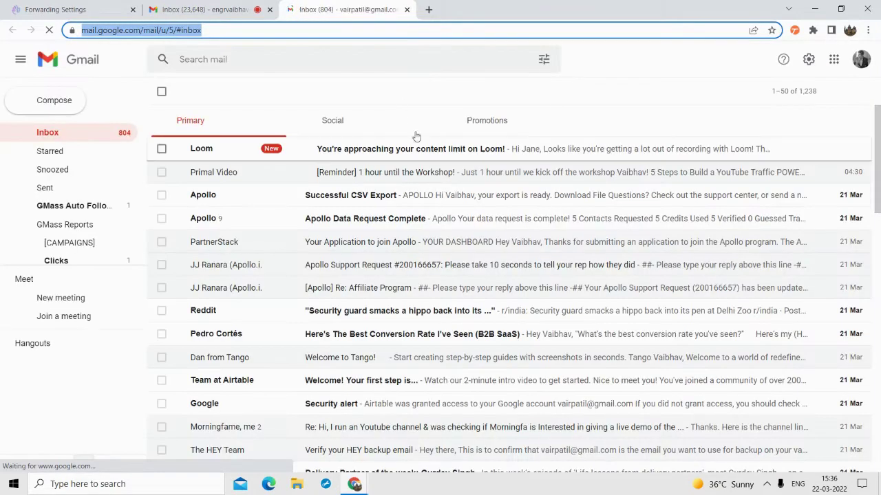
click(810, 62)
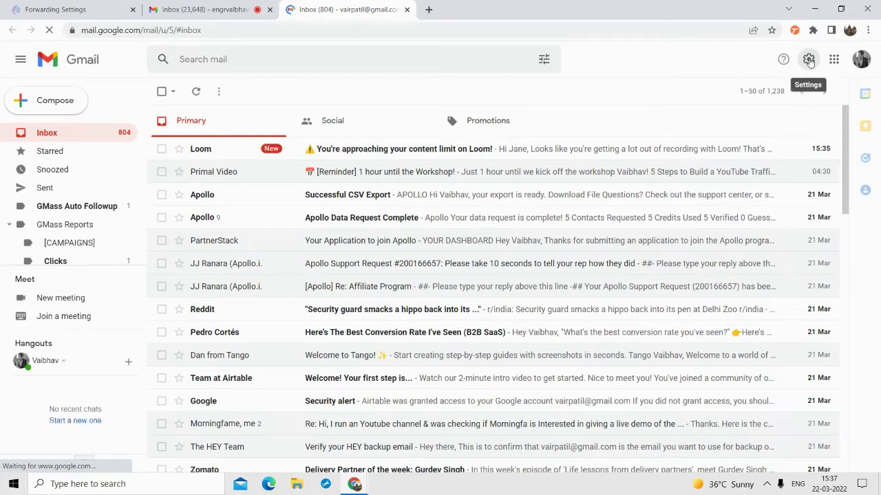
- Open Gmail's full settings at the Forwarding and POP/IMAP section
click(808, 62)
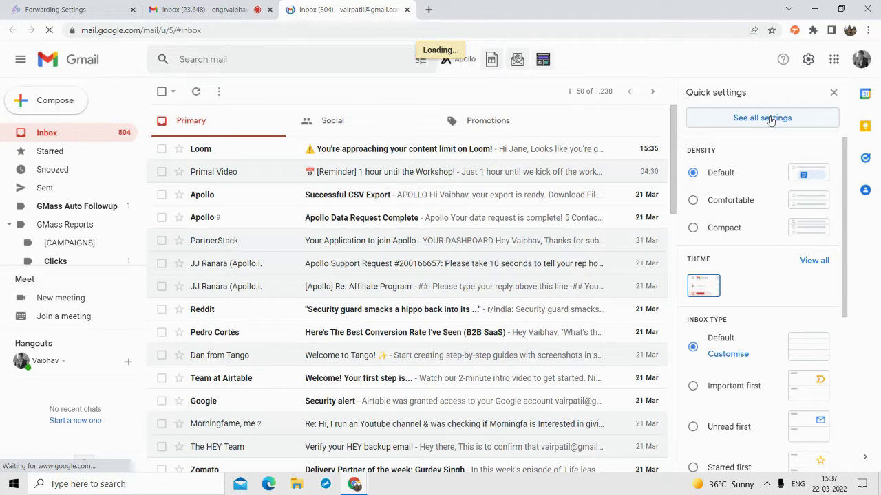
click(762, 118)
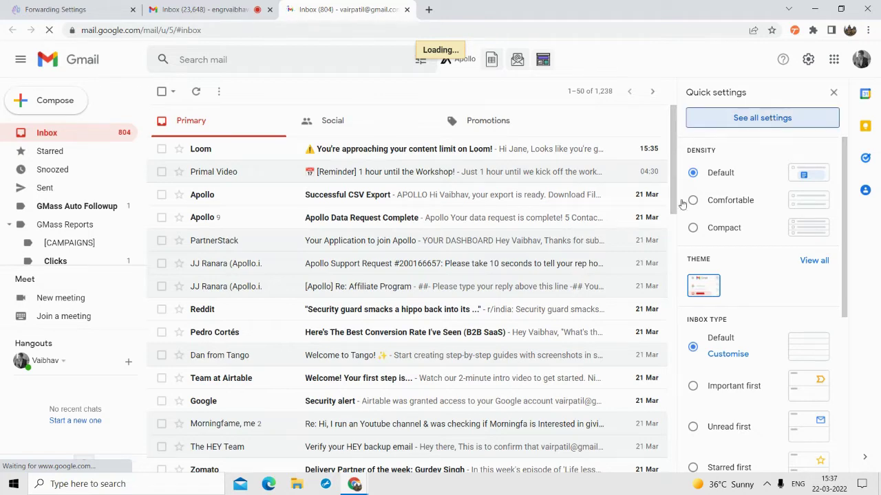
scroll(551, 262, down, 5)
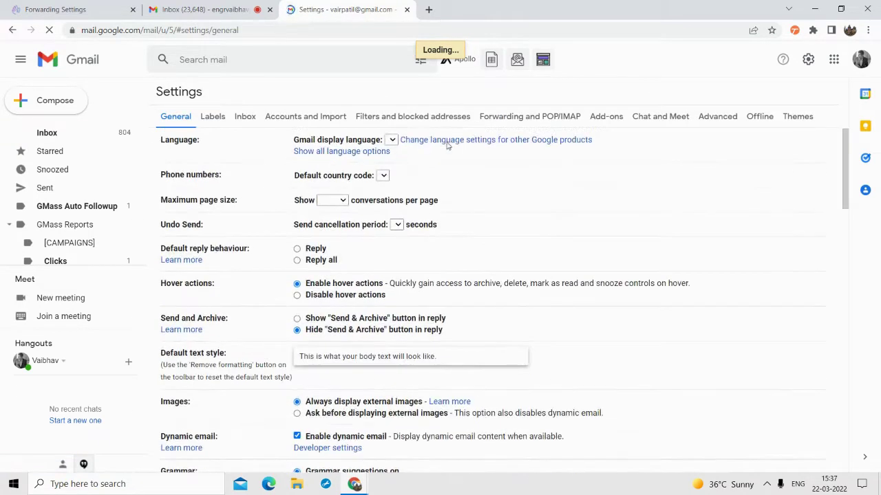
click(517, 121)
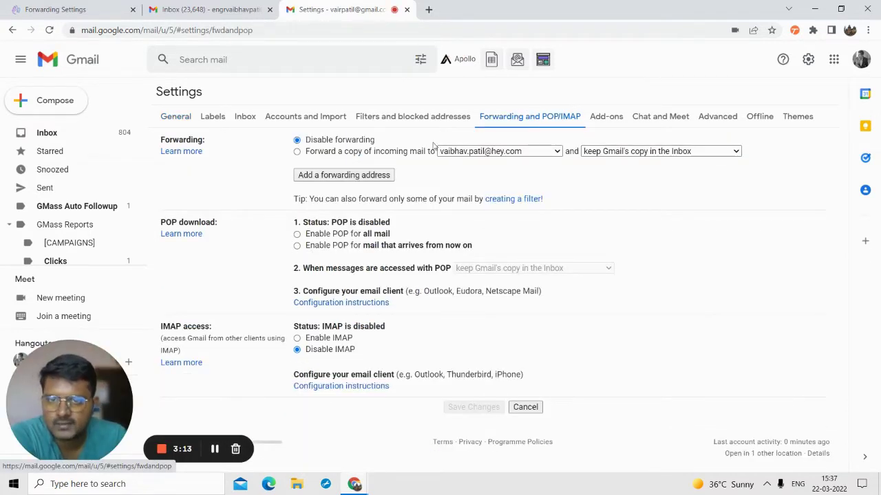
- Remove the old HEY forwarding address and start adding a new forwarding address
click(297, 152)
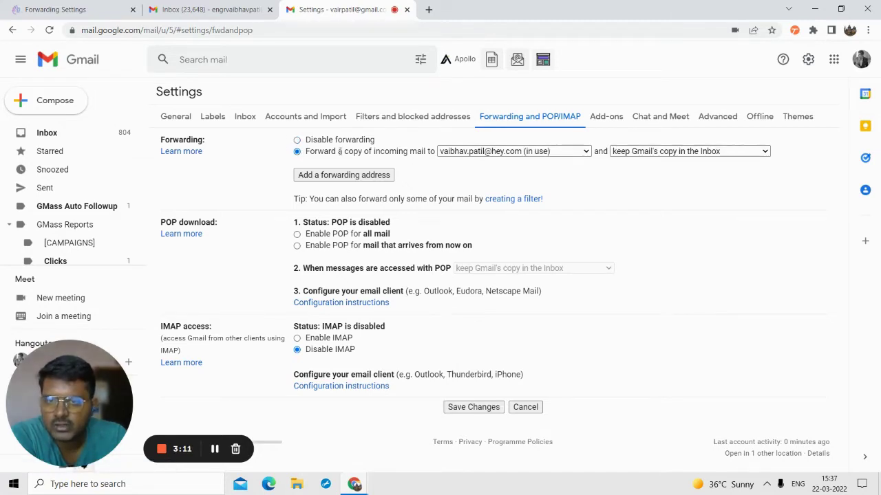
click(472, 153)
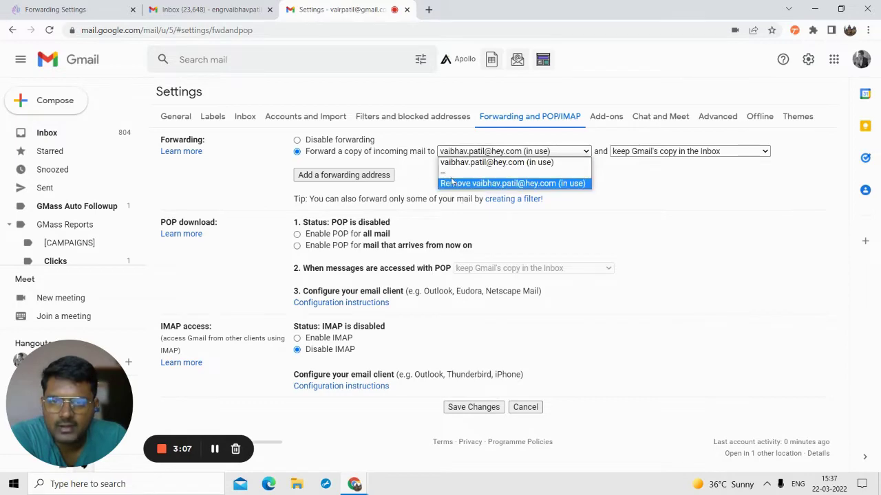
click(671, 189)
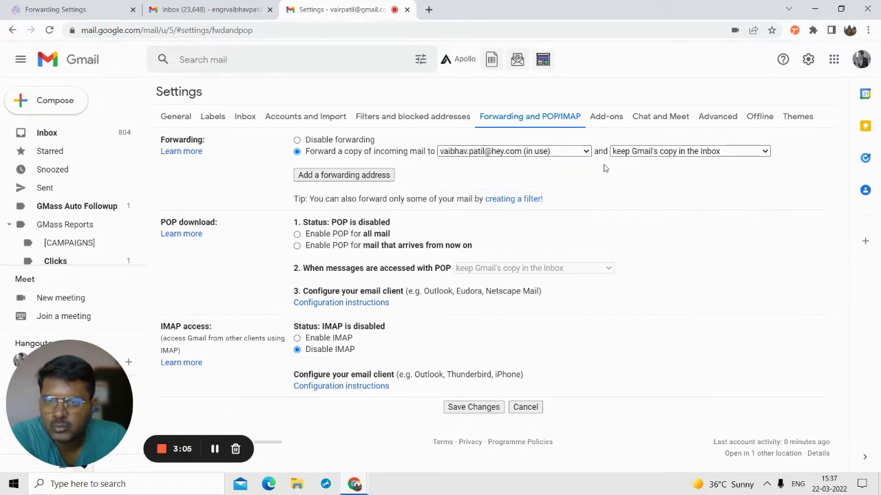
click(524, 151)
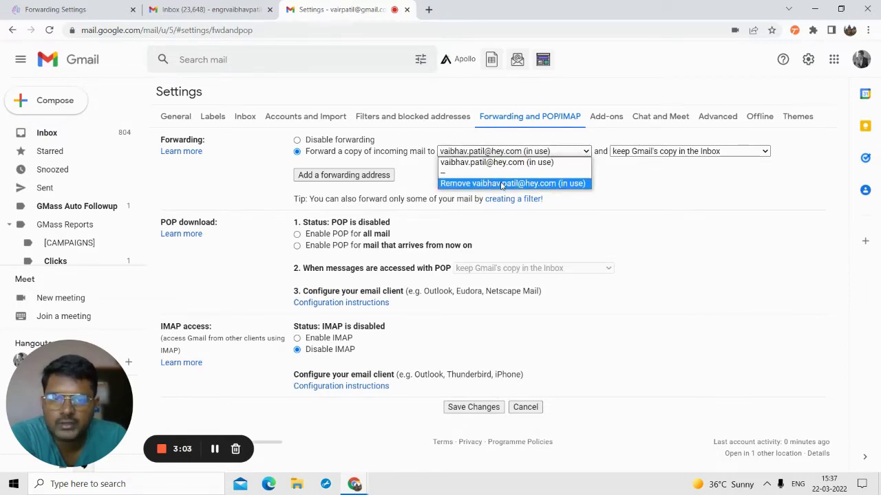
click(501, 184)
click(548, 292)
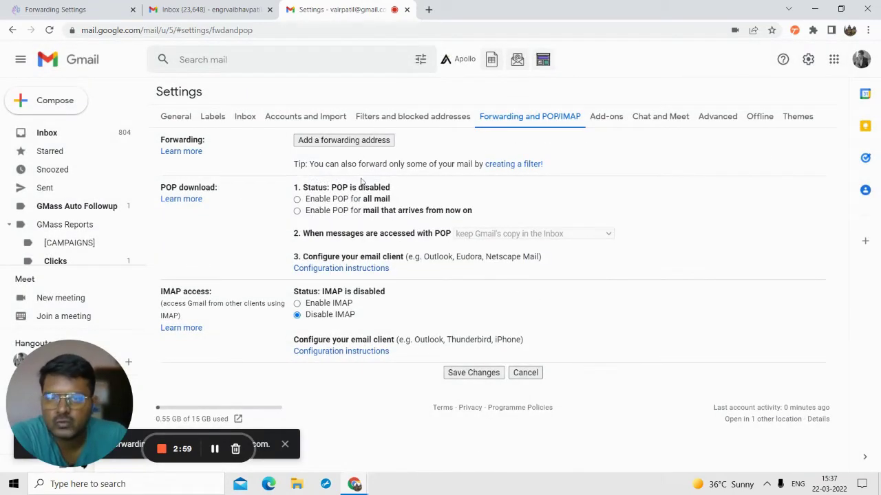
click(327, 142)
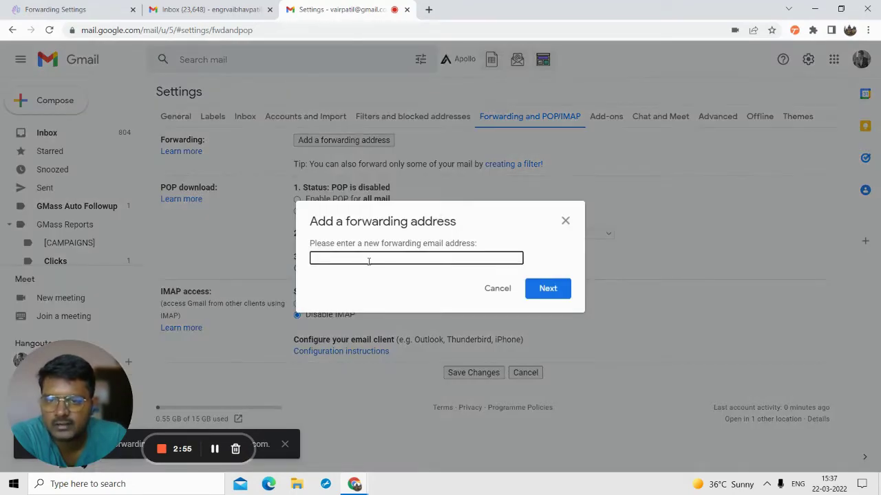
click(83, 8)
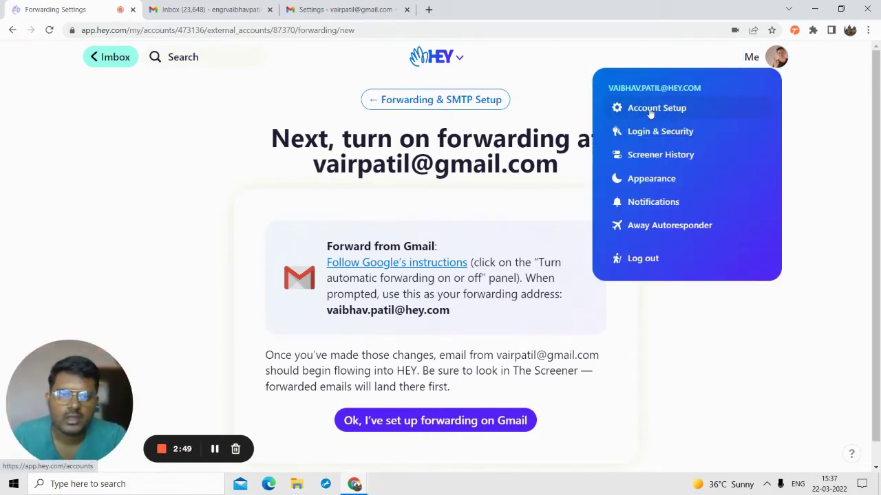
- Copy the HEY address from Account Setup and return to Gmail's add-forwarding-address prompt
click(647, 85)
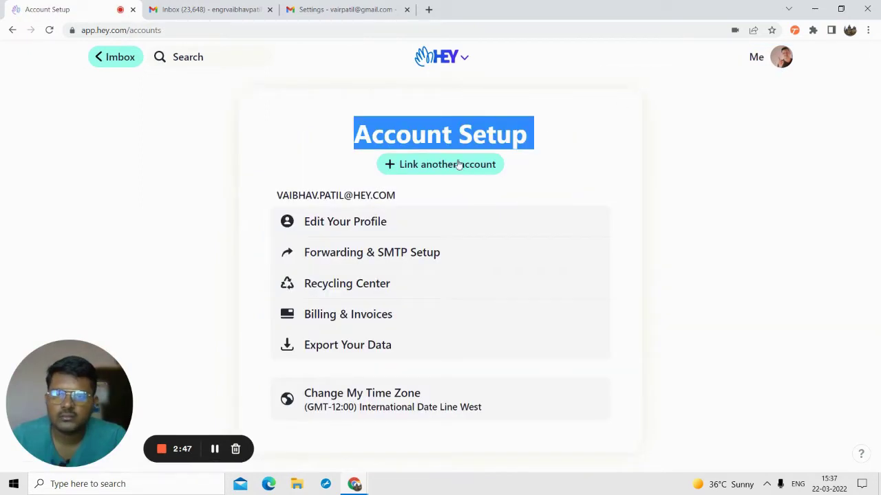
triple_click(345, 198)
key(ctrl+c)
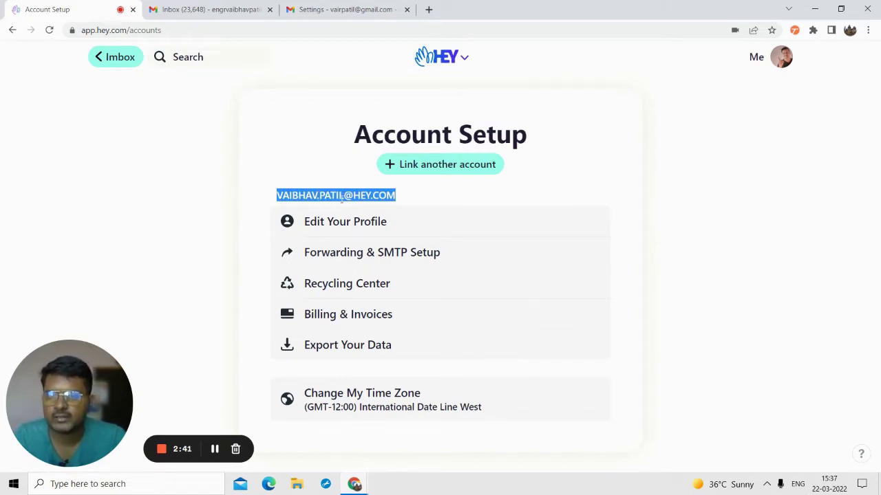
click(313, 5)
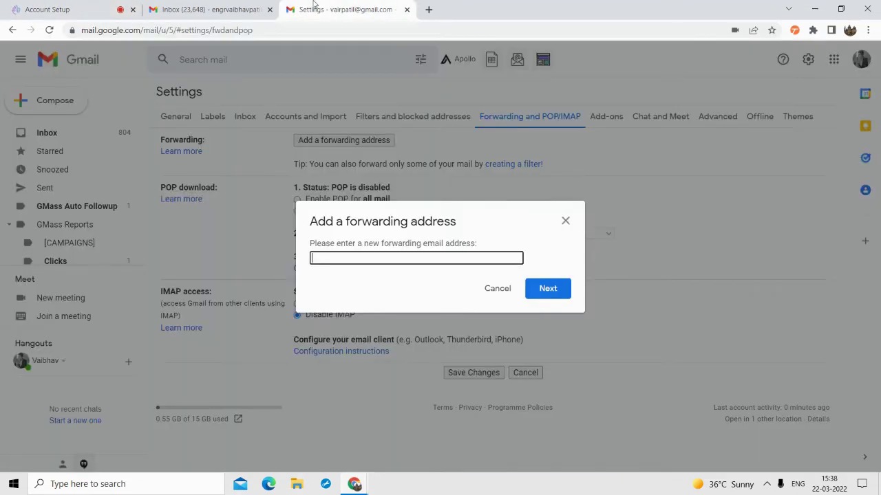
- Paste the HEY address as Gmail's new forwarding address and confirm so a code is sent
key(ctrl+v)
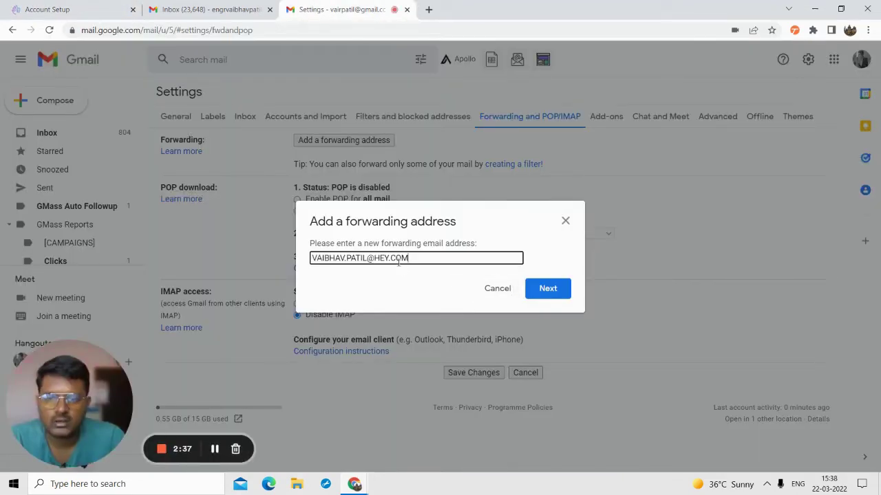
click(558, 289)
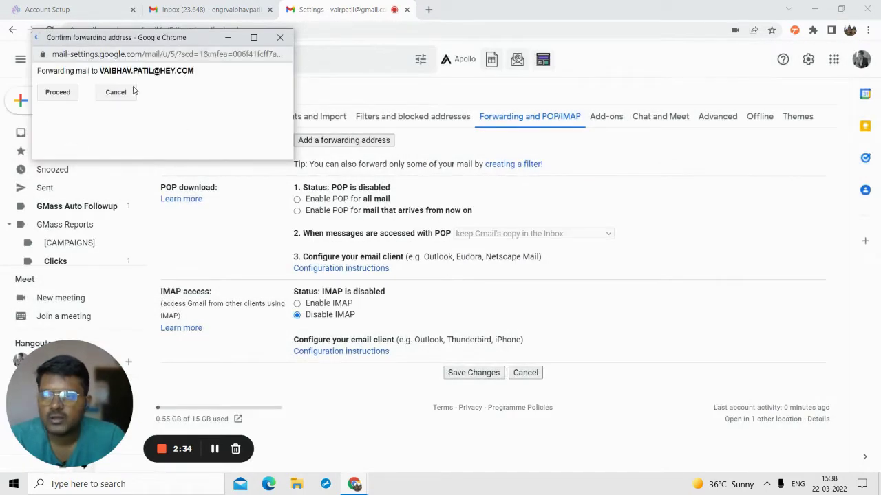
click(57, 93)
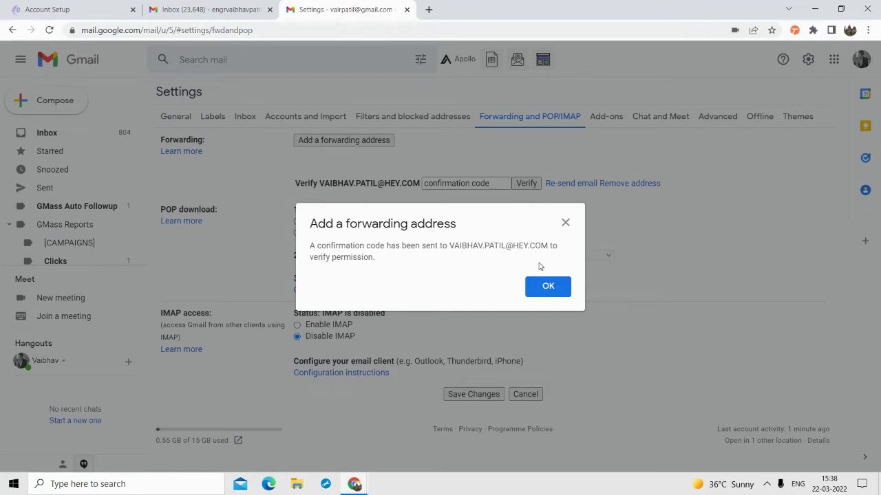
click(554, 289)
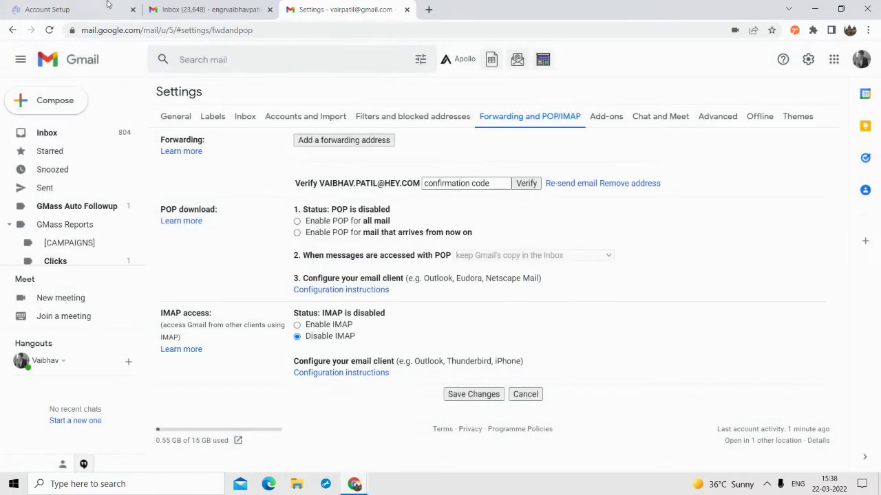
click(107, 4)
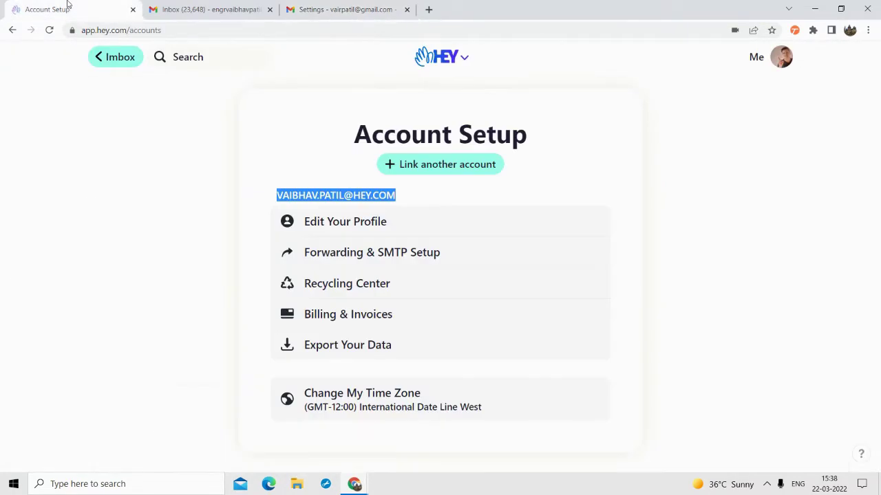
- Open the newest Gmail Forwarding Confirmation email in the Imbox and select its code
click(105, 61)
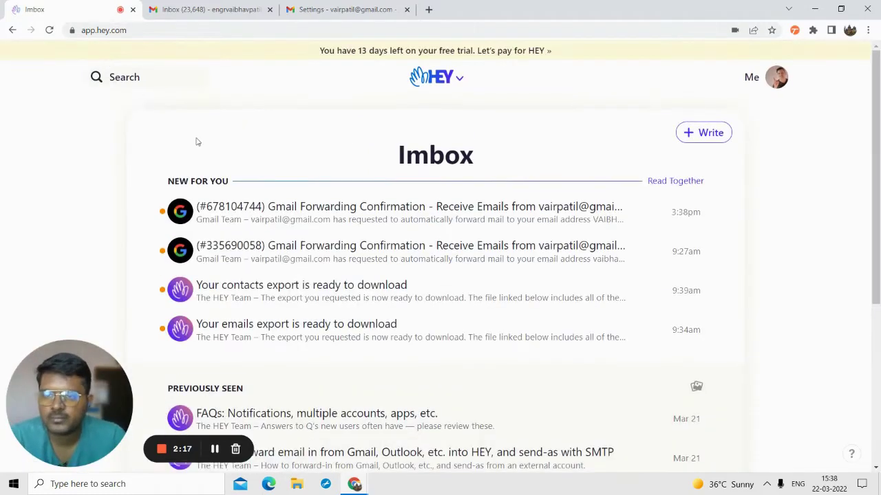
scroll(236, 141, down, 4)
scroll(276, 206, up, 4)
scroll(286, 231, down, 1)
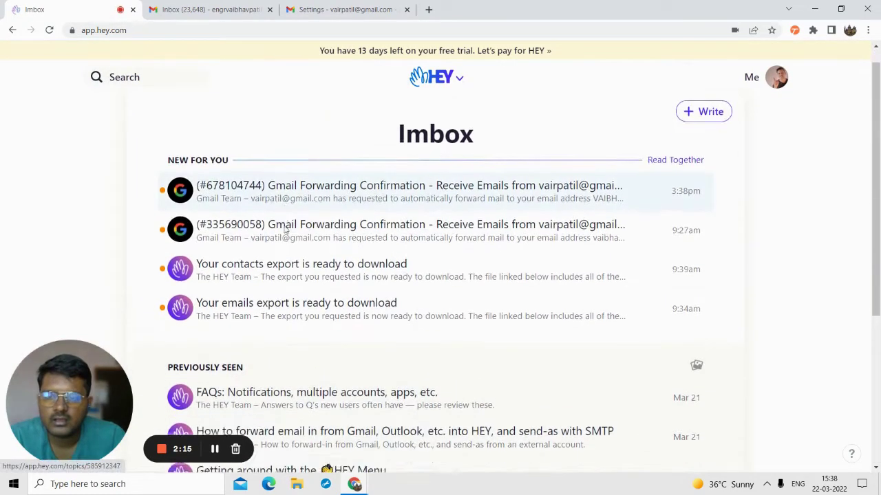
scroll(286, 232, up, 1)
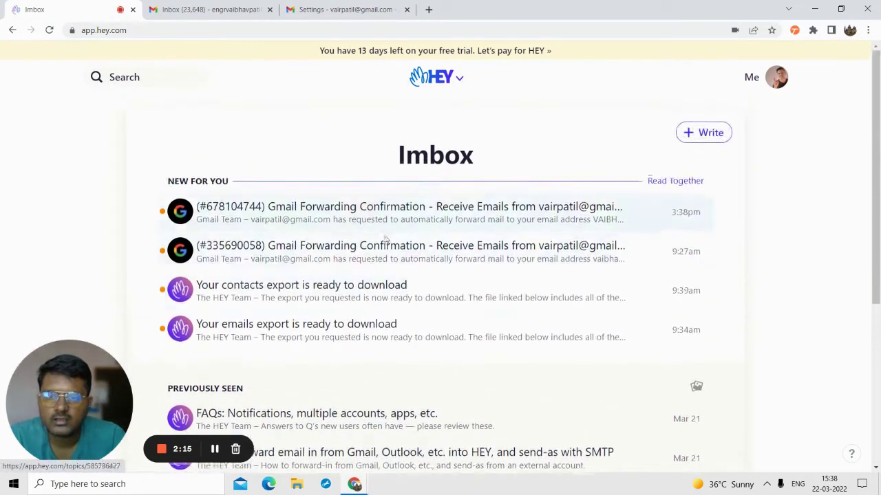
click(271, 213)
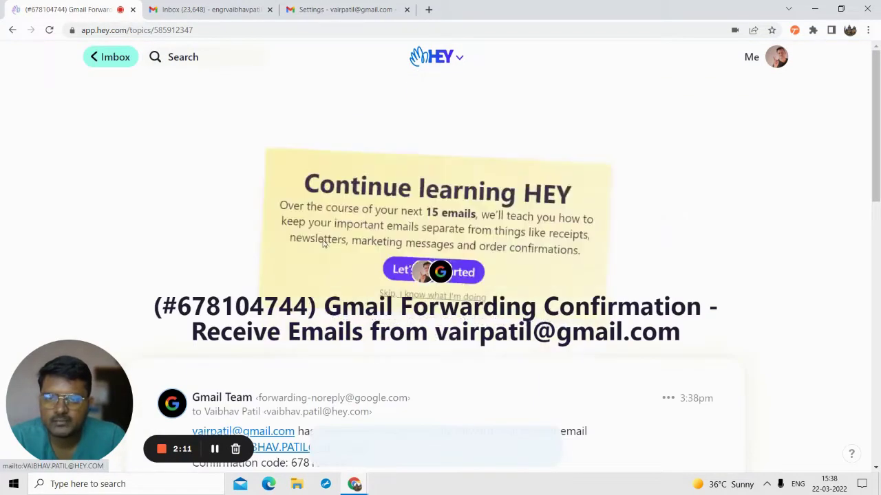
scroll(301, 285, down, 4)
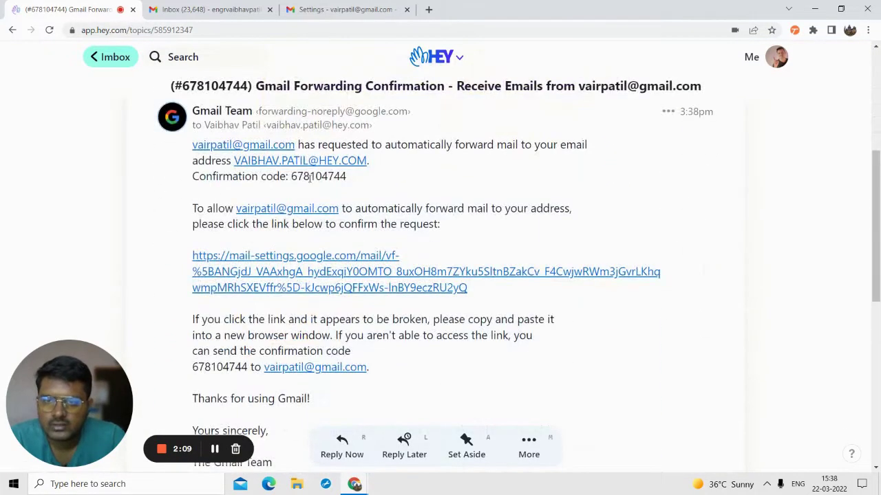
double_click(310, 178)
key(ctrl+c)
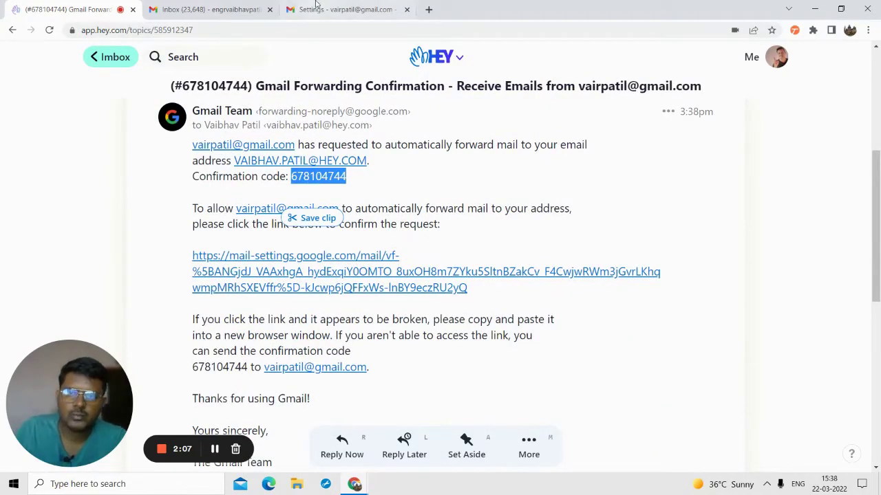
- Paste the confirmation code into Gmail's verification field and verify the HEY address
click(324, 9)
click(444, 184)
key(ctrl+v)
click(530, 185)
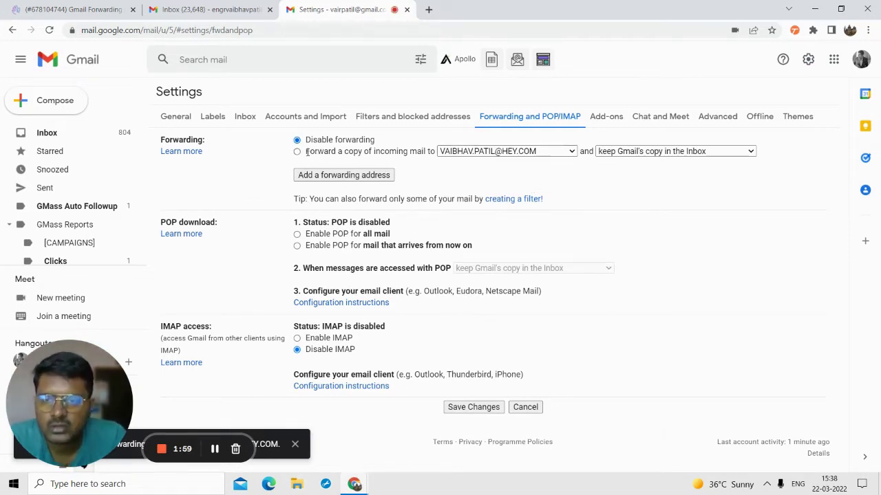
- Forward a copy of incoming mail to the HEY address, keeping Gmail's copy in the Inbox, and save
click(297, 152)
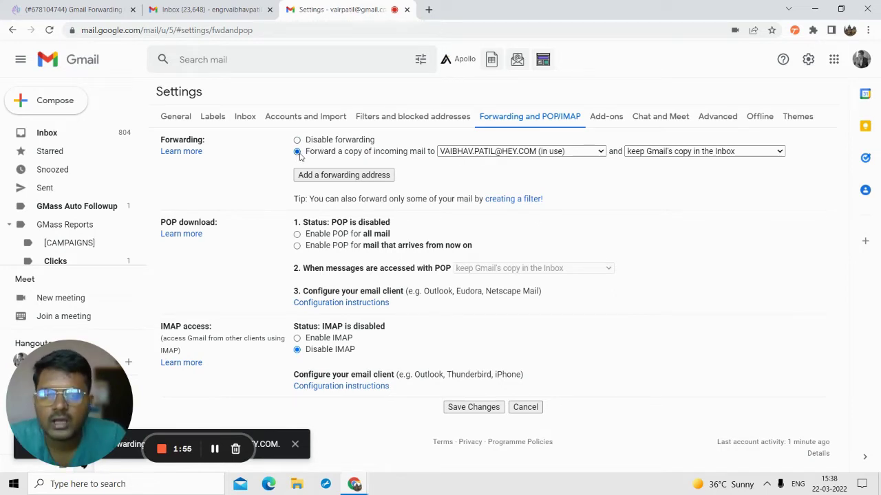
click(440, 152)
click(486, 158)
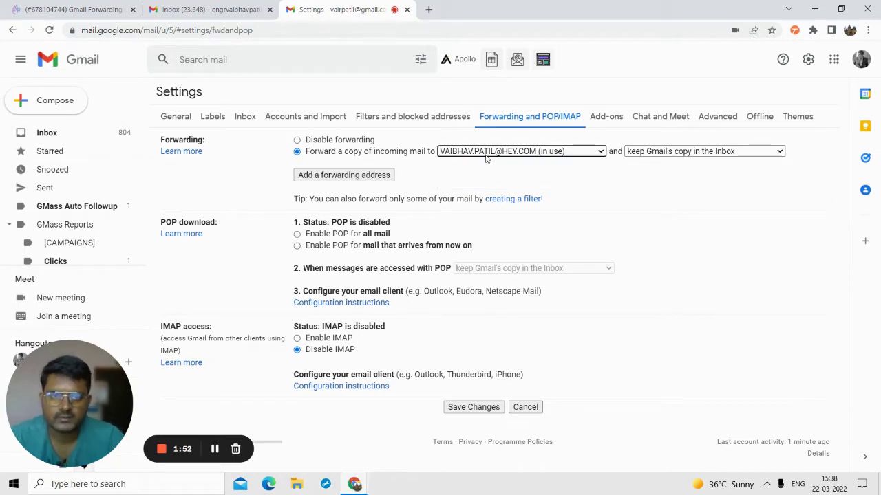
click(656, 152)
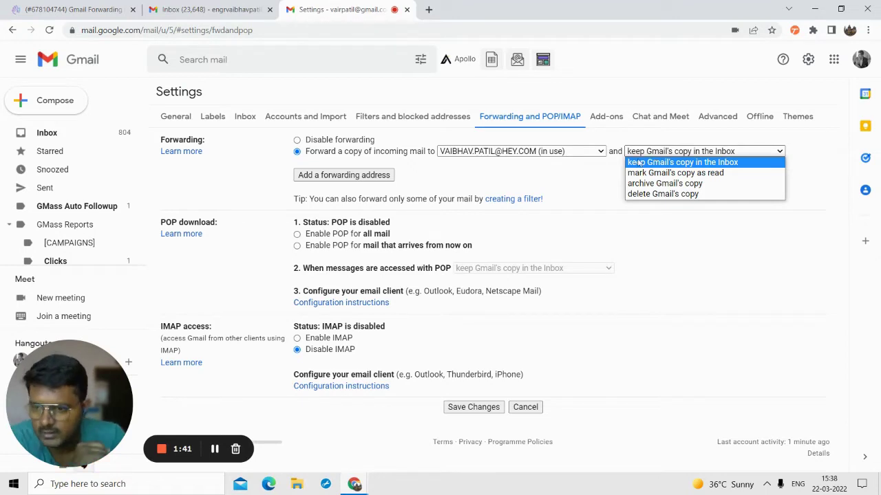
click(530, 164)
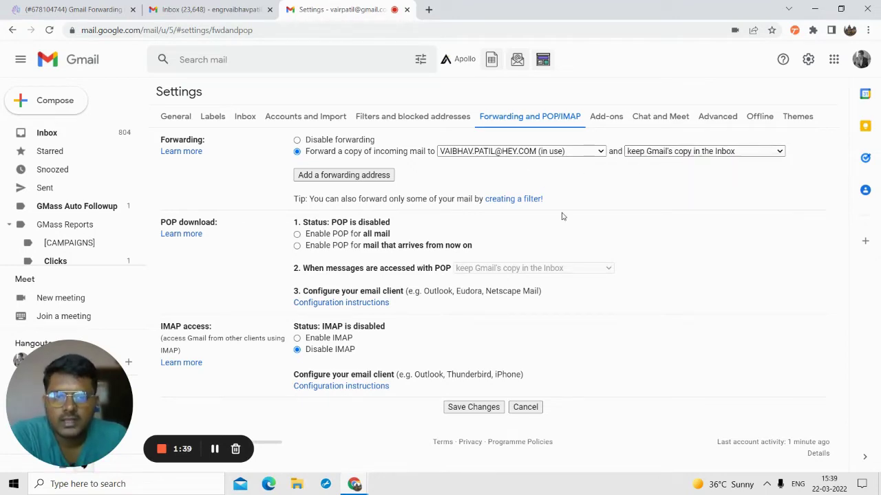
click(465, 407)
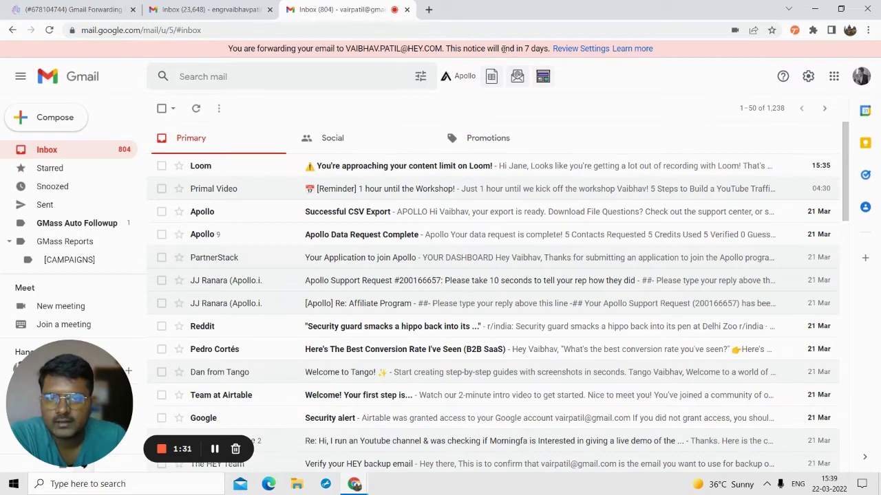
- Open the Gmail card under Account Setup's Forwarding & SMTP Setup
click(118, 5)
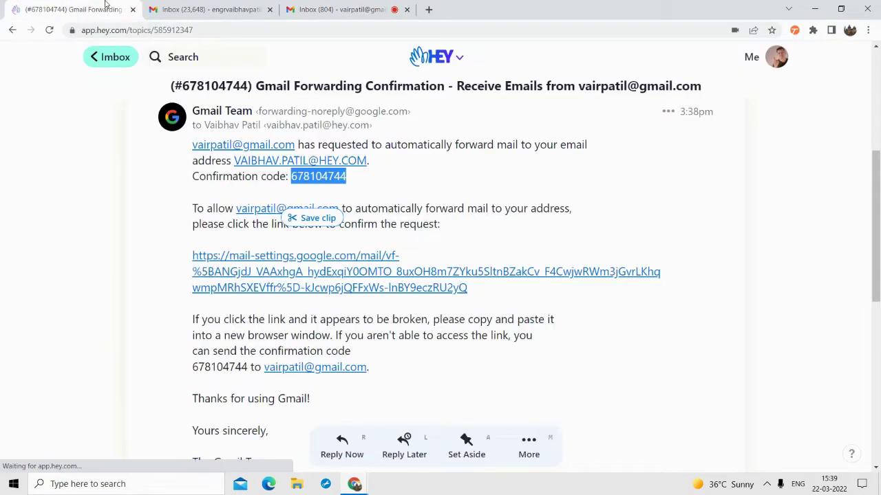
scroll(440, 275, down, 4)
scroll(757, 55, up, 6)
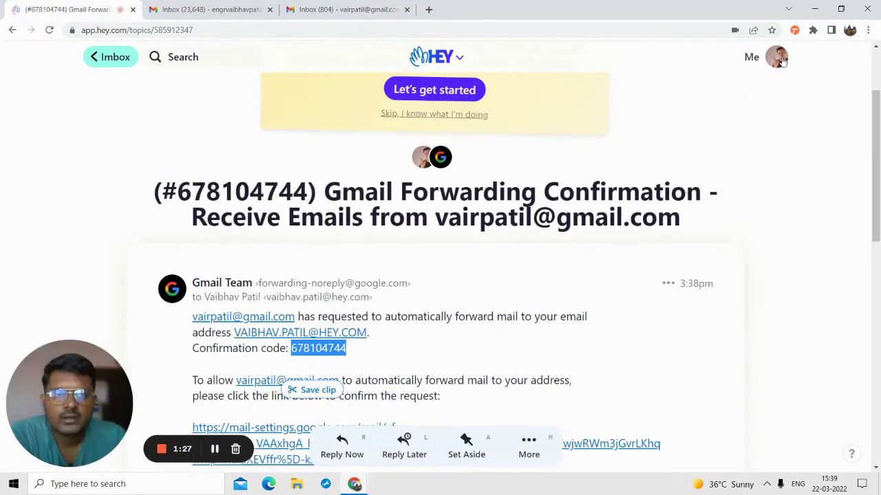
click(755, 55)
click(644, 111)
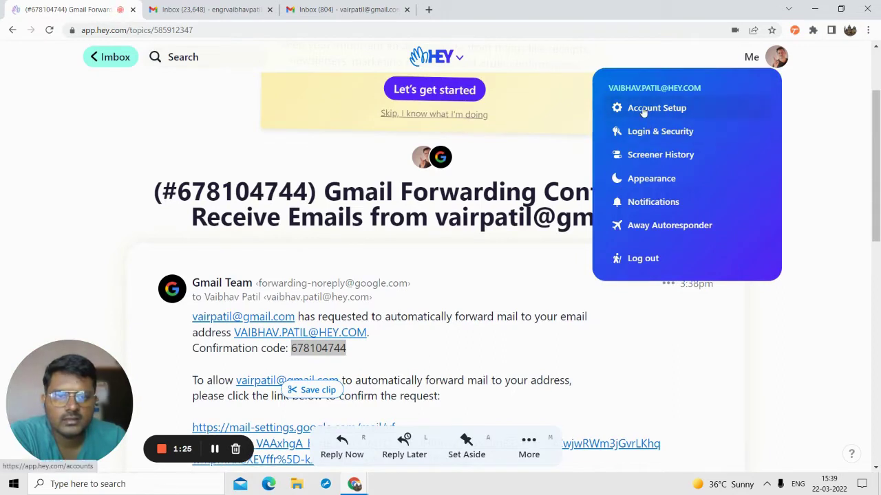
click(344, 259)
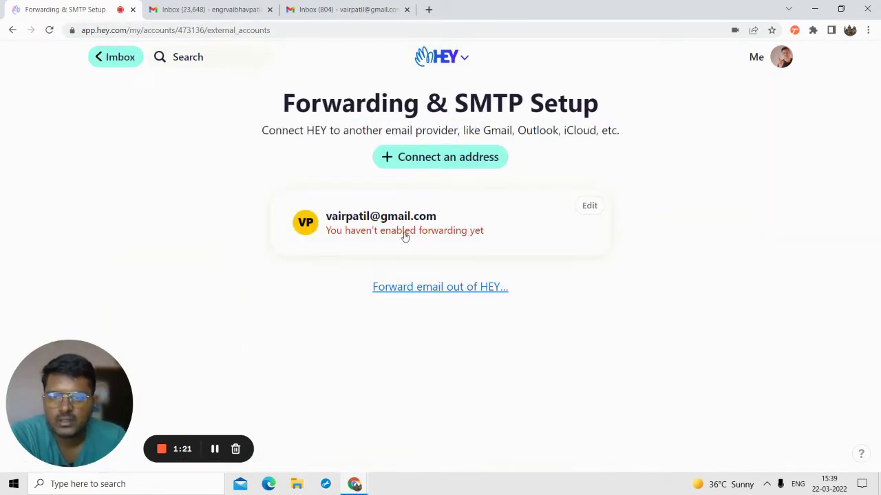
click(411, 234)
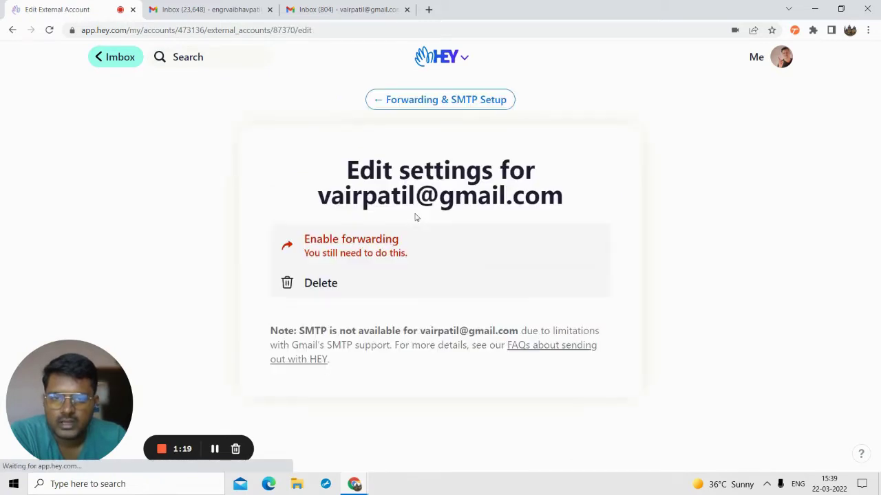
- Enable forwarding and confirm it's set up on Gmail, then return to the Imbox
click(337, 239)
scroll(401, 389, down, 1)
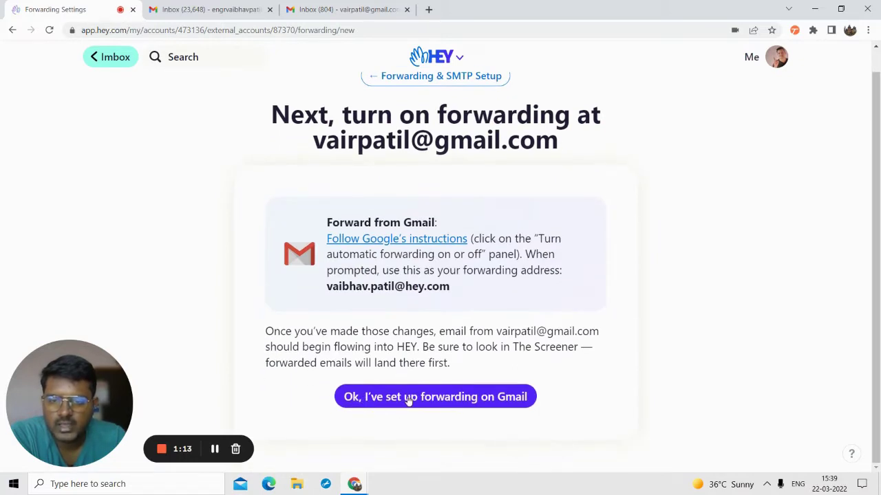
click(430, 399)
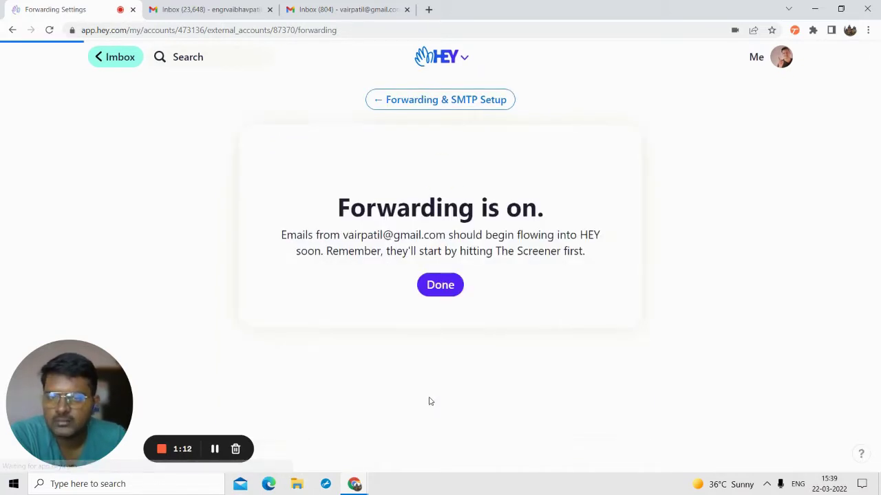
click(448, 288)
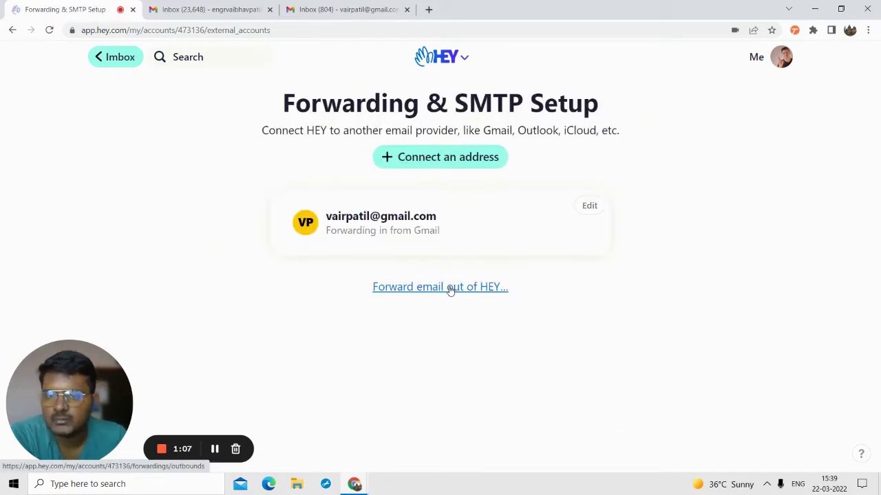
click(369, 10)
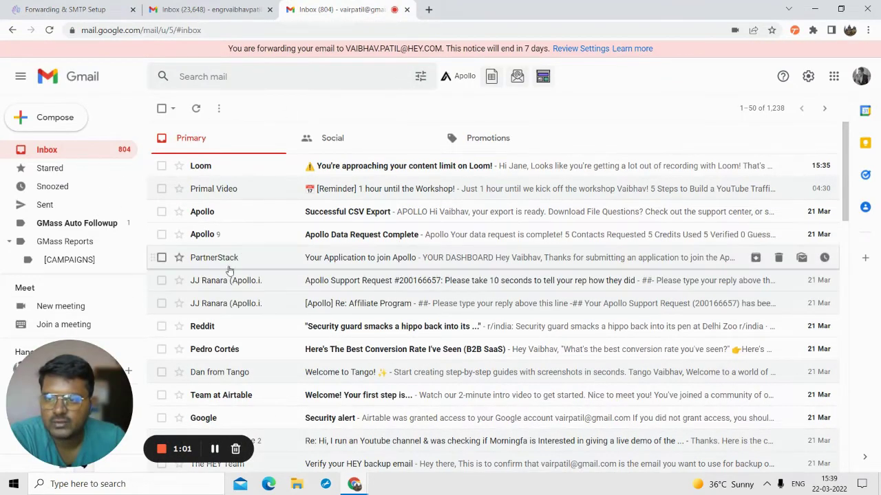
click(26, 5)
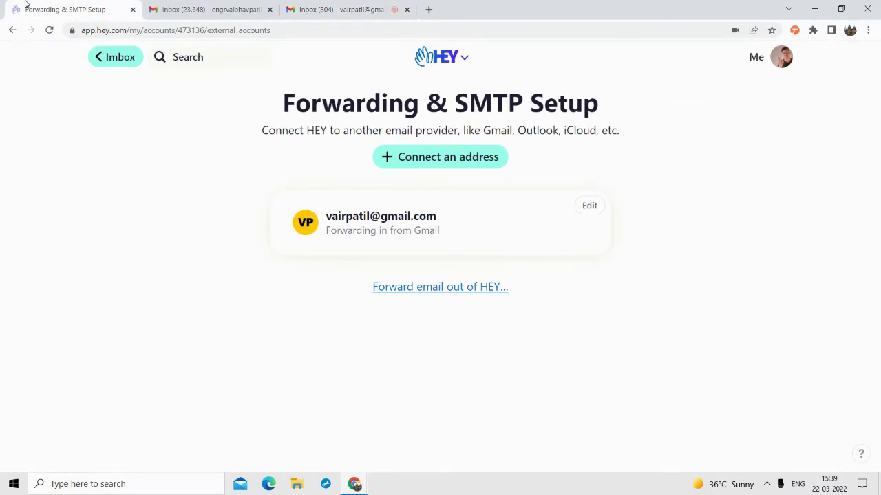
click(110, 56)
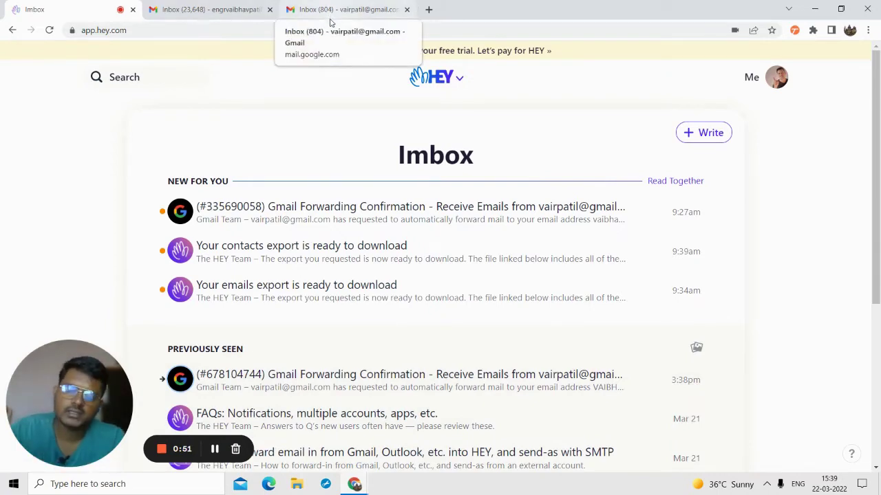
click(337, 9)
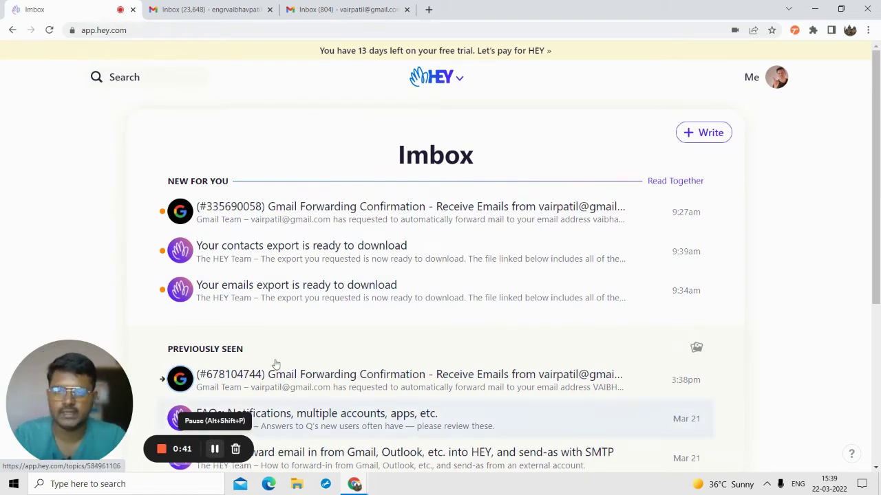
- Switch Gmail to the second signed-in account and close the extra empty tab
click(429, 9)
click(377, 5)
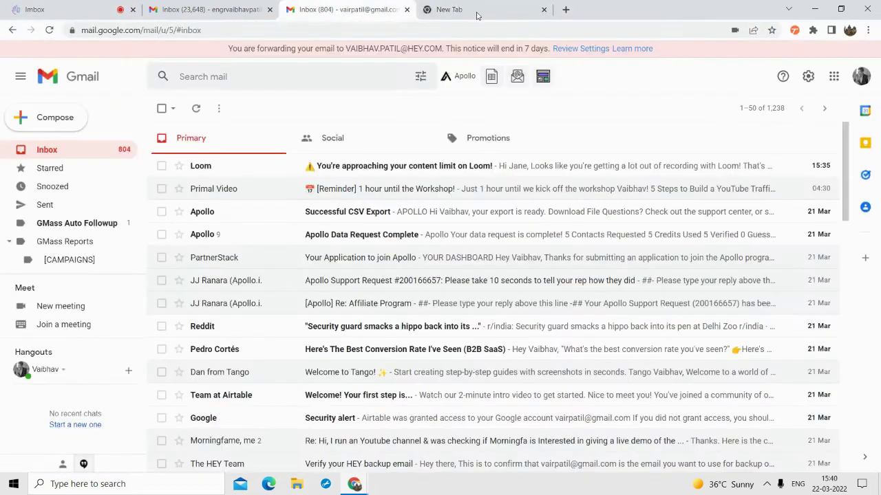
click(861, 77)
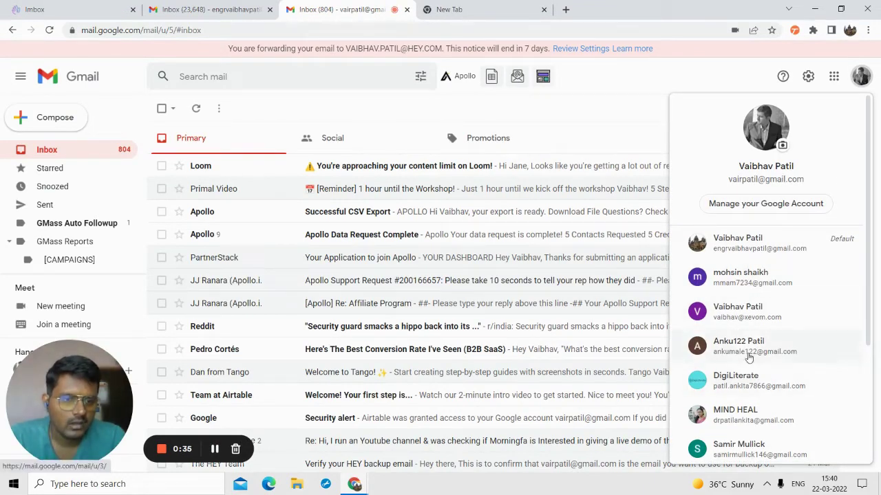
click(742, 317)
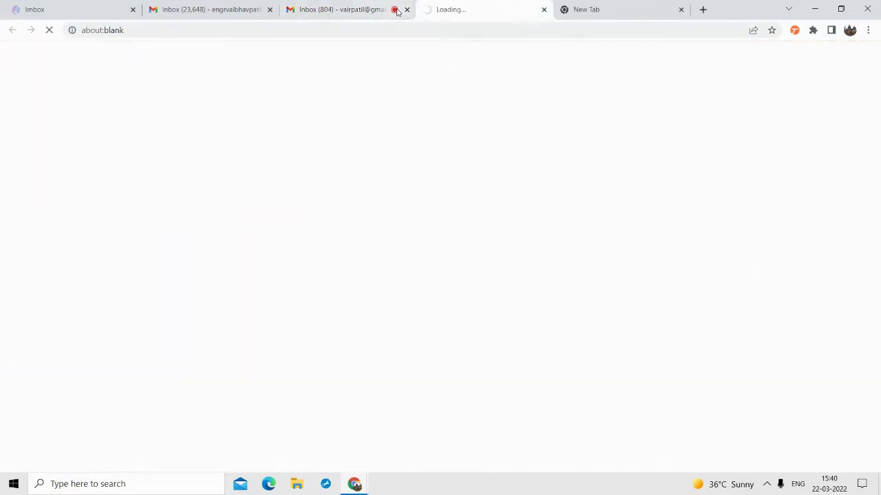
click(606, 9)
click(681, 10)
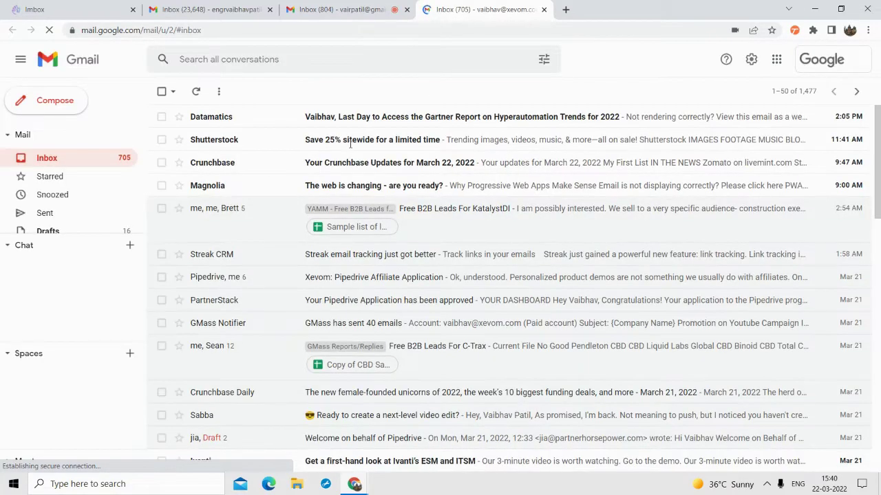
scroll(272, 209, down, 2)
scroll(271, 209, down, 1)
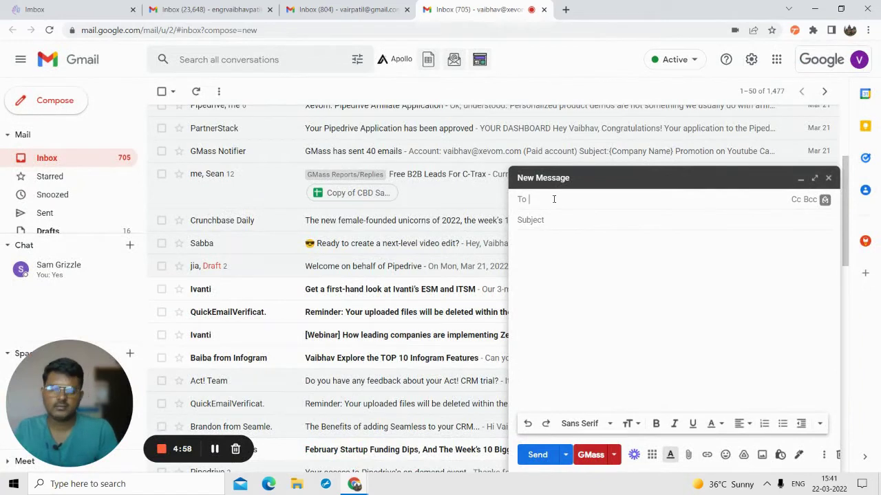
- Send an email with subject 'Testing' and body '123' to the suggested contact's Gmail address
text(Vairpa)
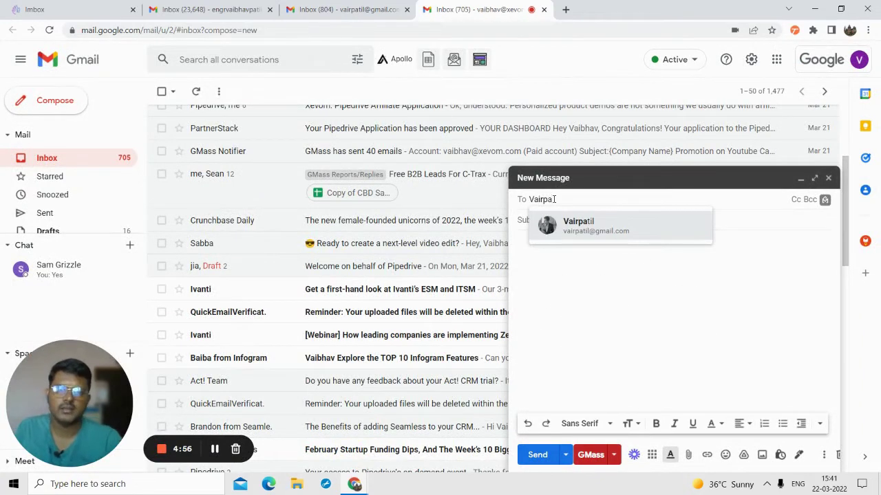
click(593, 225)
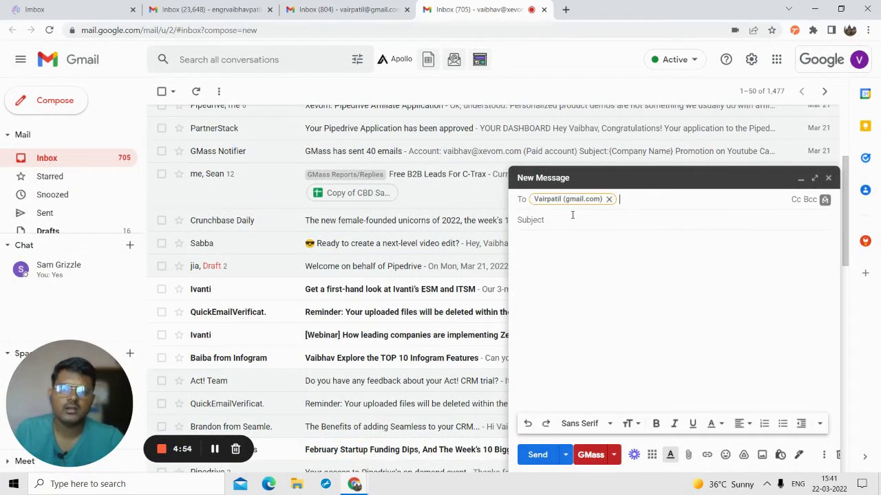
click(528, 222)
text(Test)
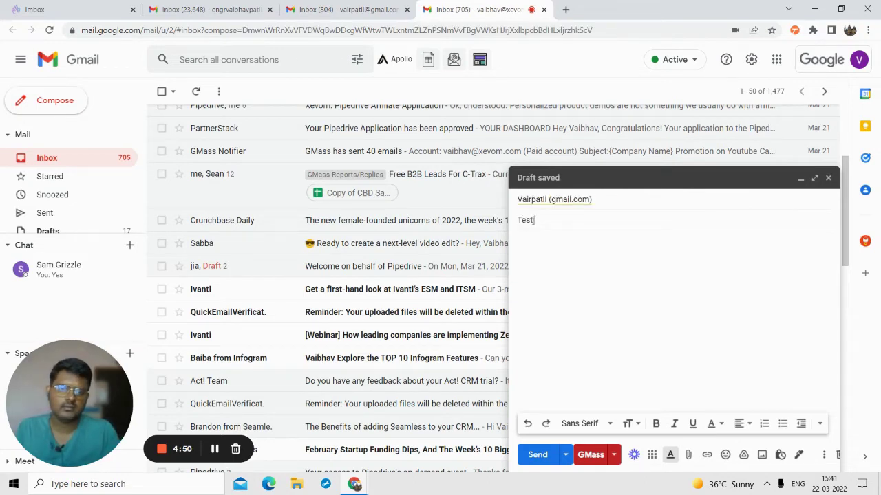
text(ing)
click(535, 237)
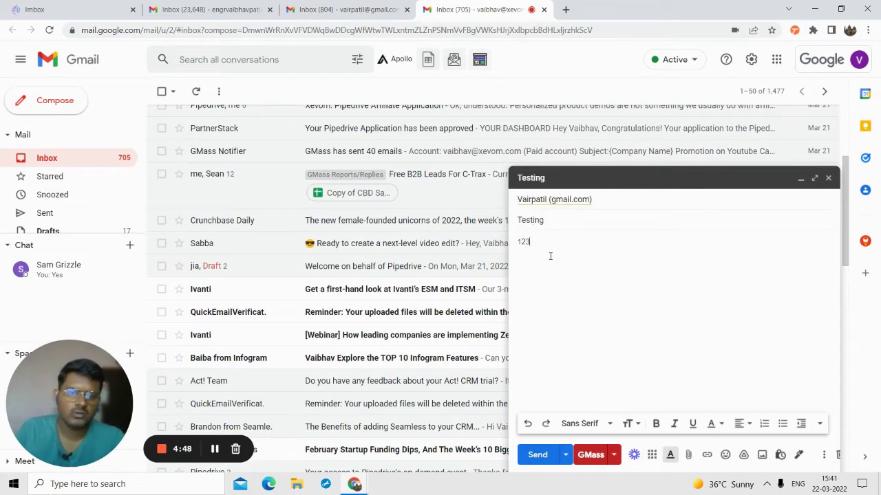
text(123)
click(535, 455)
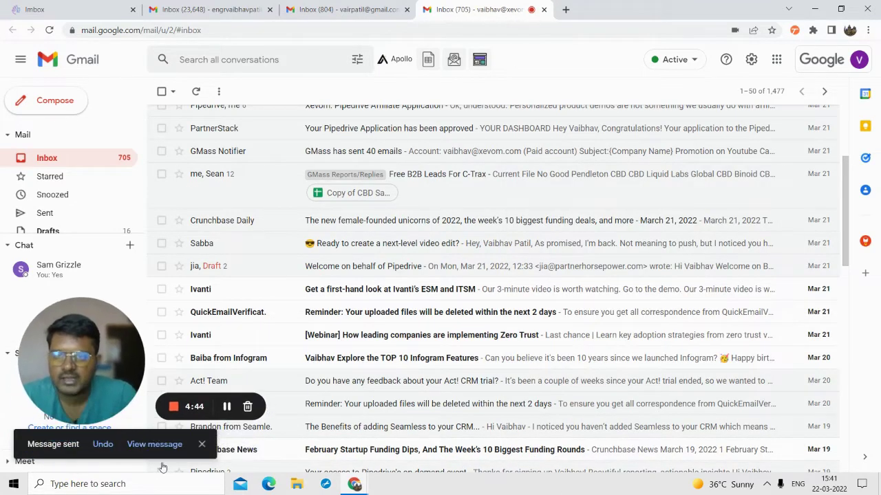
click(344, 10)
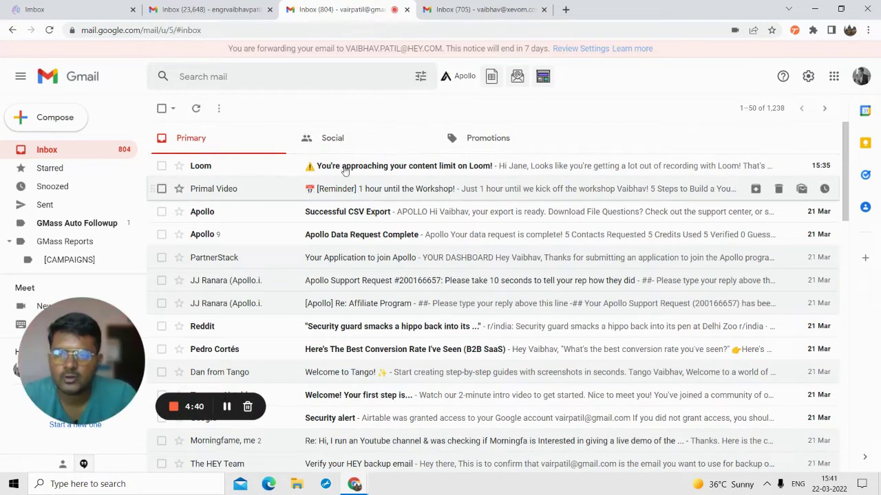
- Reload the receiving Gmail inbox and check its folders for the Testing email
key(F5)
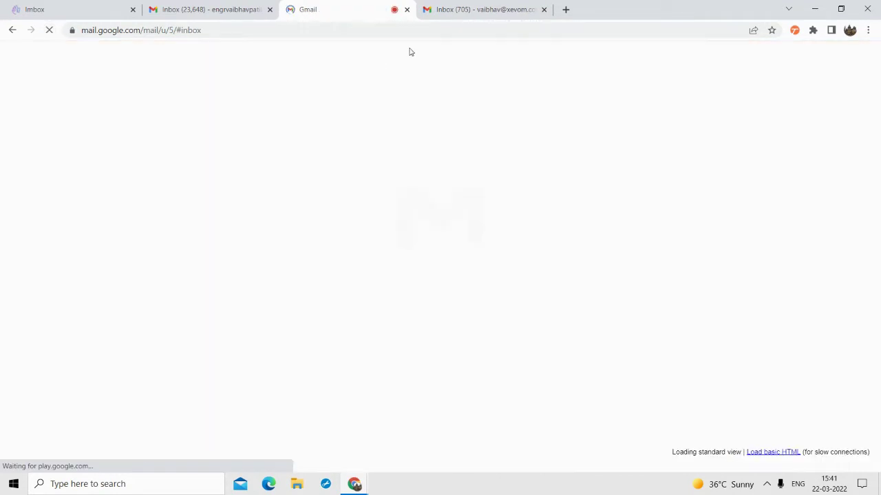
click(336, 30)
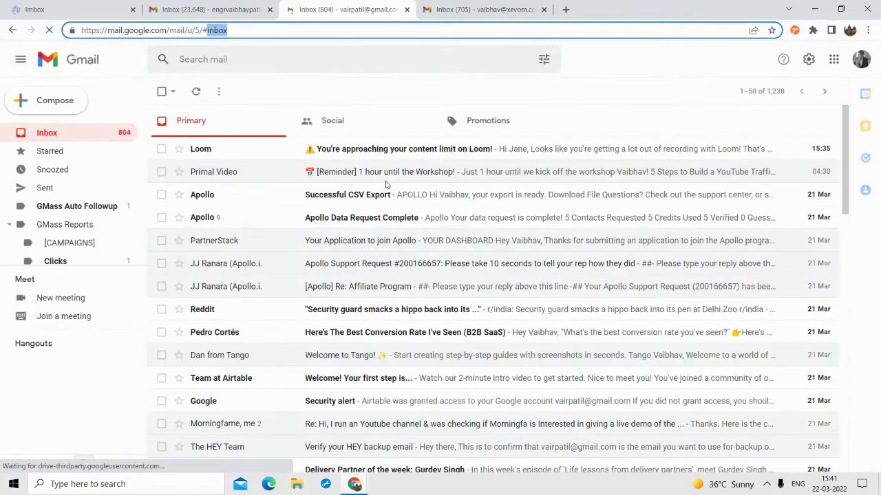
scroll(386, 184, down, 3)
scroll(386, 146, up, 3)
scroll(342, 189, down, 3)
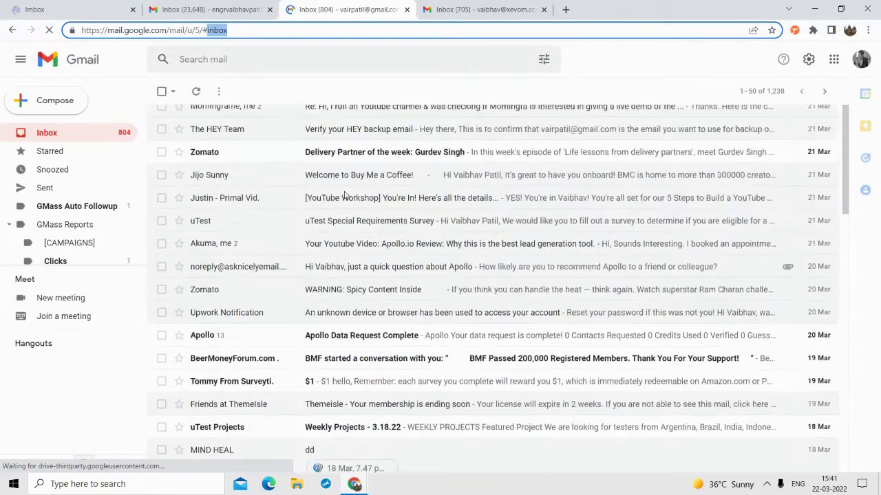
scroll(372, 138, up, 3)
click(394, 29)
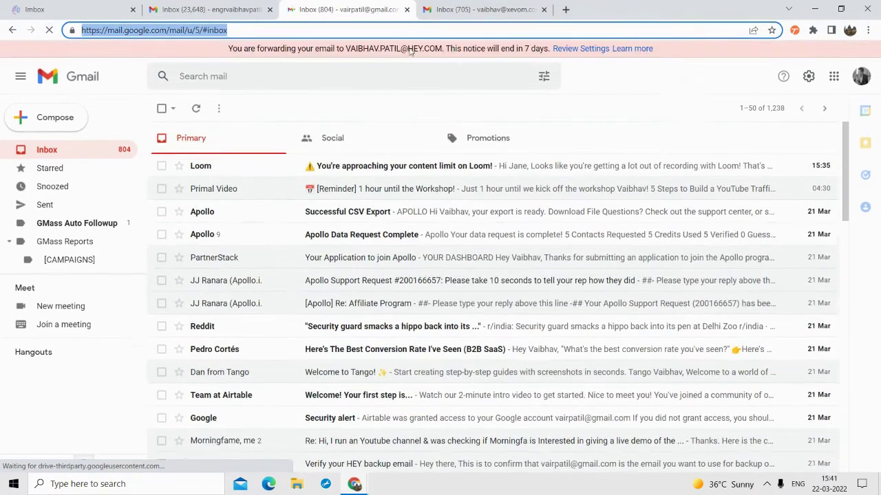
scroll(62, 258, down, 2)
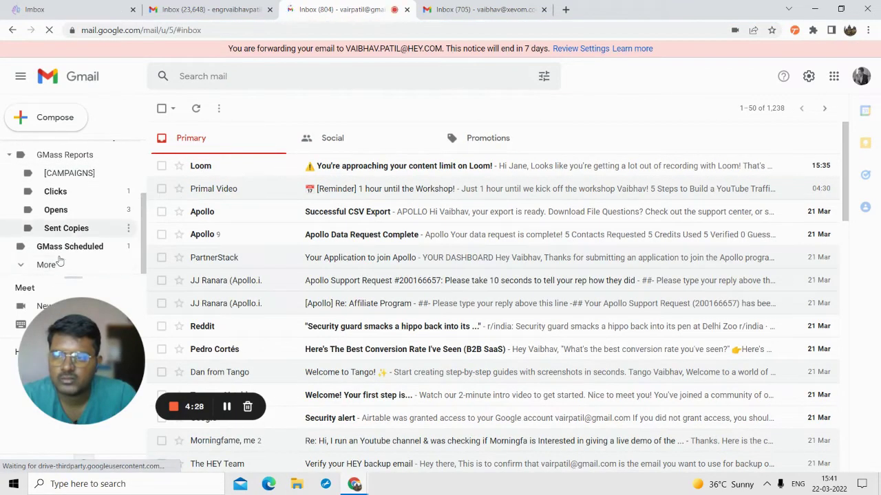
click(54, 264)
scroll(62, 241, down, 1)
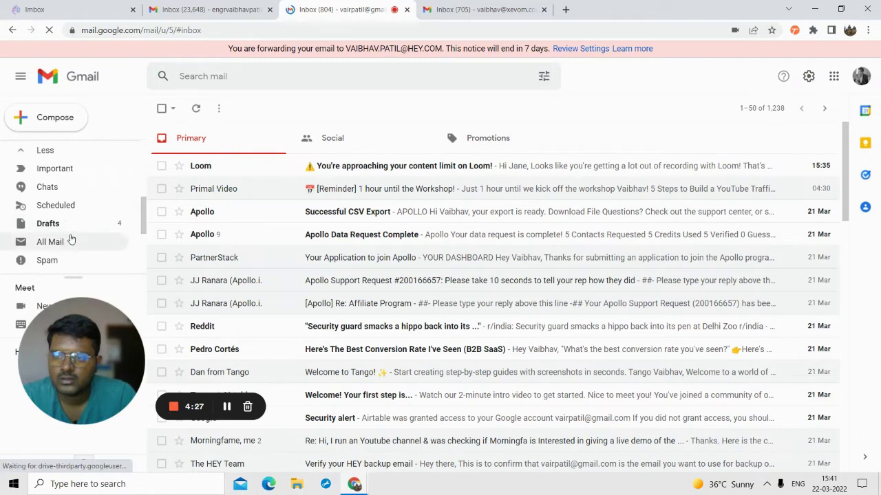
scroll(67, 206, down, 2)
scroll(64, 165, up, 2)
scroll(71, 182, up, 3)
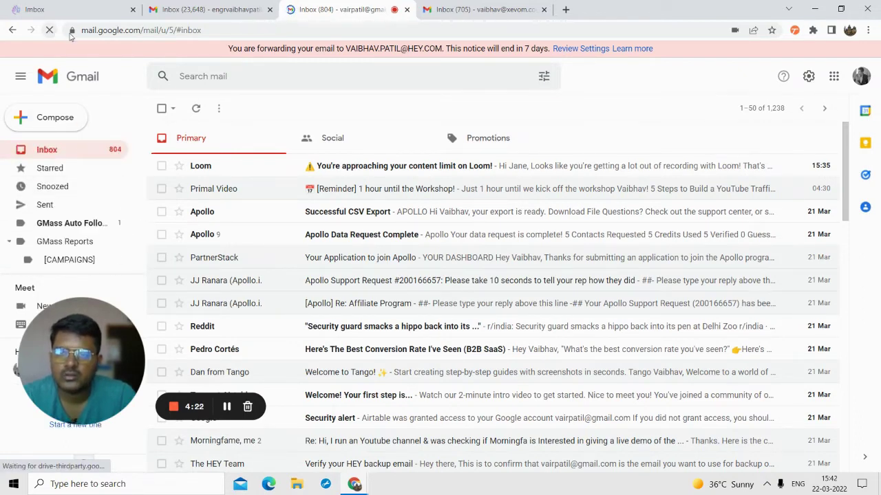
- Check the sending account and HEY Imbox, then reload Gmail and open the 'Testing' email
click(461, 6)
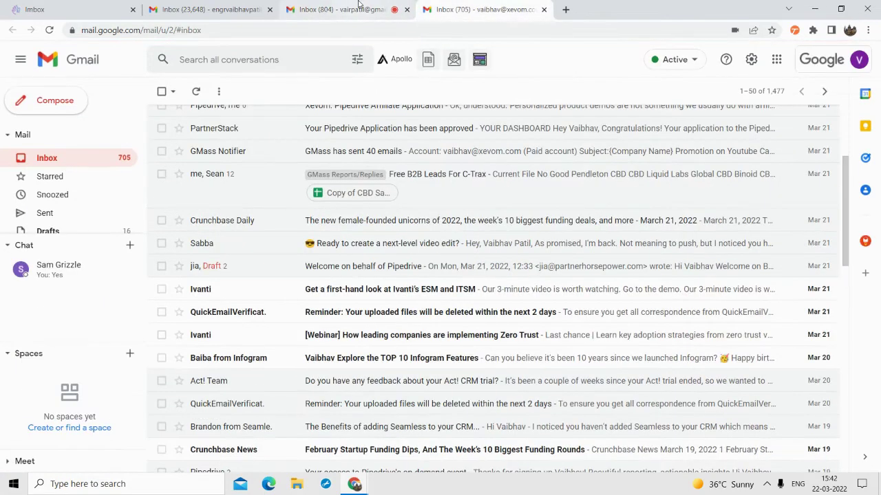
click(317, 9)
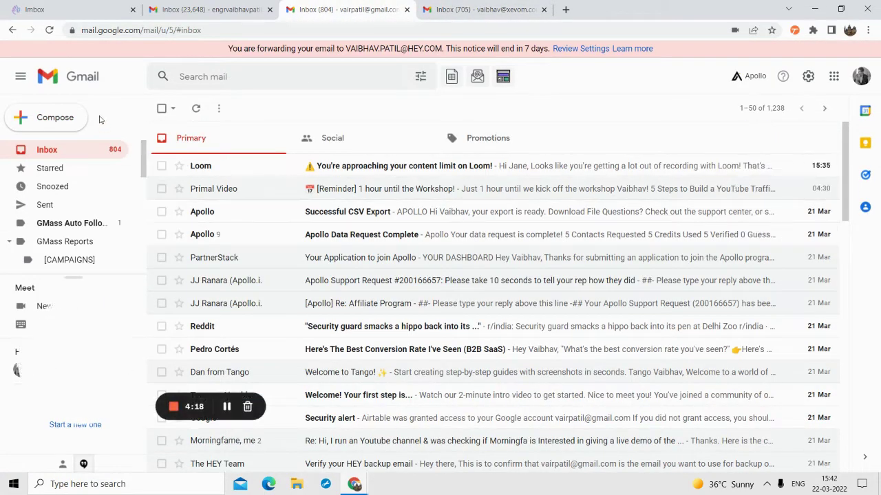
click(54, 31)
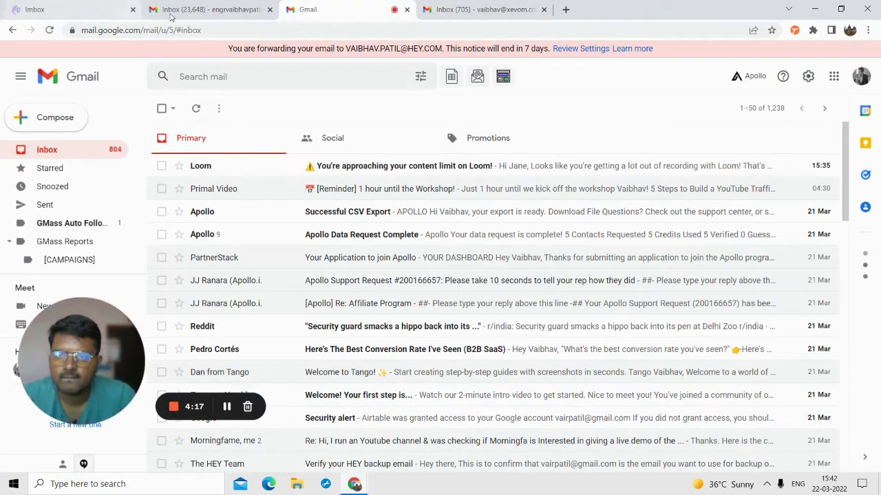
click(77, 6)
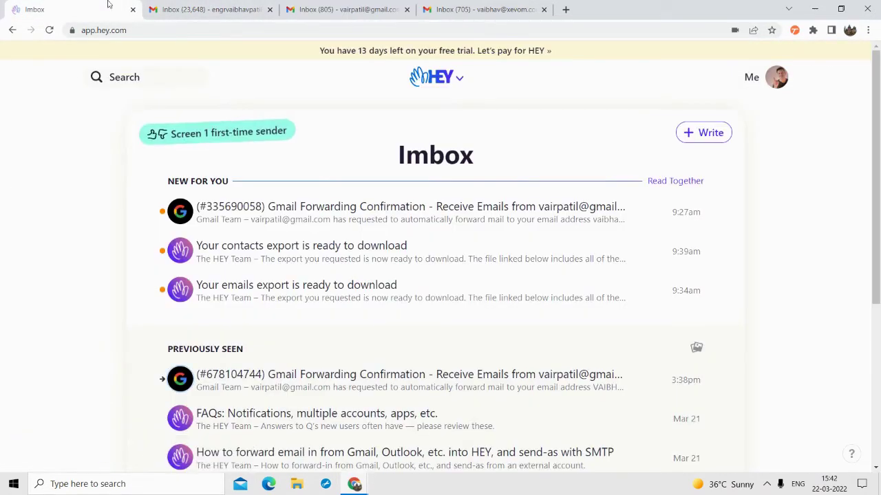
click(343, 9)
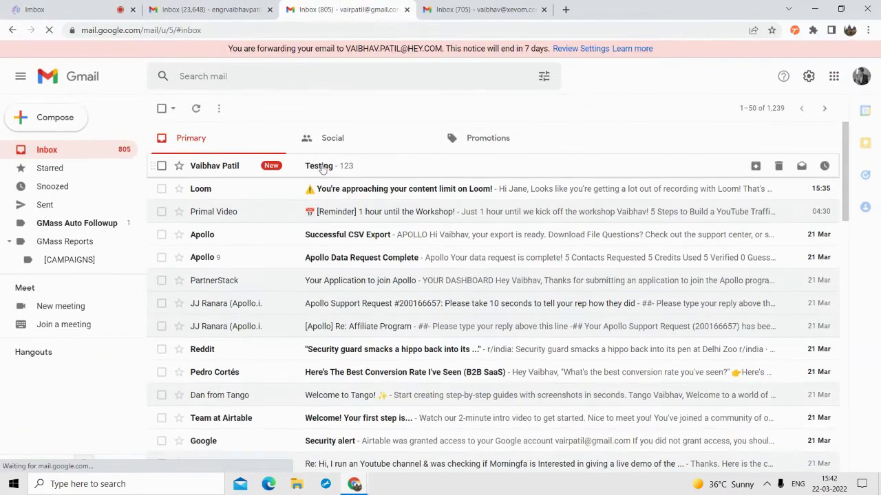
click(320, 167)
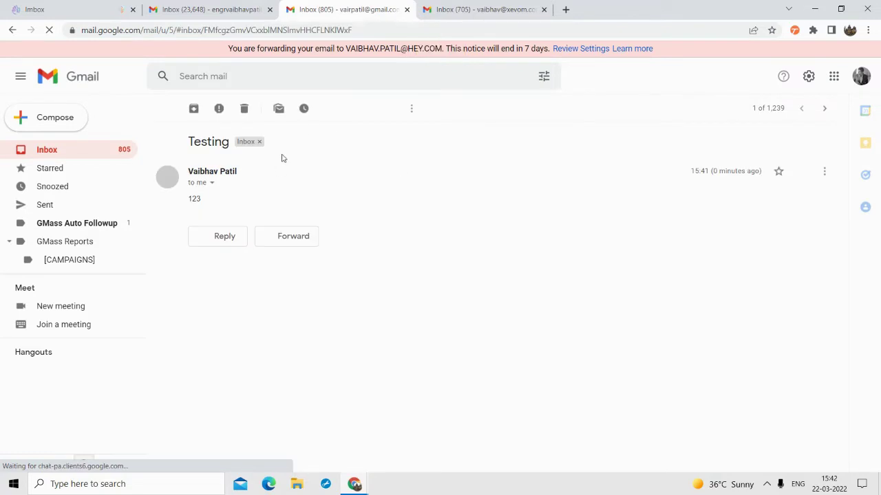
- Screen in the Testing email's first-time sender with Yes so the '123' email reaches the Imbox
click(10, 8)
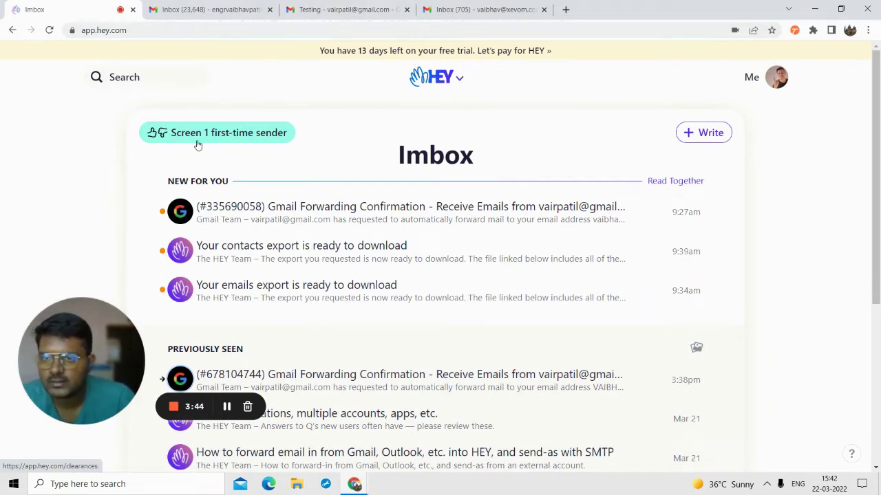
click(222, 136)
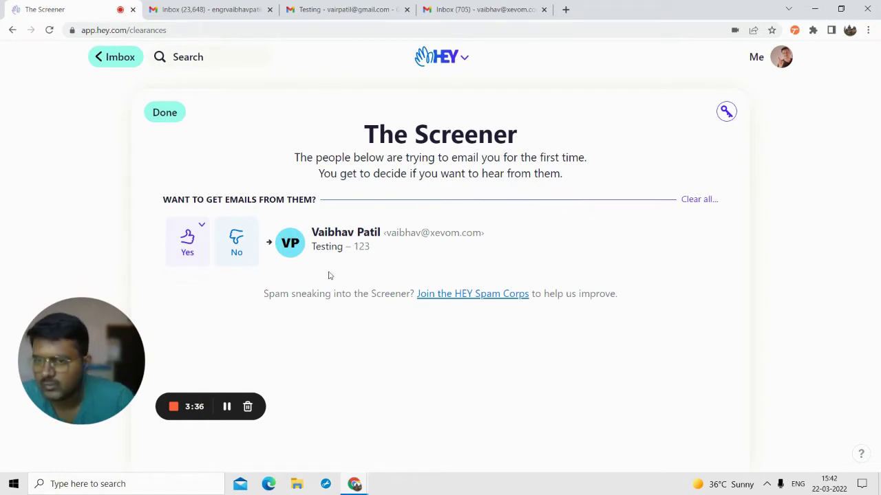
click(188, 239)
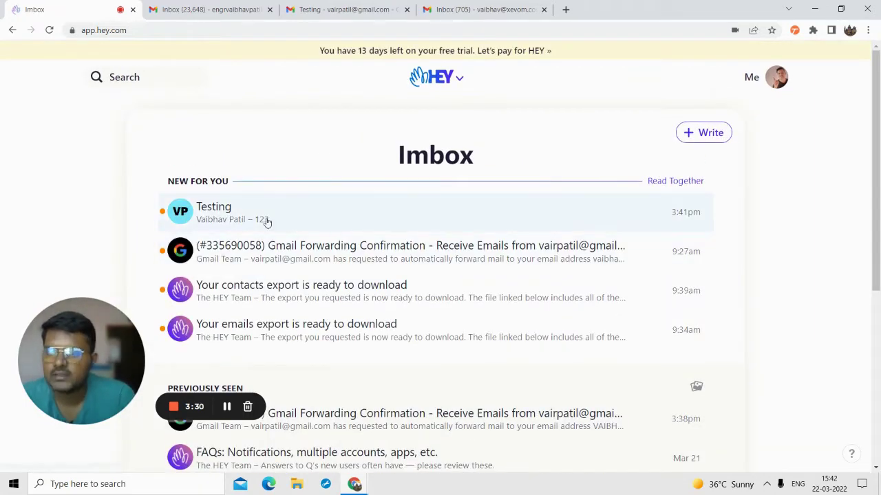
scroll(265, 255, down, 2)
scroll(266, 271, up, 2)
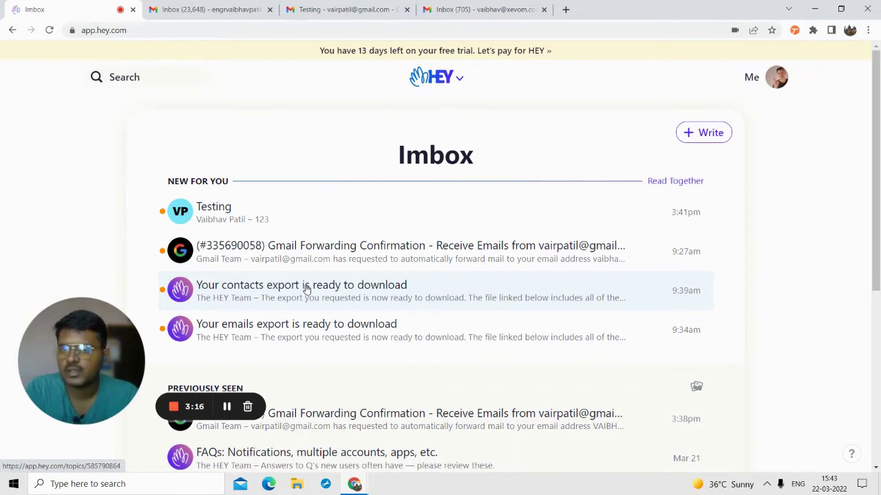
- Open the forwarded Testing email, then go to Account Setup from the Me menu
click(244, 223)
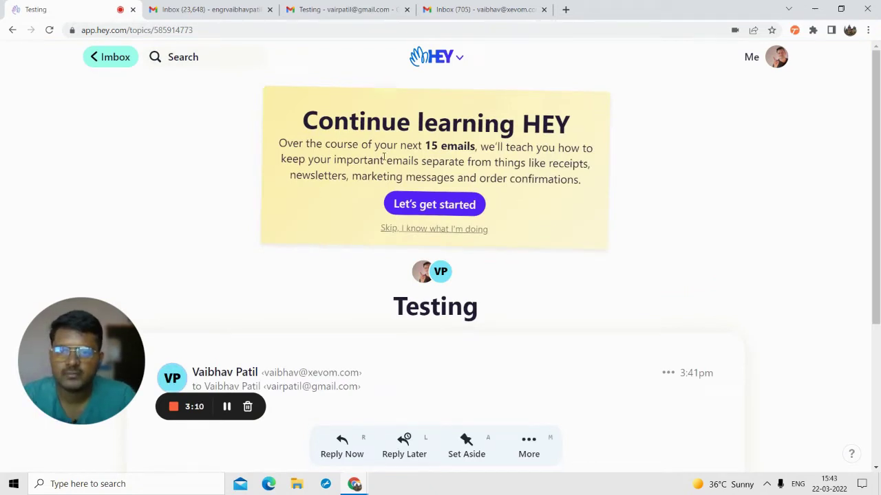
scroll(313, 238, down, 3)
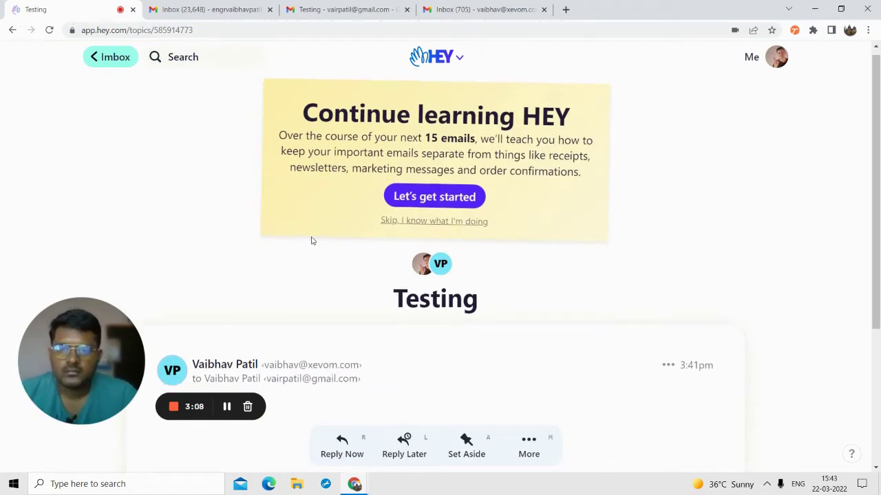
scroll(172, 137, up, 3)
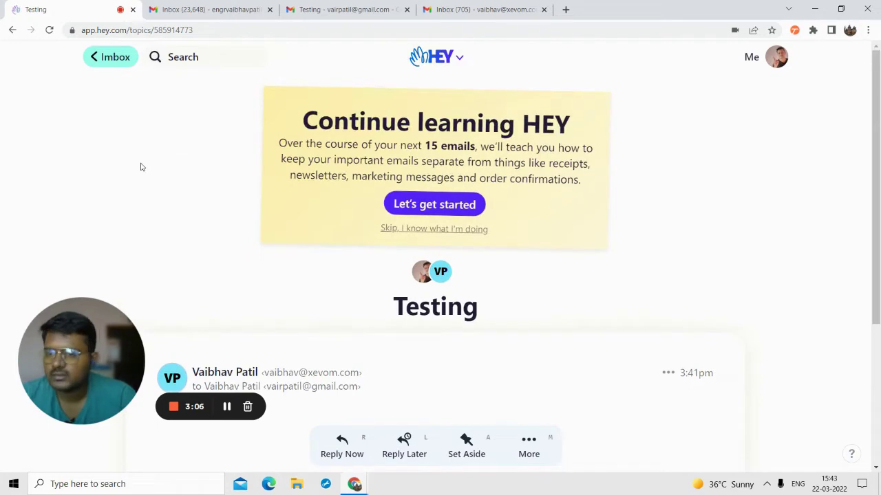
click(776, 58)
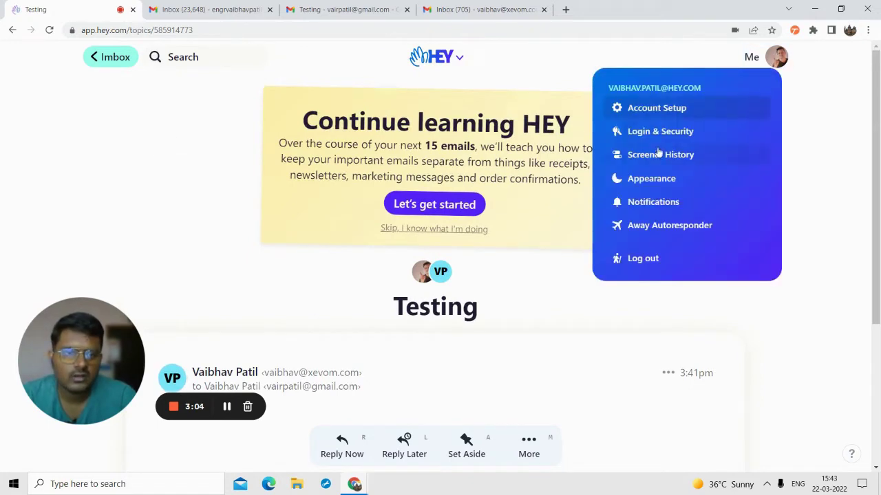
click(648, 113)
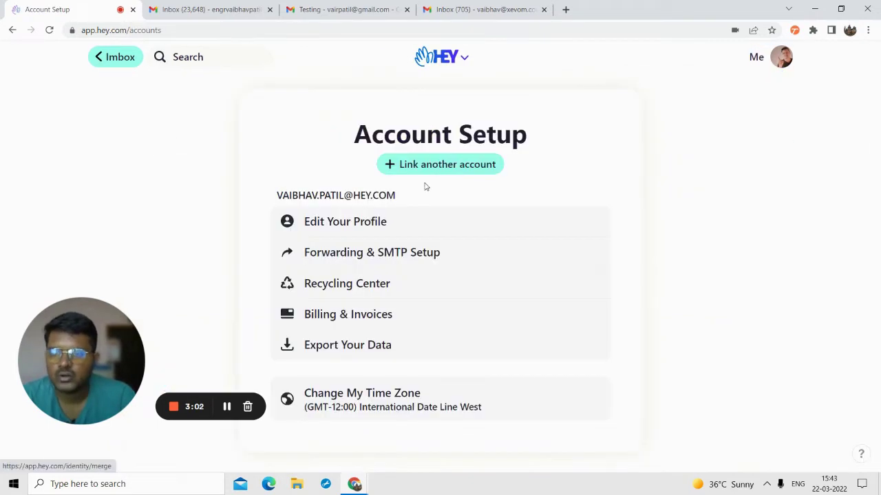
- Review the Recycling Center: The Feed recycled after 90 days, frequent contacts Not recycling
click(337, 285)
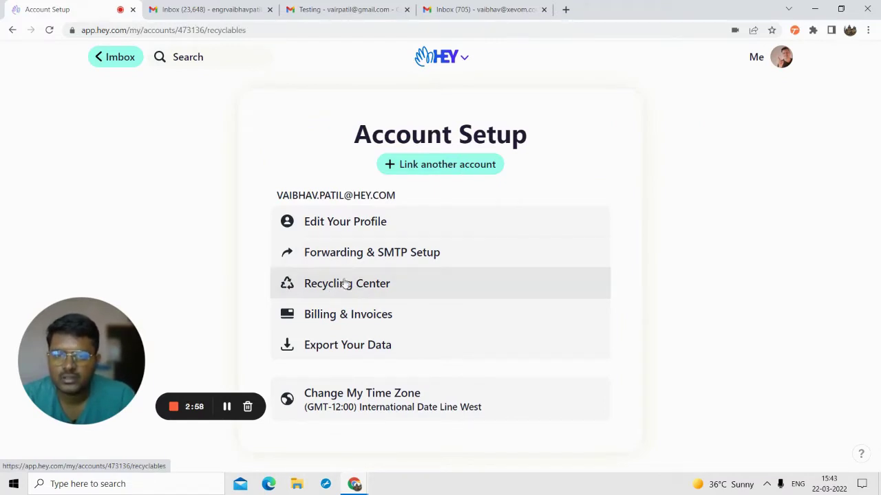
scroll(399, 247, down, 2)
scroll(396, 251, down, 2)
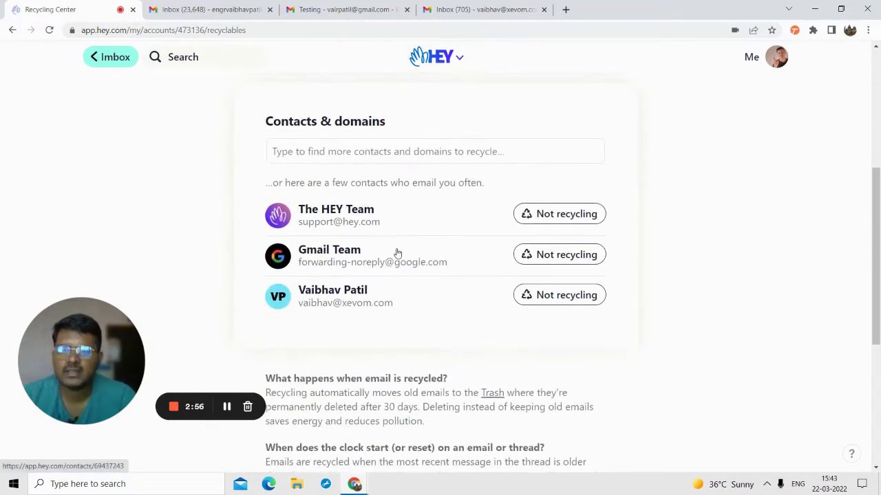
scroll(396, 252, up, 3)
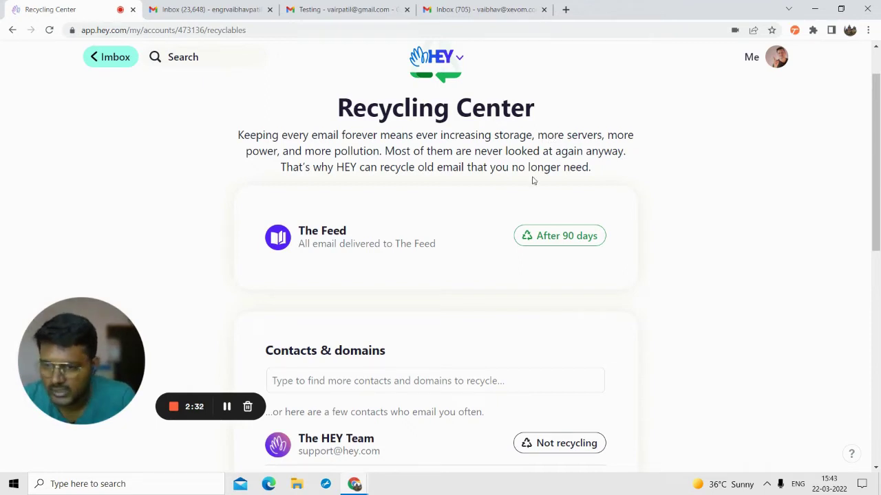
scroll(491, 254, down, 3)
scroll(440, 247, up, 2)
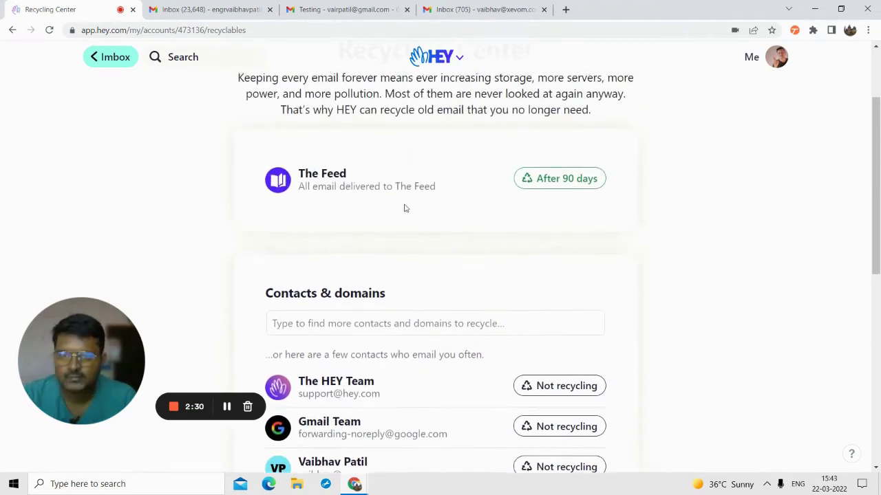
scroll(404, 209, up, 2)
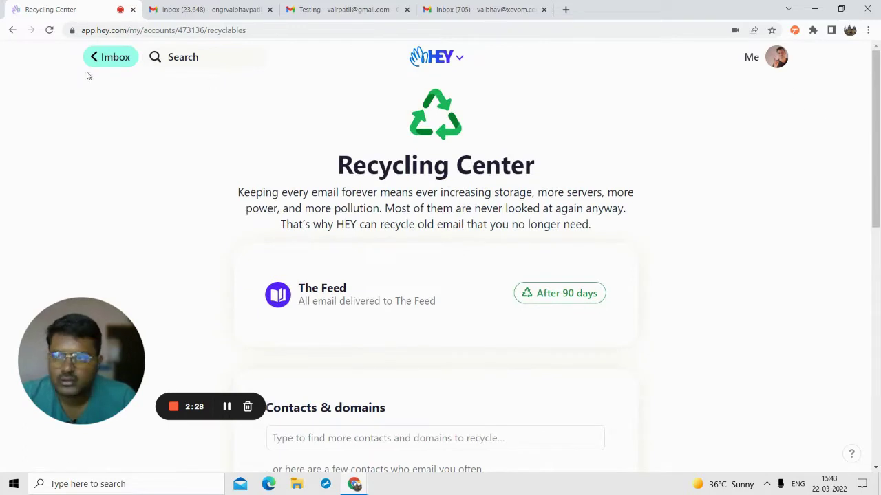
- Download the emails MBOX file from Export Your Data, then return to Account Setup
click(12, 32)
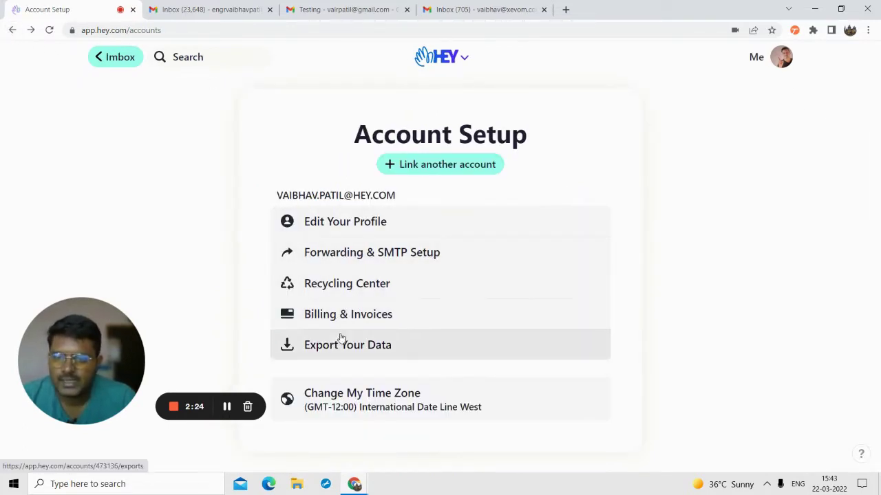
click(342, 348)
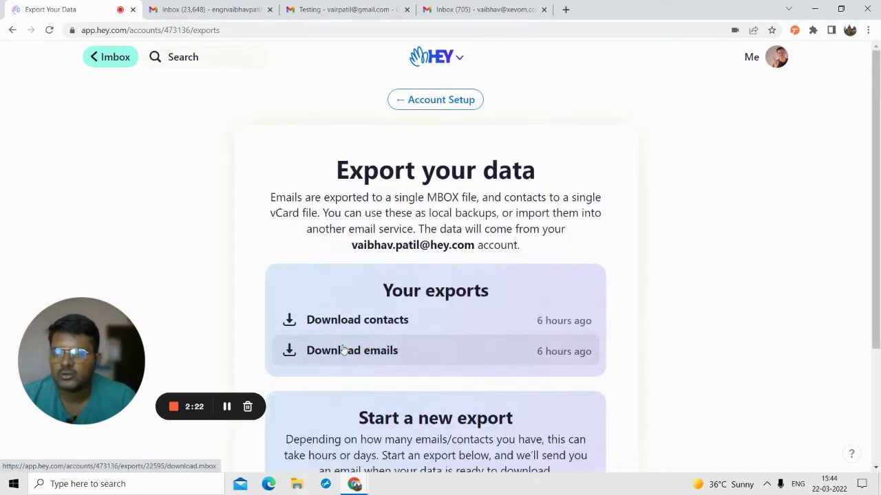
click(351, 351)
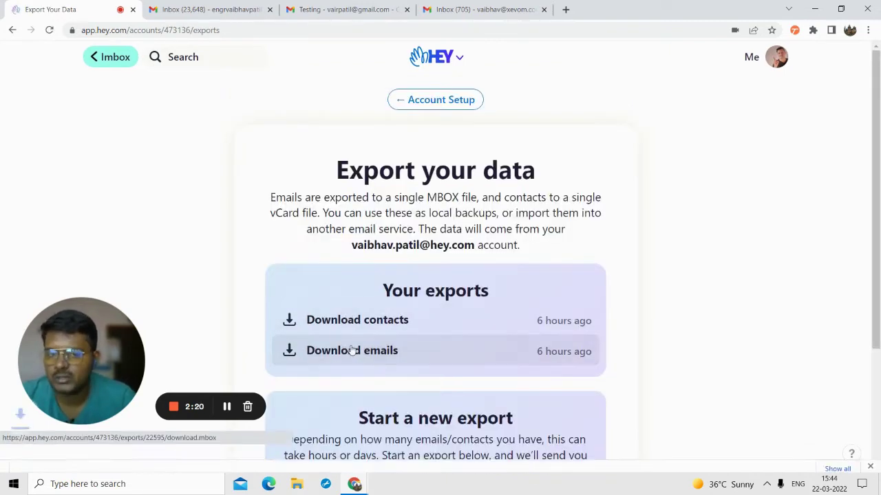
scroll(392, 324, down, 1)
scroll(394, 310, down, 3)
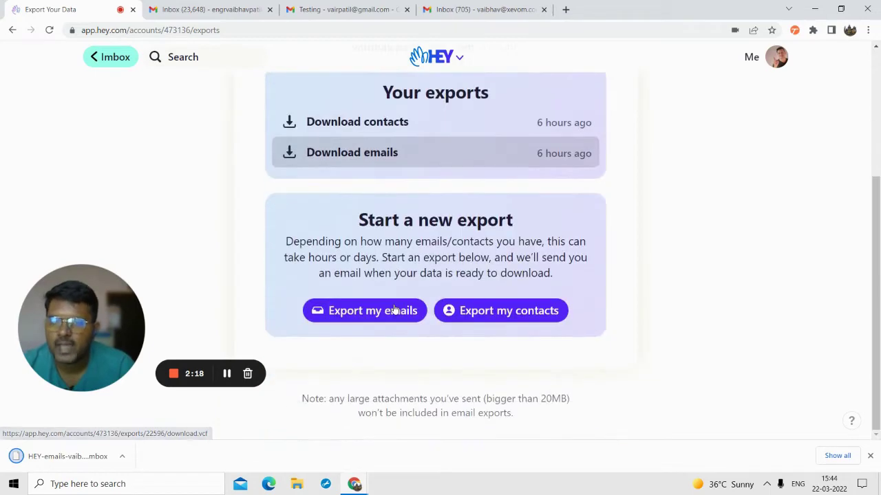
scroll(375, 200, up, 3)
scroll(425, 227, down, 1)
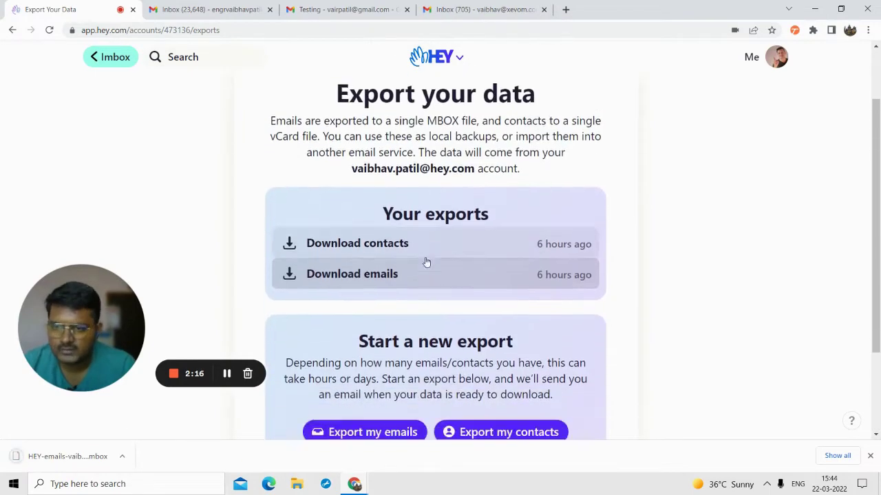
click(12, 30)
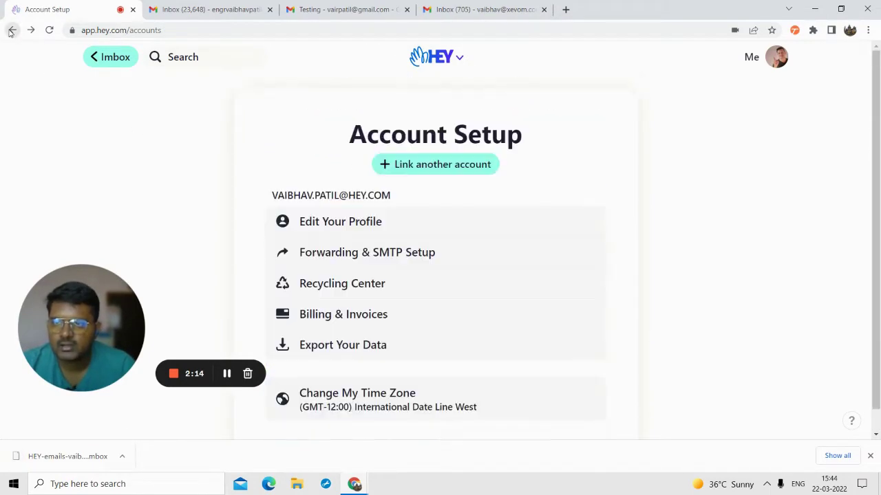
- Look over Login & Security from the Me menu, then choose Screener History
click(12, 30)
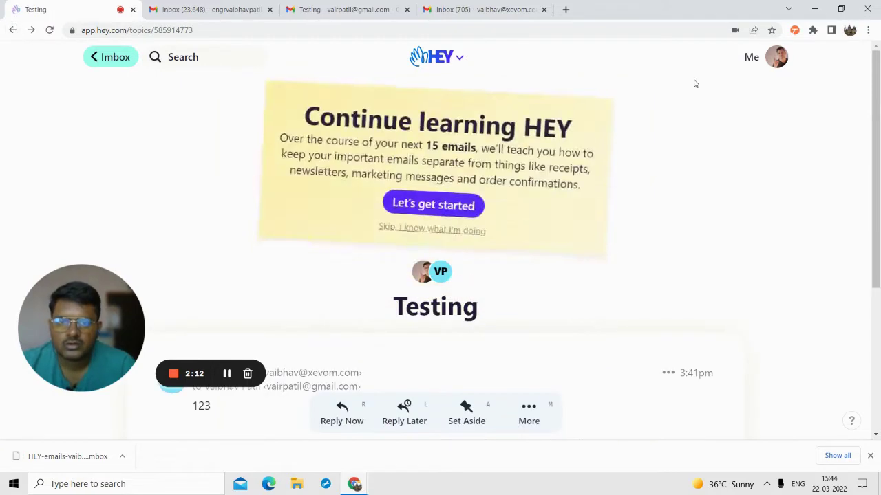
click(31, 31)
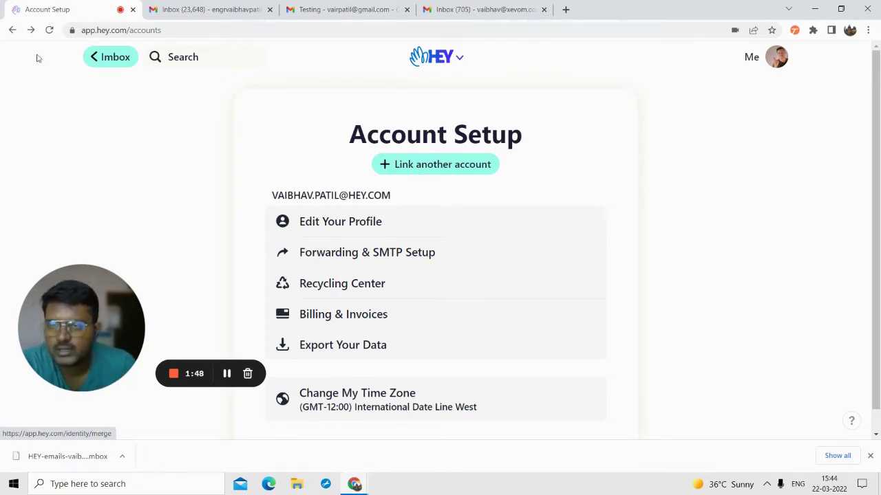
click(6, 31)
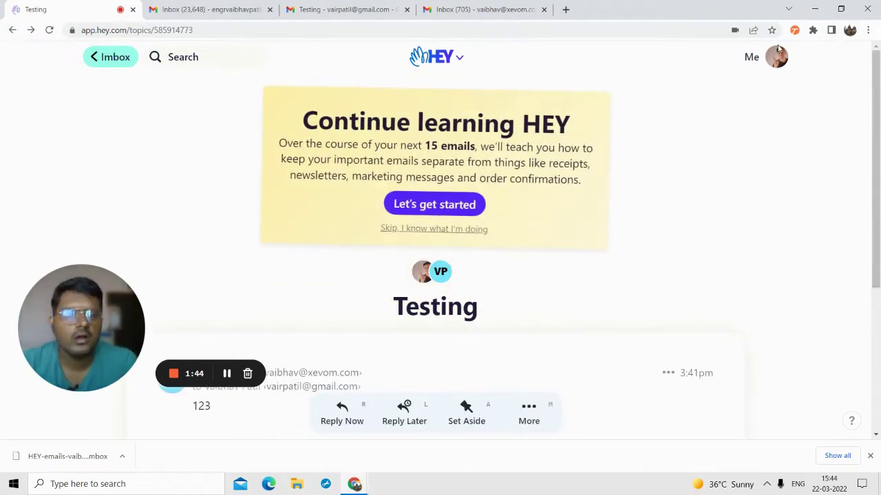
click(776, 55)
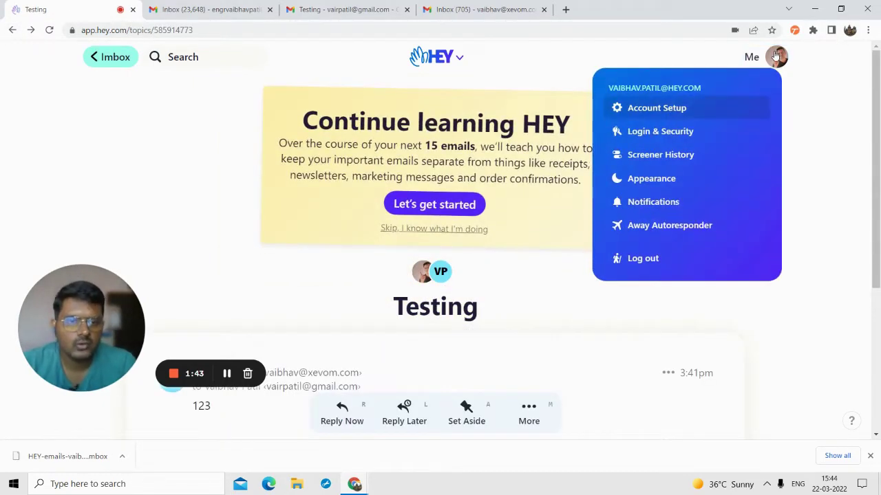
click(657, 135)
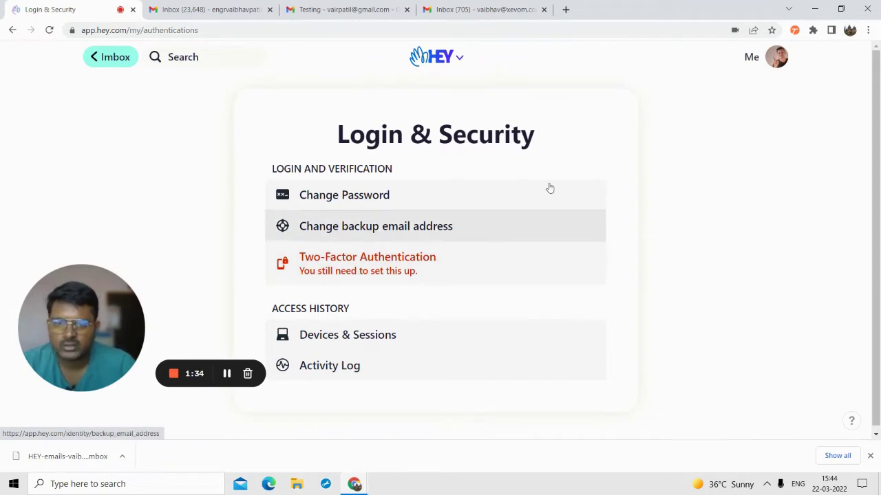
click(776, 57)
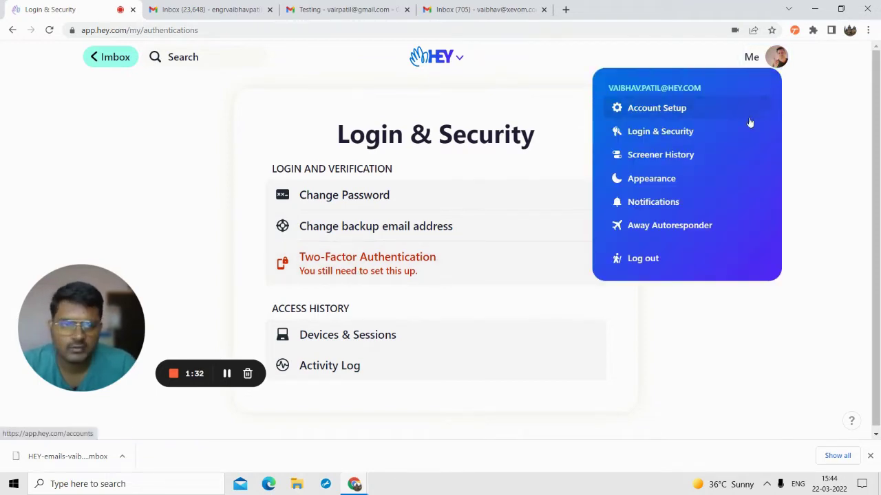
click(659, 155)
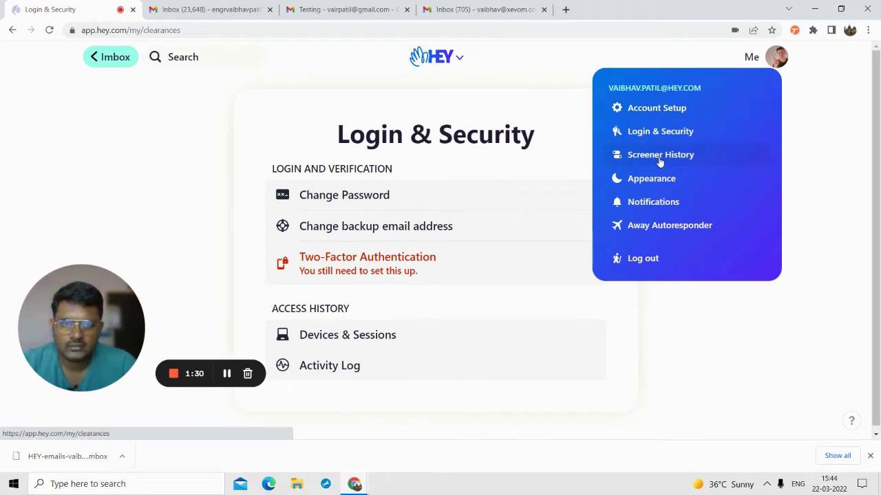
scroll(373, 255, down, 2)
scroll(373, 261, up, 1)
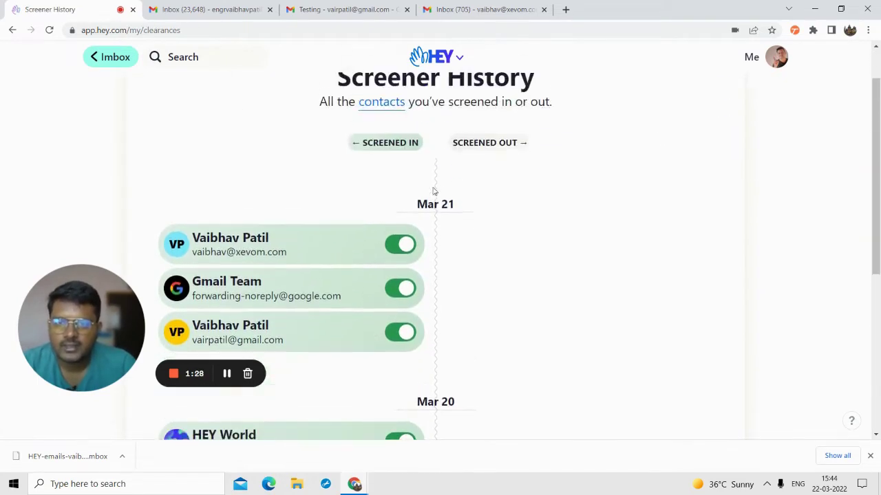
scroll(351, 259, down, 3)
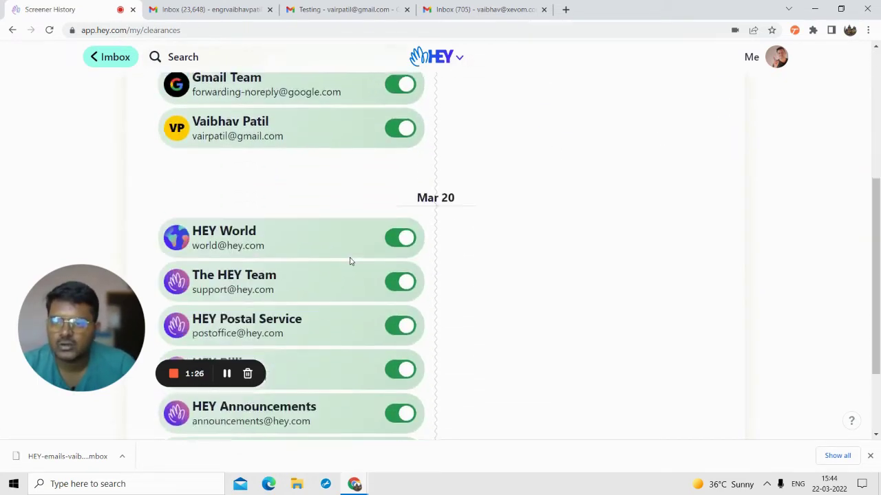
scroll(351, 259, up, 3)
scroll(350, 261, down, 1)
scroll(350, 262, down, 3)
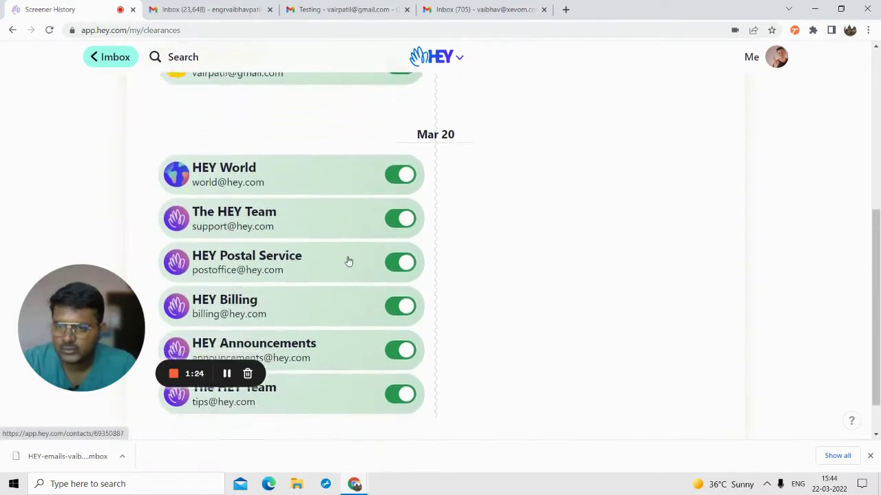
scroll(351, 281, up, 1)
scroll(350, 281, up, 2)
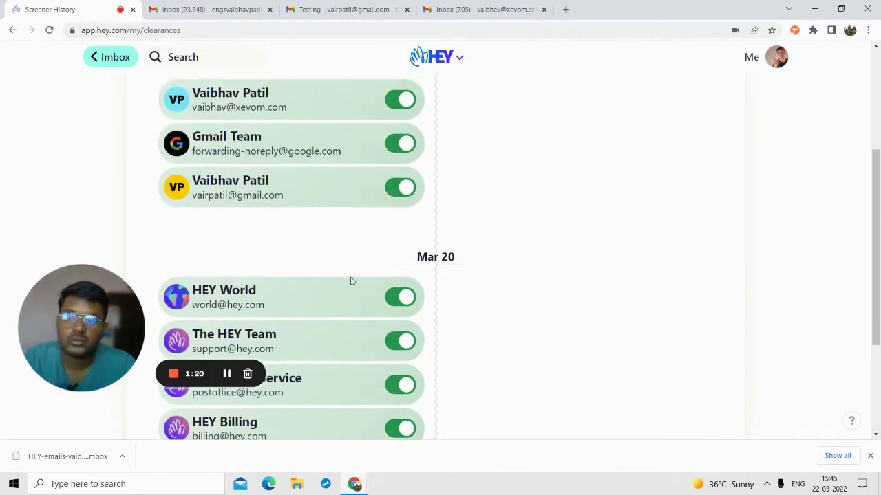
scroll(350, 281, up, 2)
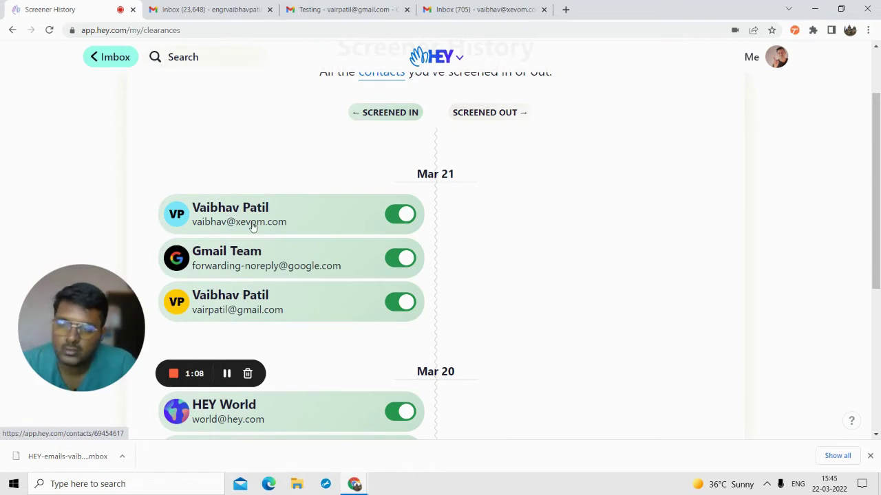
click(405, 214)
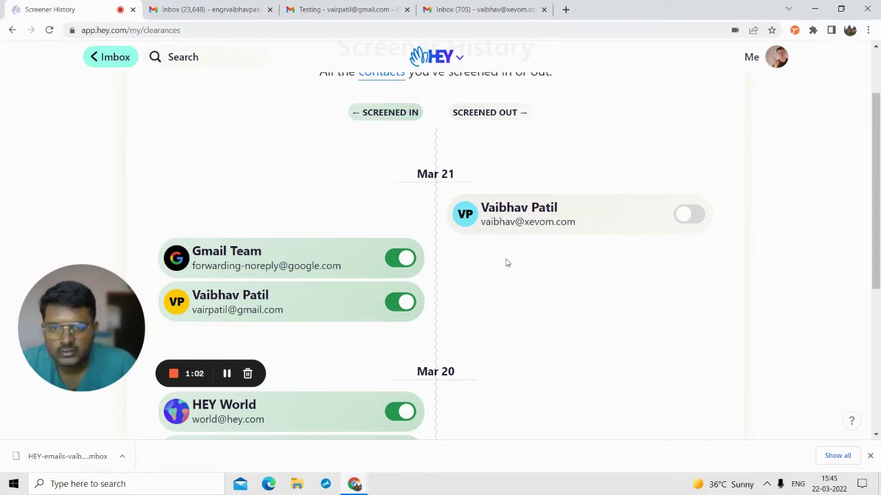
click(688, 216)
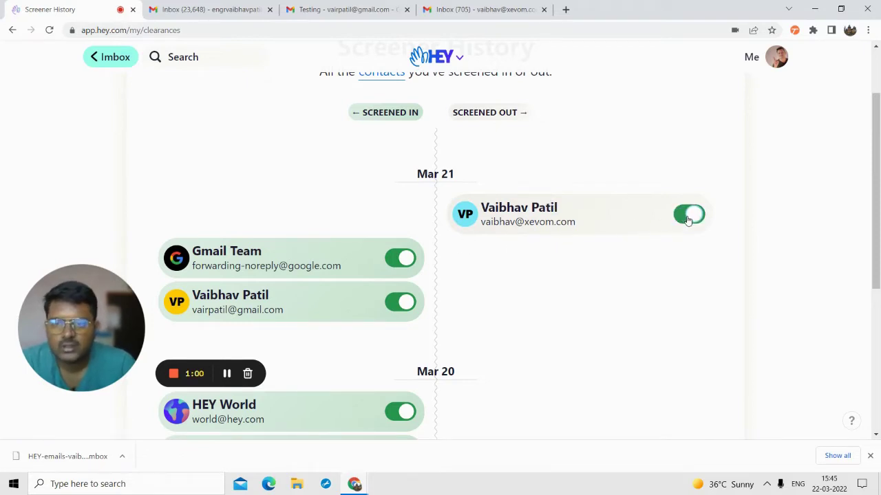
scroll(330, 274, down, 4)
scroll(331, 273, up, 5)
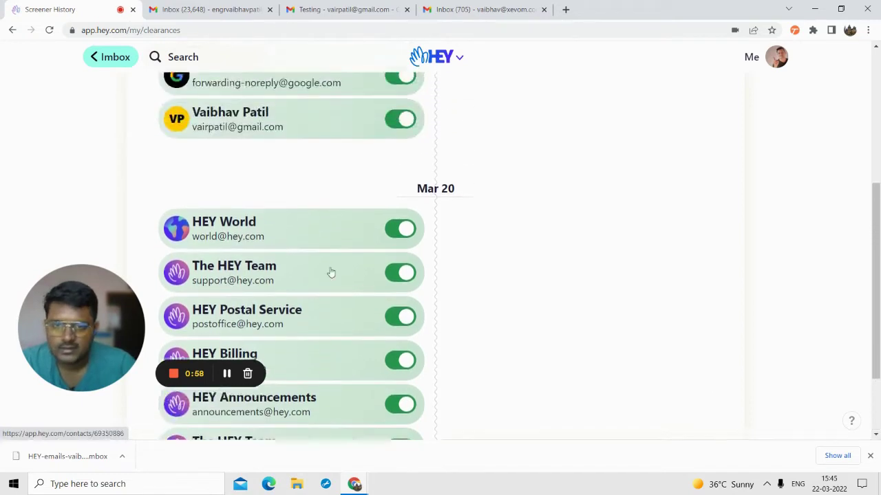
scroll(331, 273, down, 4)
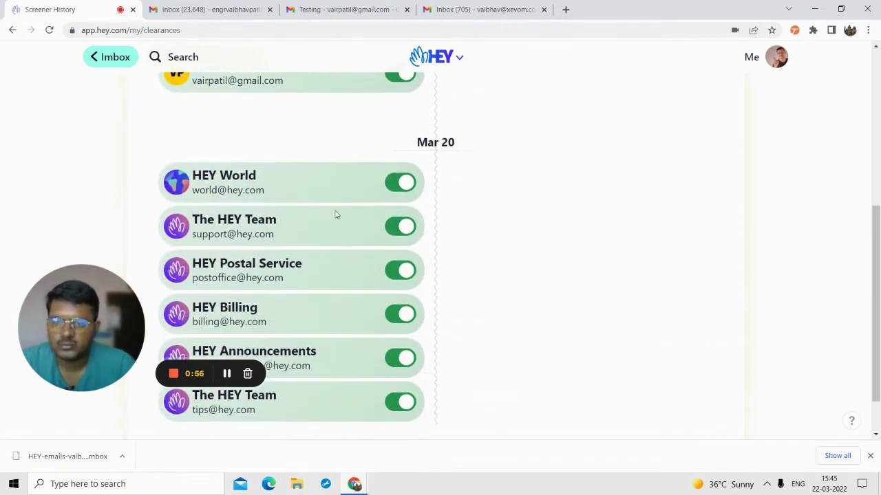
click(399, 182)
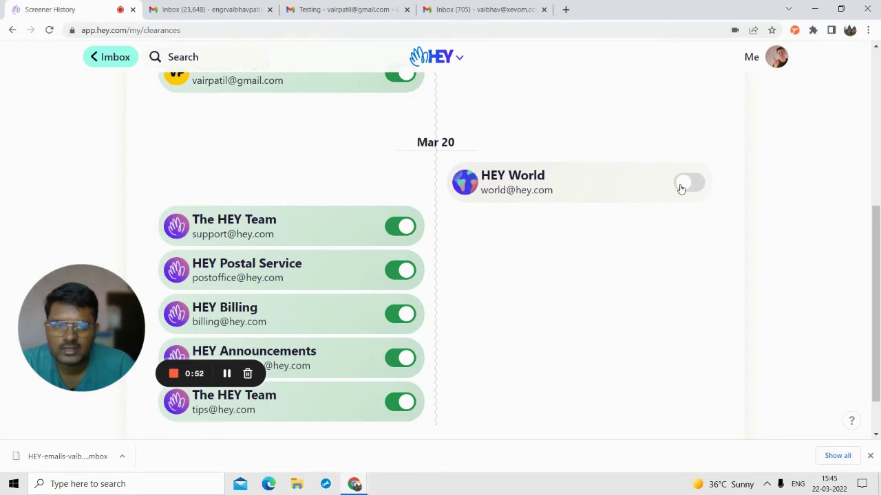
click(683, 184)
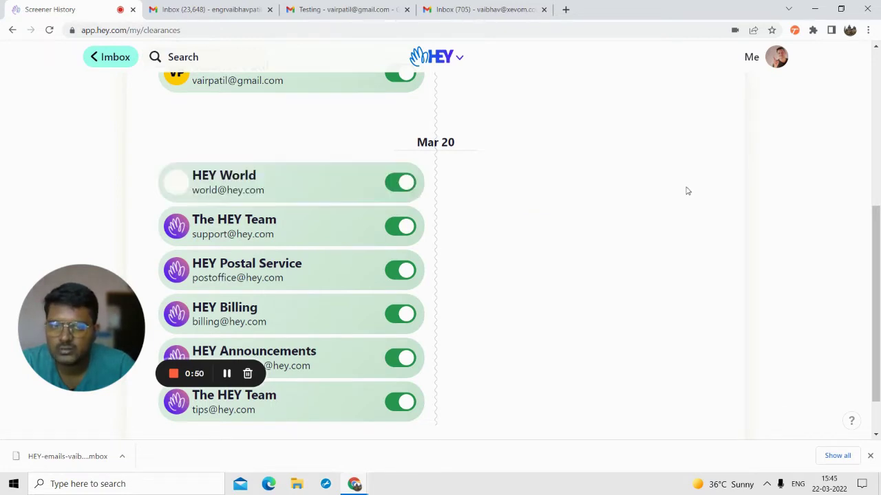
scroll(344, 266, up, 5)
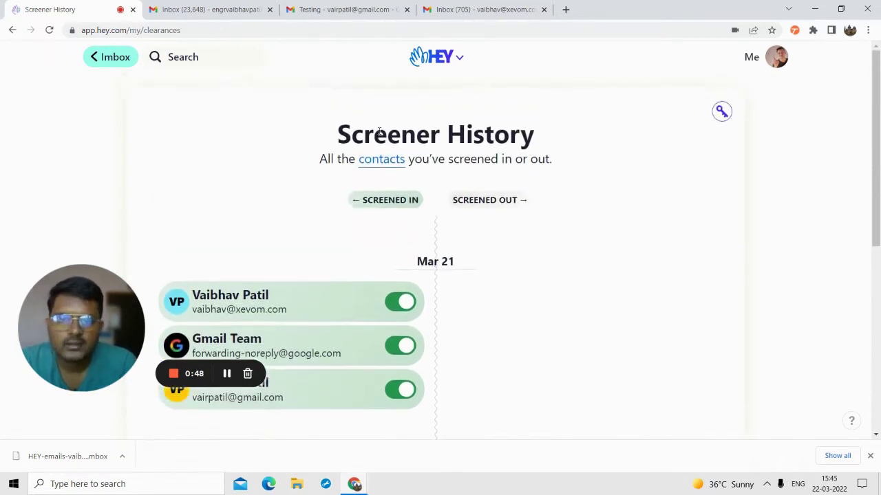
- Reveal and select the Speakeasy code, then dismiss the Speakeasy Code panel
click(722, 113)
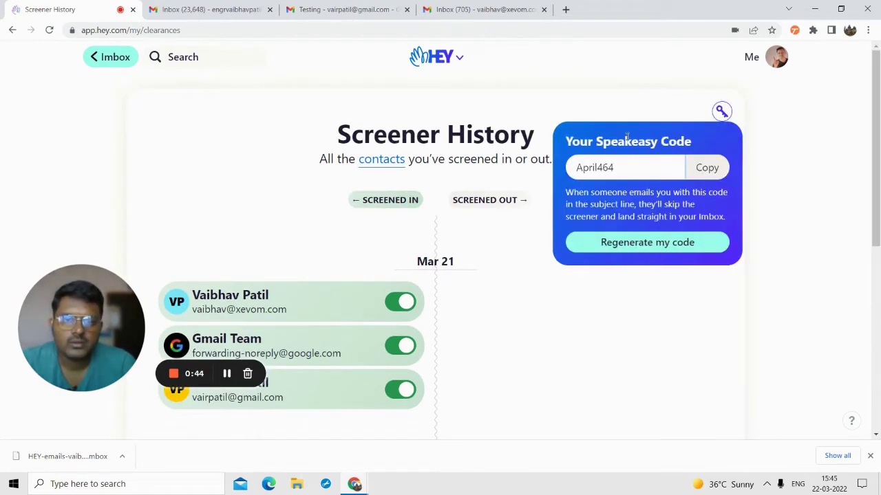
double_click(610, 167)
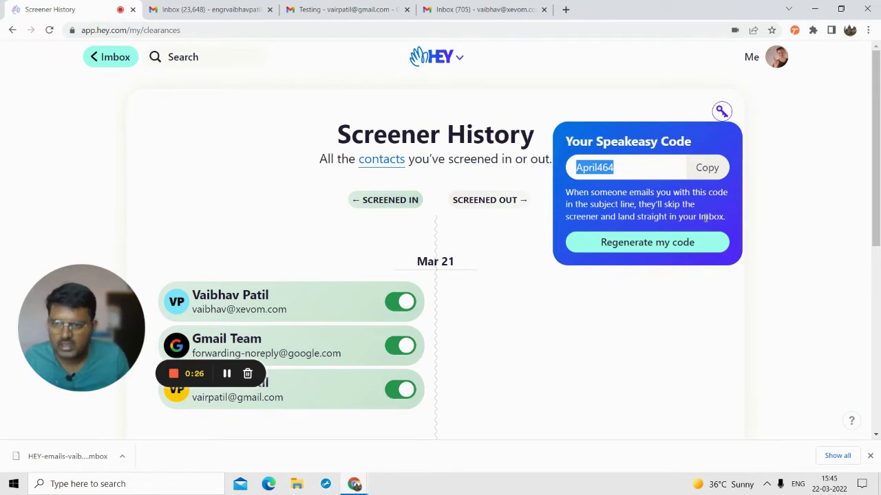
double_click(616, 170)
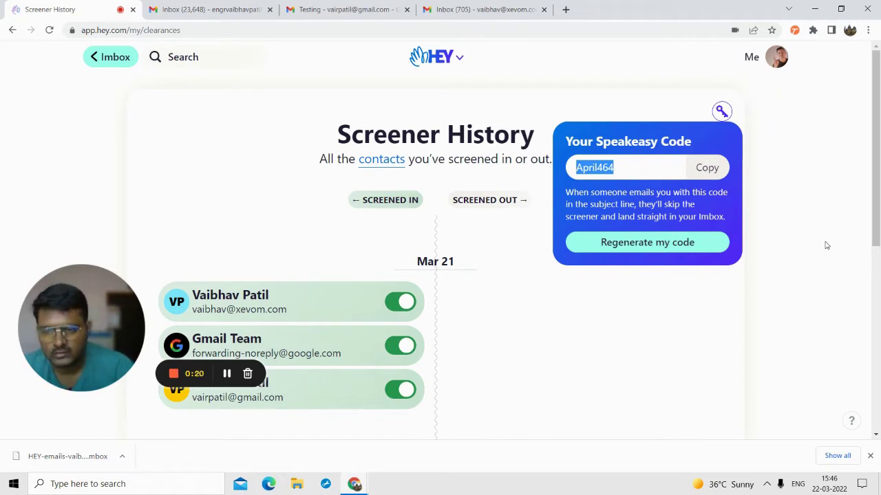
click(676, 301)
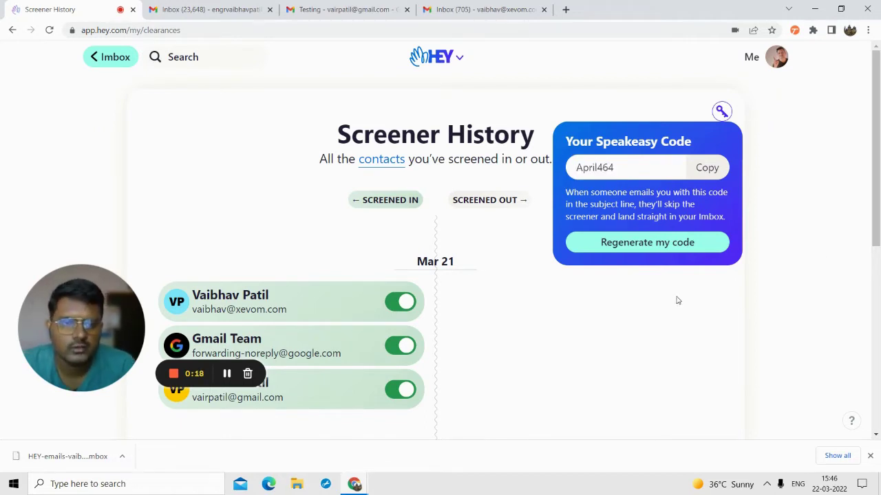
- Return to the Imbox, glance at the HEY menu, and start screening the 3 first-time senders
click(774, 62)
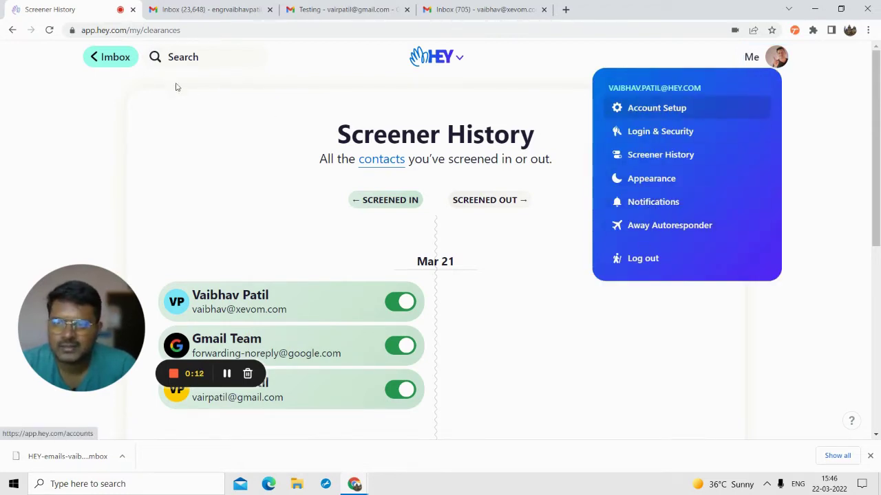
click(91, 62)
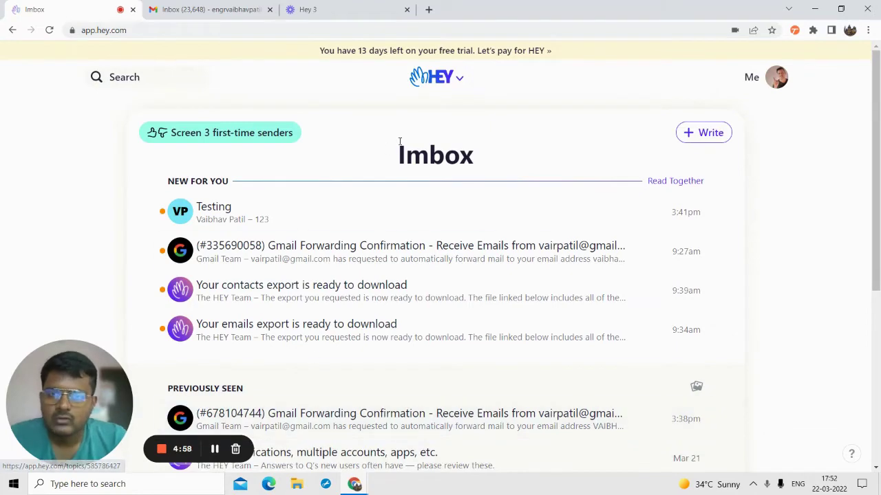
click(458, 80)
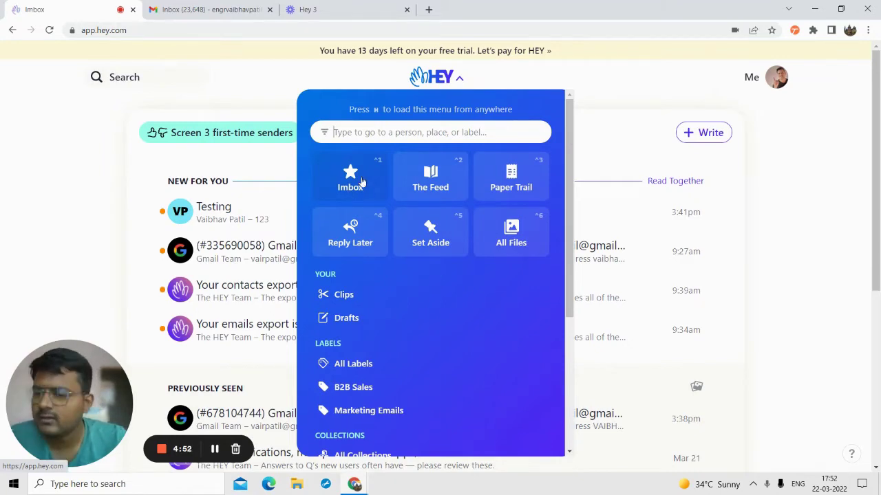
click(606, 116)
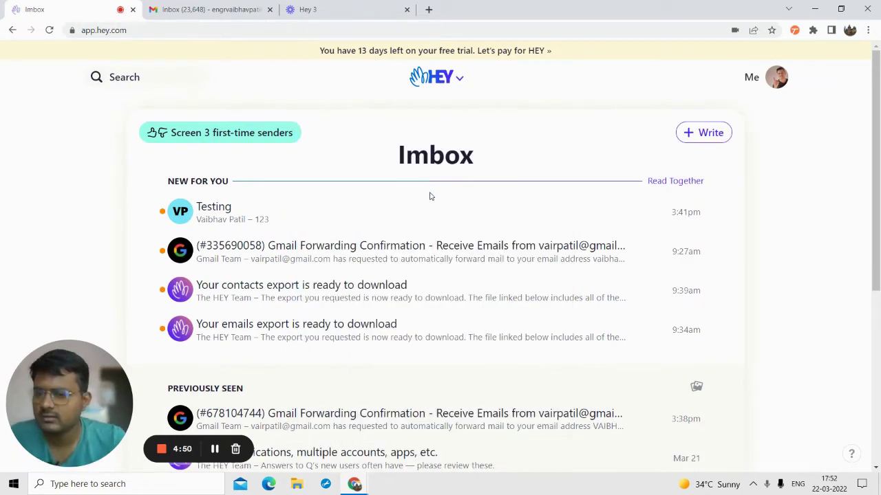
scroll(427, 227, down, 1)
scroll(421, 268, down, 4)
scroll(413, 293, up, 4)
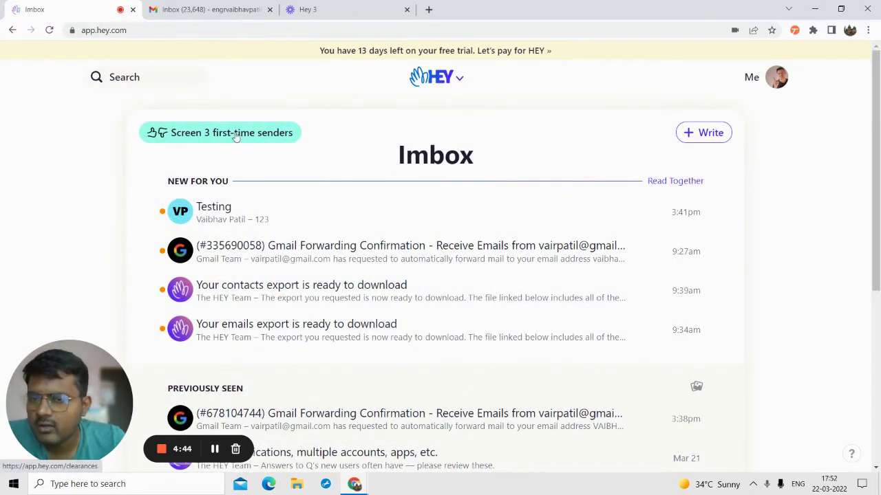
click(202, 133)
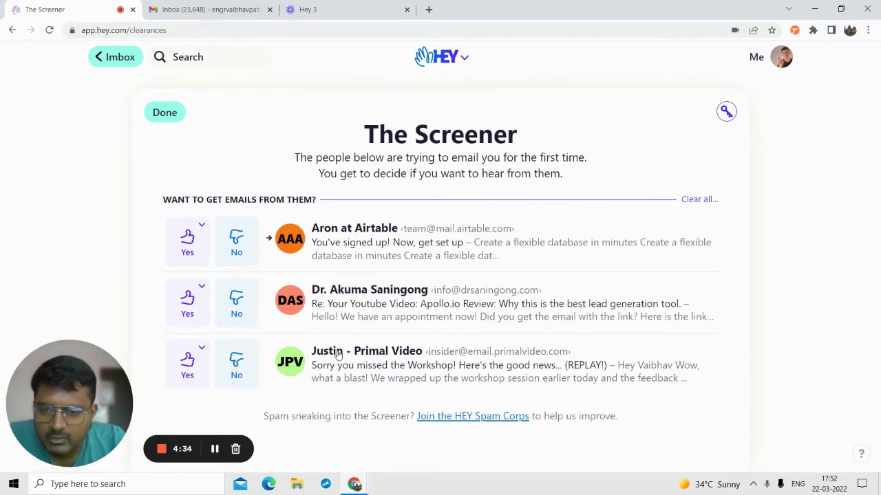
- Screen out Primal Video and screen in the Apollo.io review reply's sender
click(236, 357)
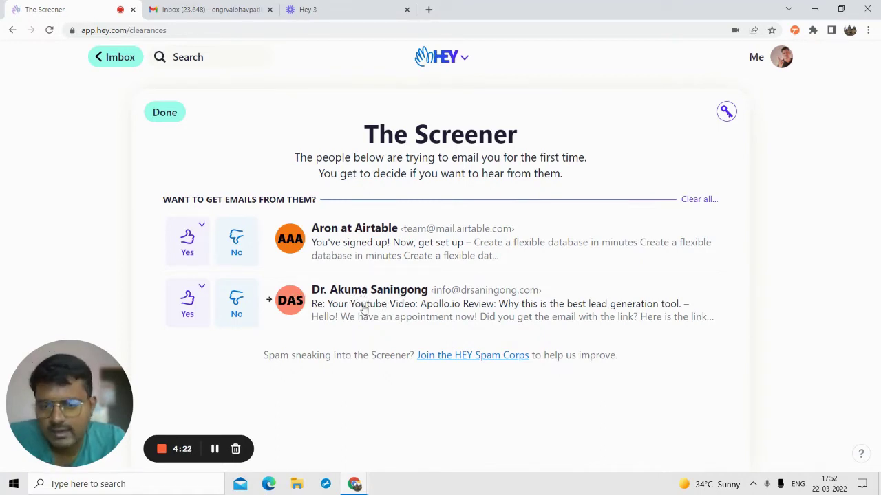
click(188, 296)
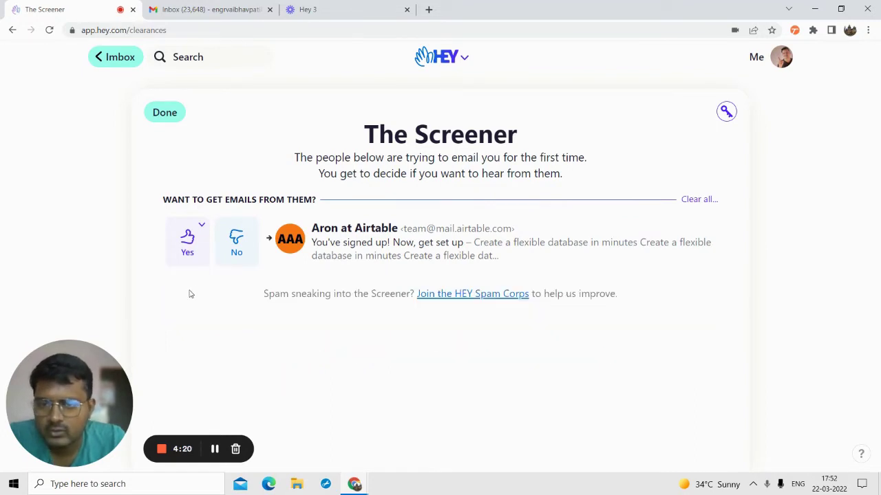
click(201, 225)
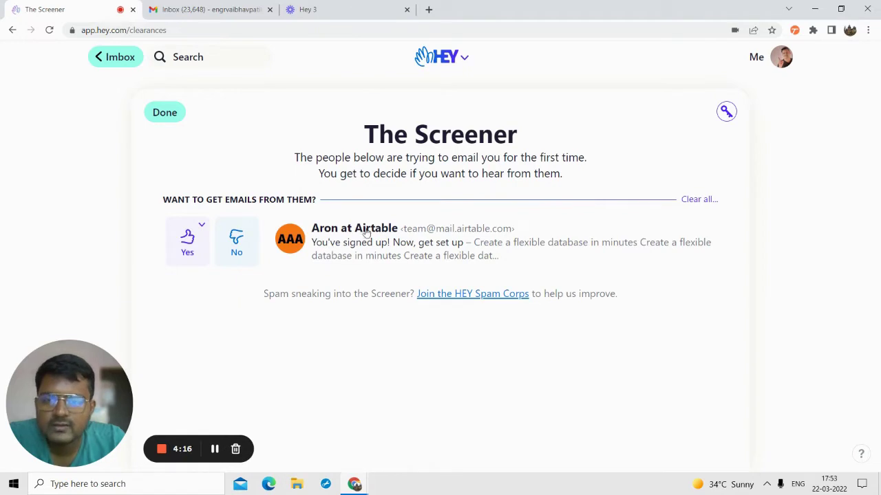
- Show Airtable's delivery choices: Imbox, The Feed or Paper Trail
click(203, 226)
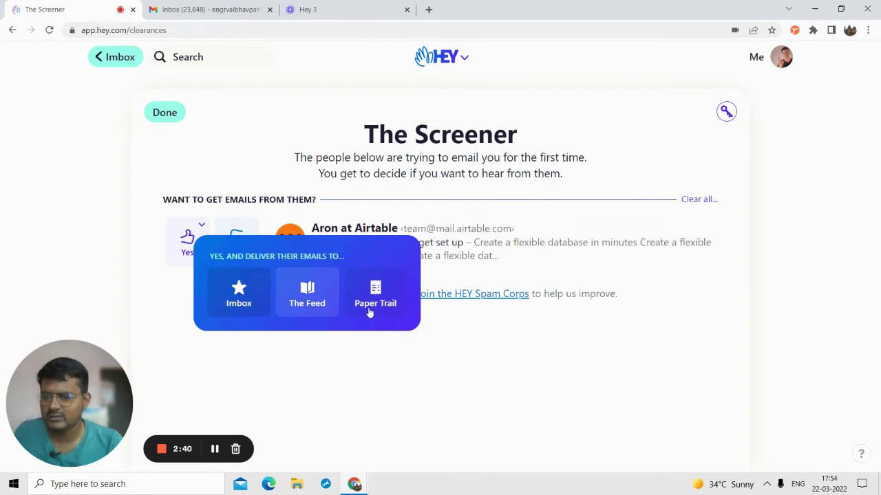
- Send Airtable's emails to The Feed and open the Apollo.io 'Re: Your Youtube Video' reply
click(307, 295)
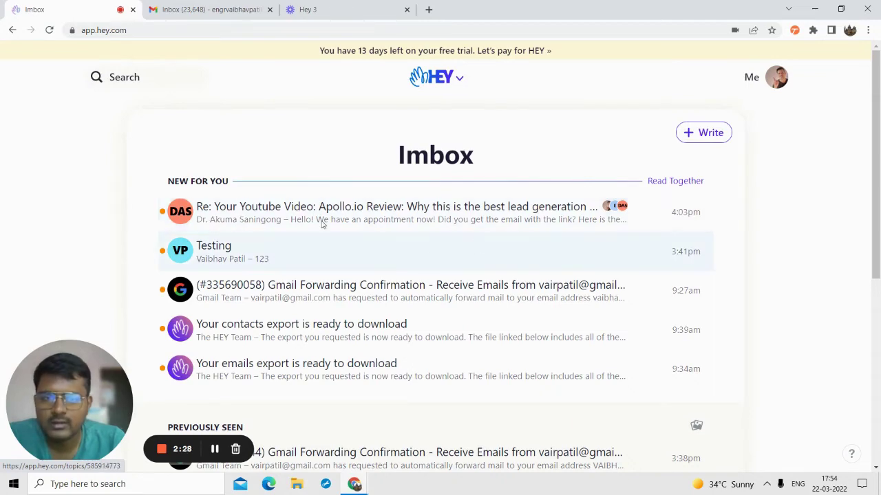
scroll(322, 224, down, 1)
scroll(310, 202, up, 1)
scroll(285, 220, down, 3)
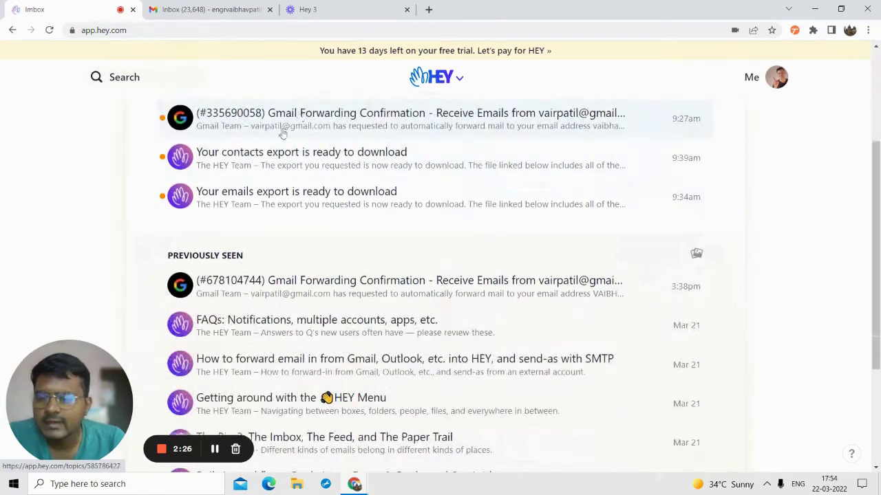
scroll(269, 197, up, 2)
click(237, 160)
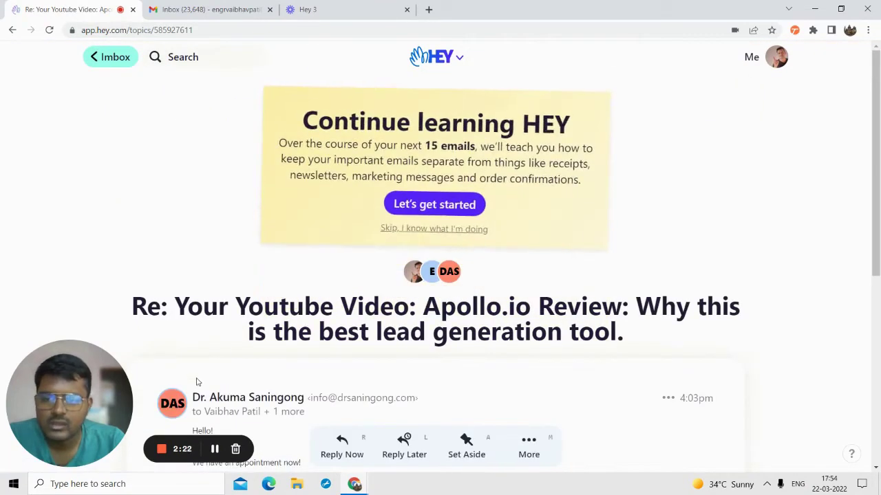
- Read the Apollo.io reply and its quoted earlier message, and check its More thread options
scroll(214, 450, down, 3)
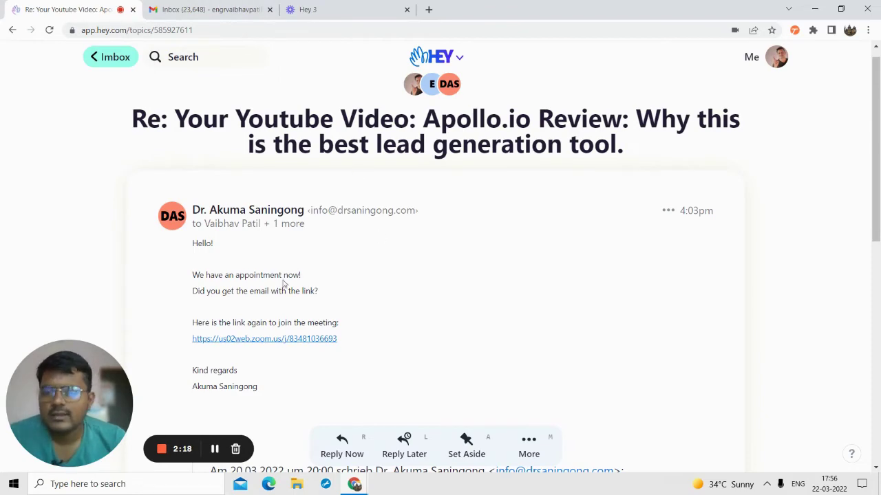
scroll(281, 275, down, 3)
scroll(280, 268, up, 3)
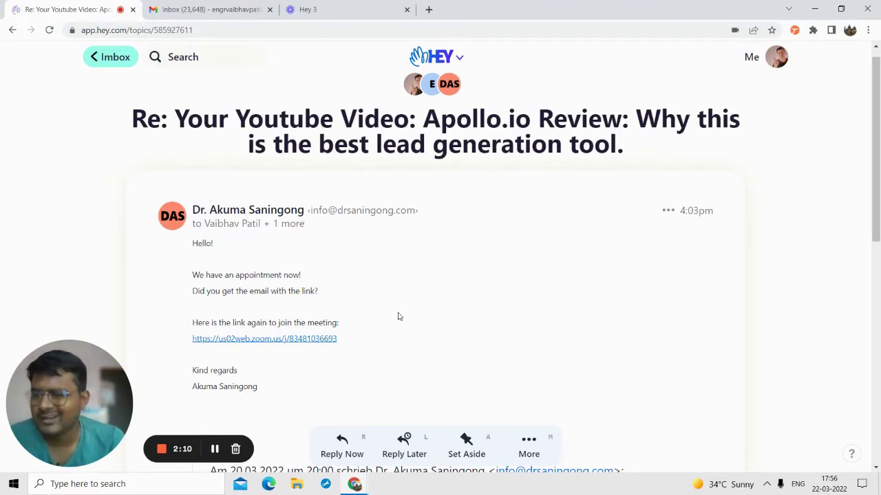
scroll(437, 334, down, 3)
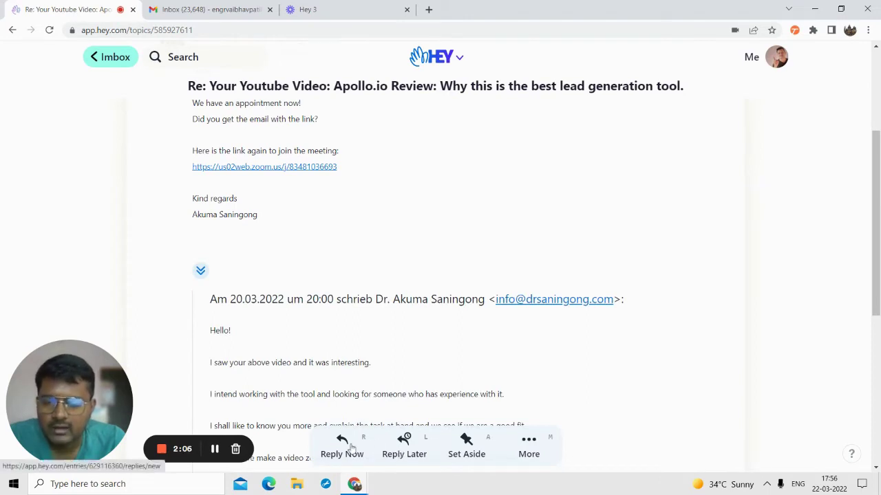
click(527, 446)
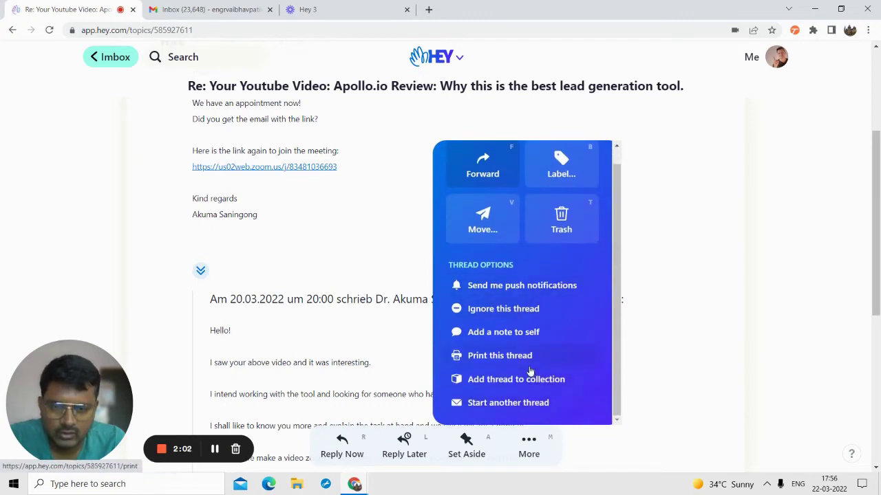
click(464, 449)
- Set the Apollo.io reply aside and confirm it appears in the Set Aside tray
click(465, 449)
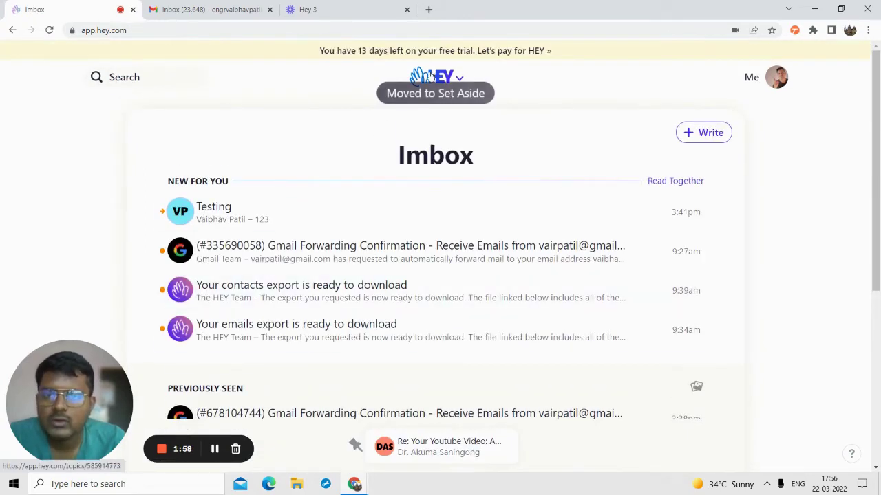
scroll(384, 380, down, 3)
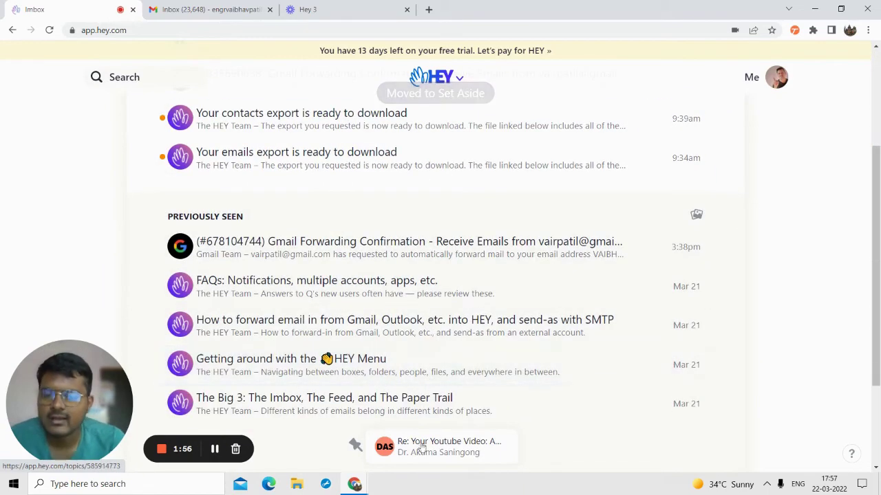
scroll(531, 210, up, 3)
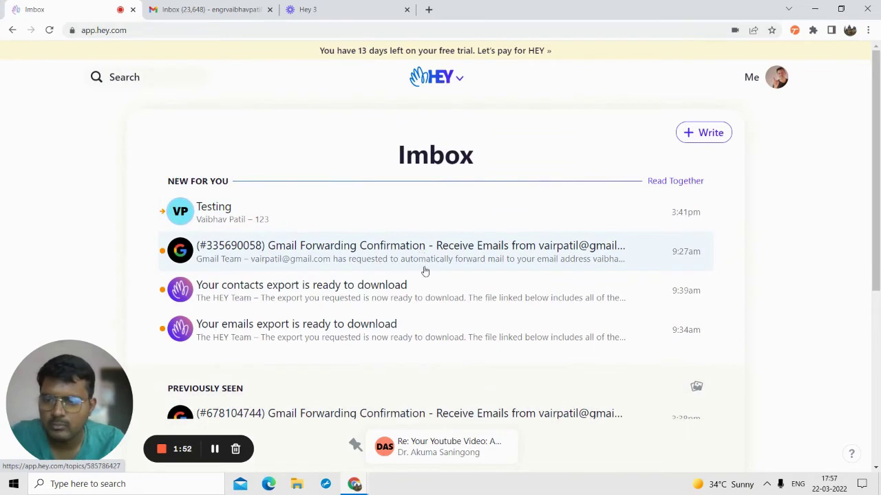
scroll(422, 258, down, 2)
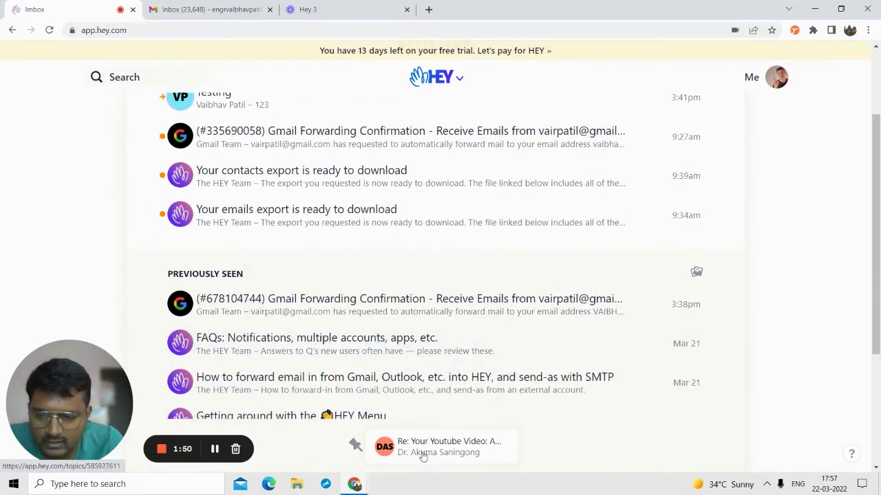
click(424, 451)
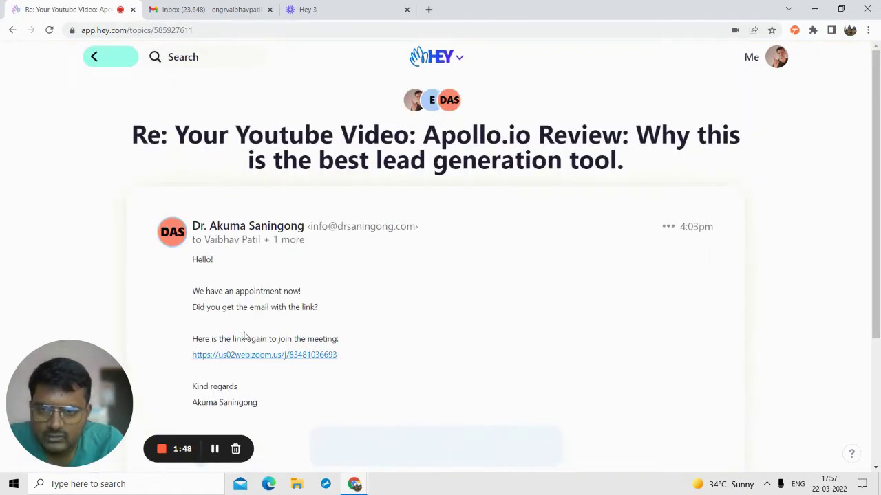
click(114, 58)
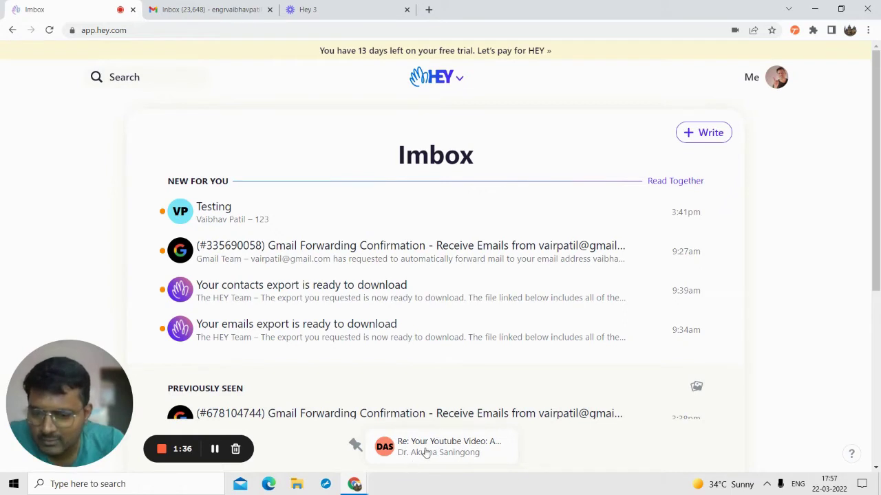
click(396, 455)
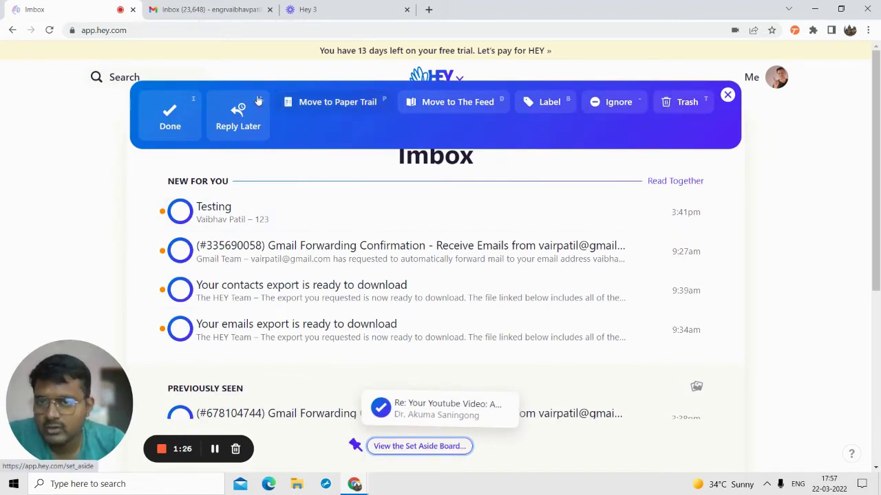
click(726, 94)
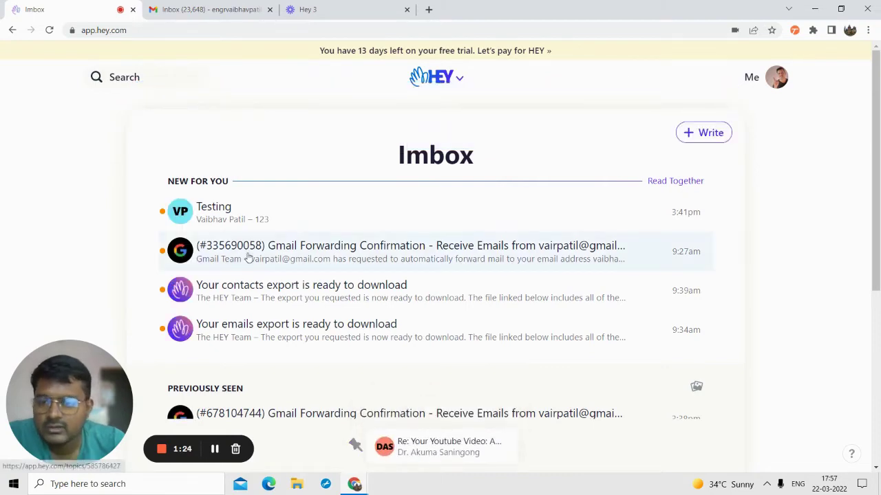
click(246, 258)
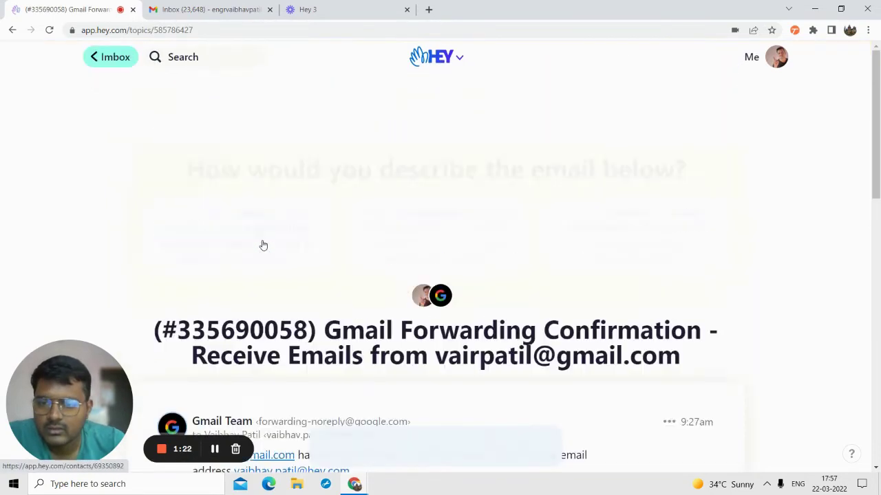
- Set the Gmail Forwarding Confirmation email aside
scroll(318, 238, down, 3)
scroll(319, 238, down, 10)
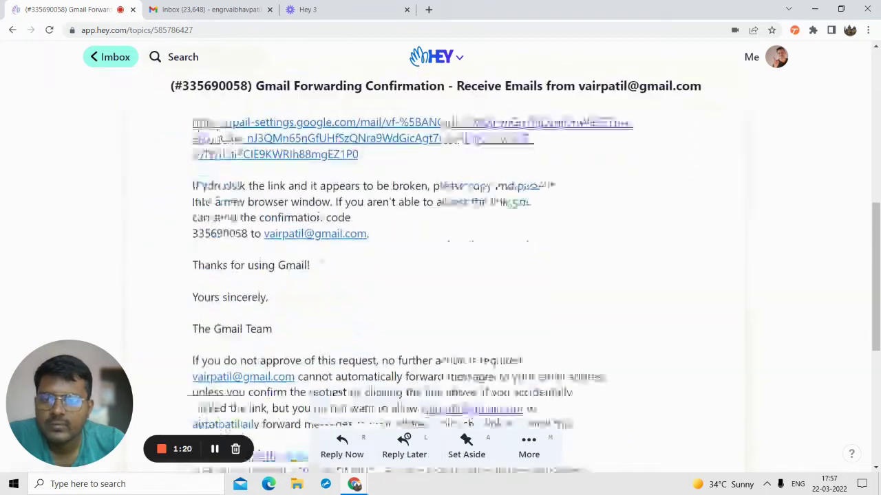
click(468, 454)
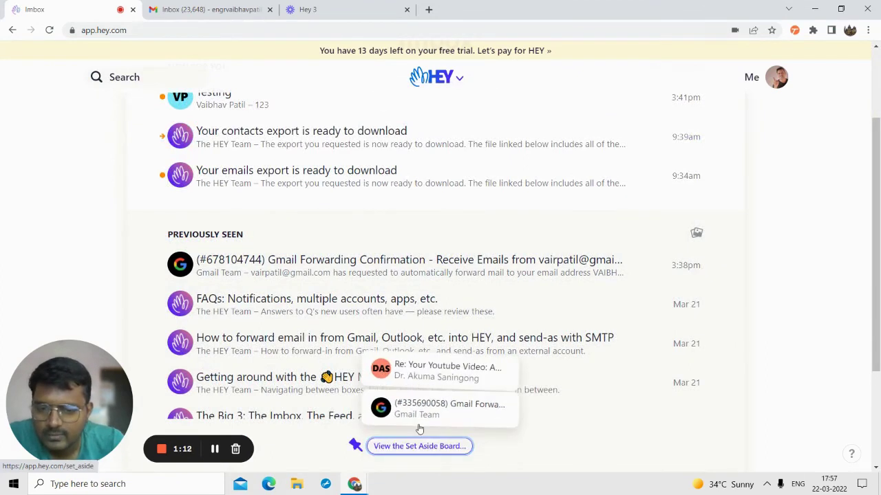
- Set the FAQs: Notifications email aside too, and view the full Set Aside board
scroll(273, 280, down, 1)
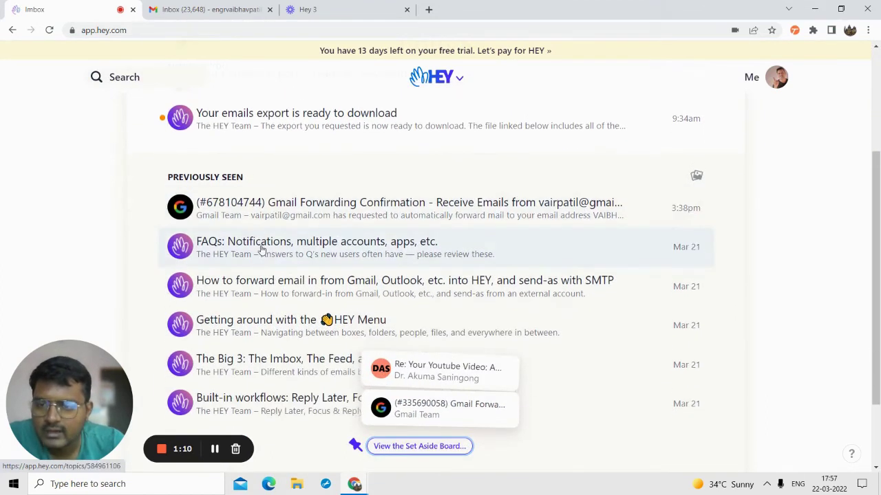
click(259, 248)
scroll(383, 293, down, 10)
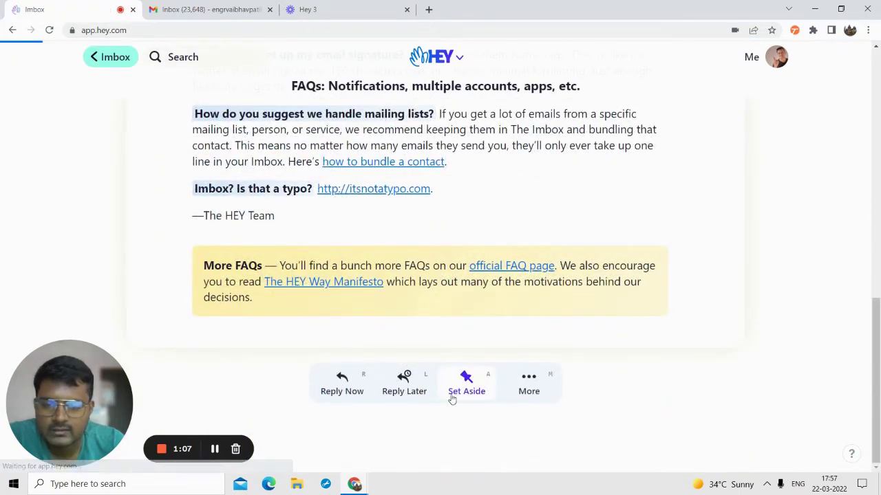
click(448, 393)
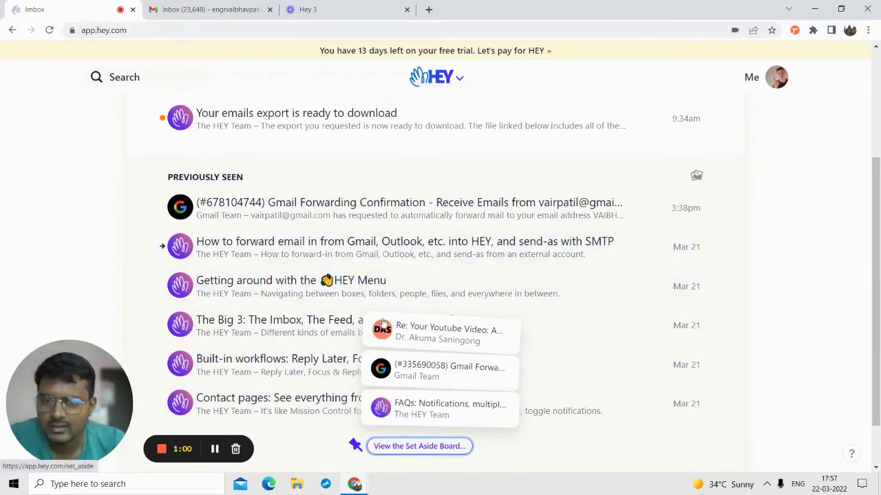
click(385, 446)
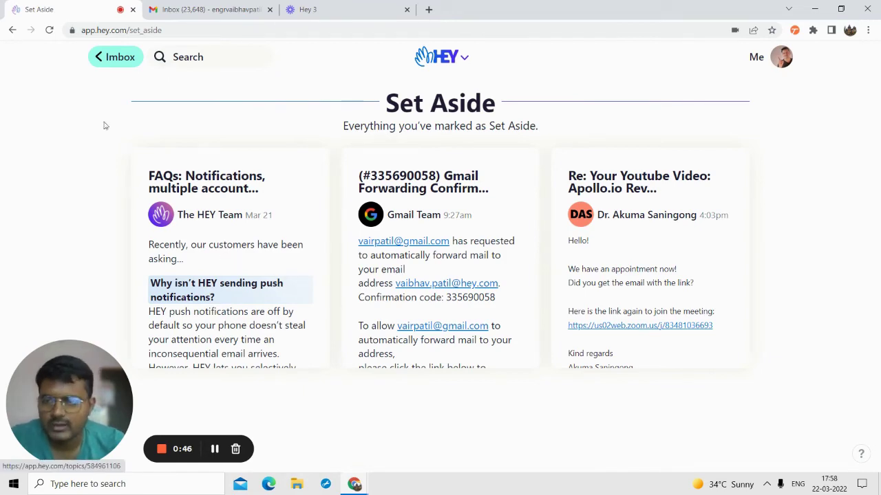
- Go back to the Imbox, reopen the Set Aside board from the pin tray, then return to Imbox
click(108, 62)
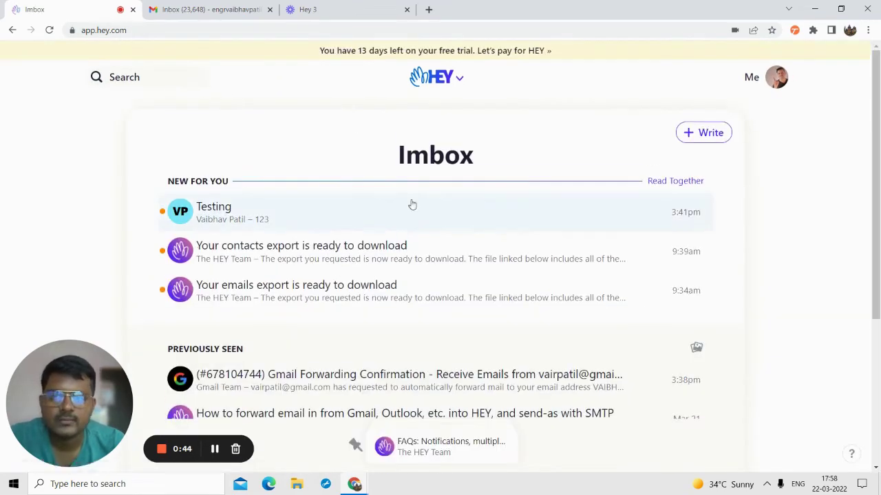
scroll(406, 227, down, 3)
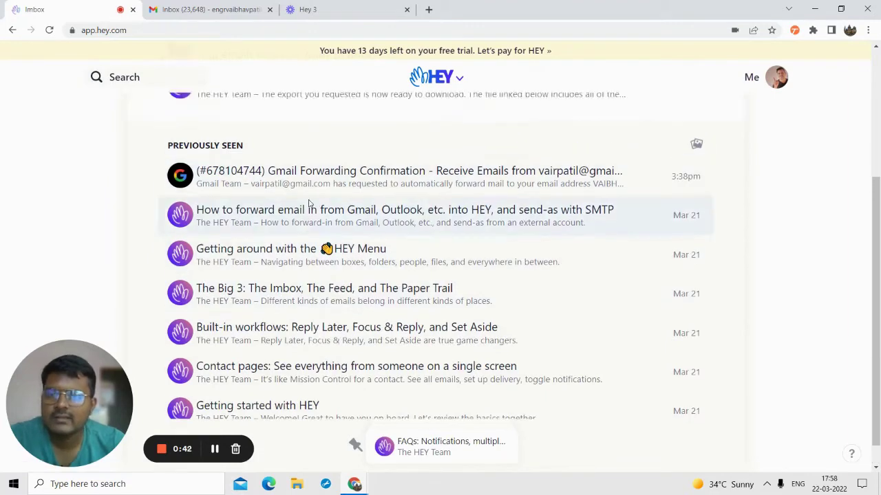
scroll(278, 223, down, 3)
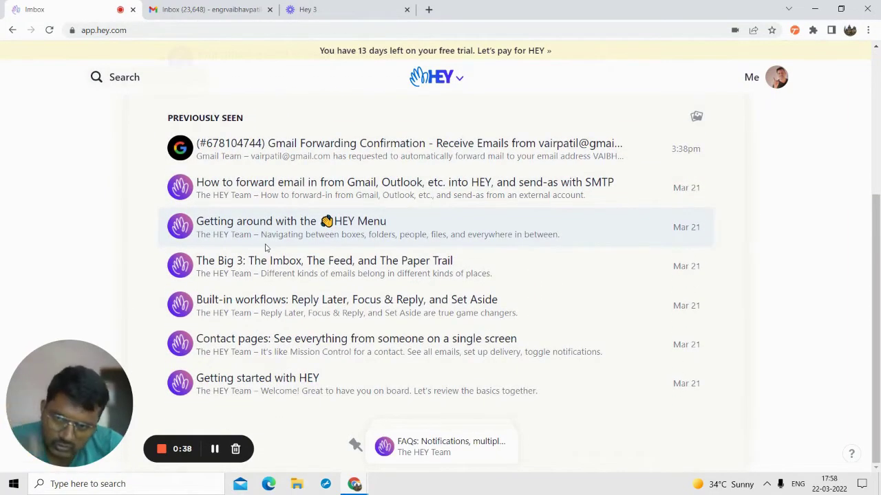
click(357, 448)
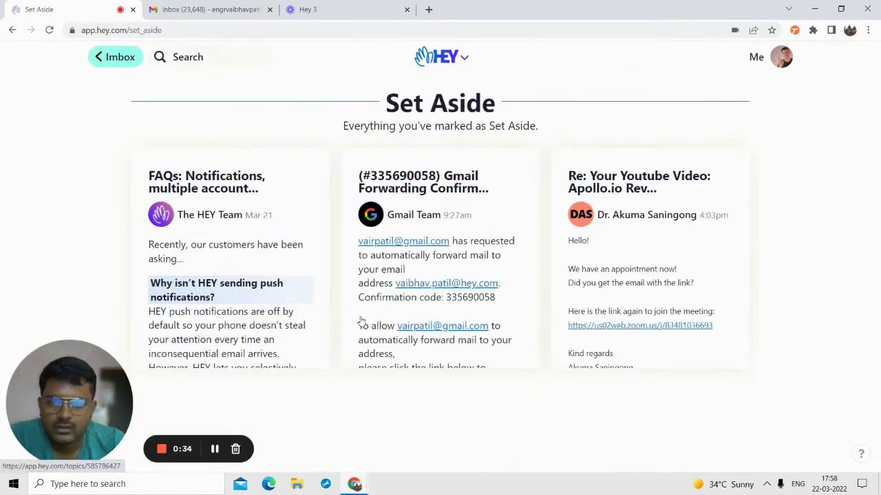
click(114, 60)
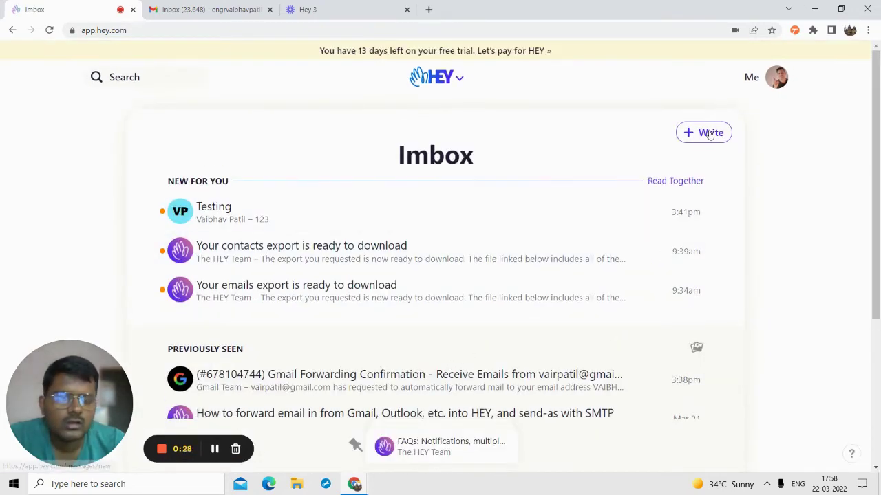
click(700, 138)
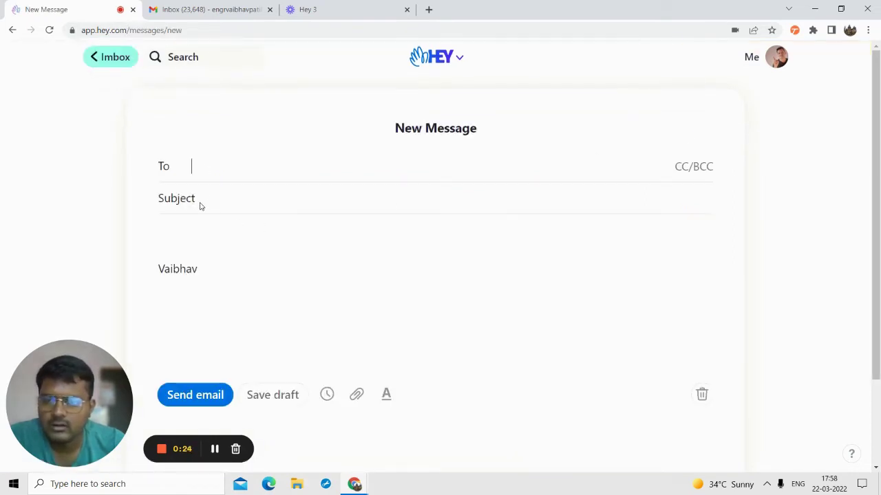
scroll(331, 314, down, 2)
scroll(428, 270, up, 2)
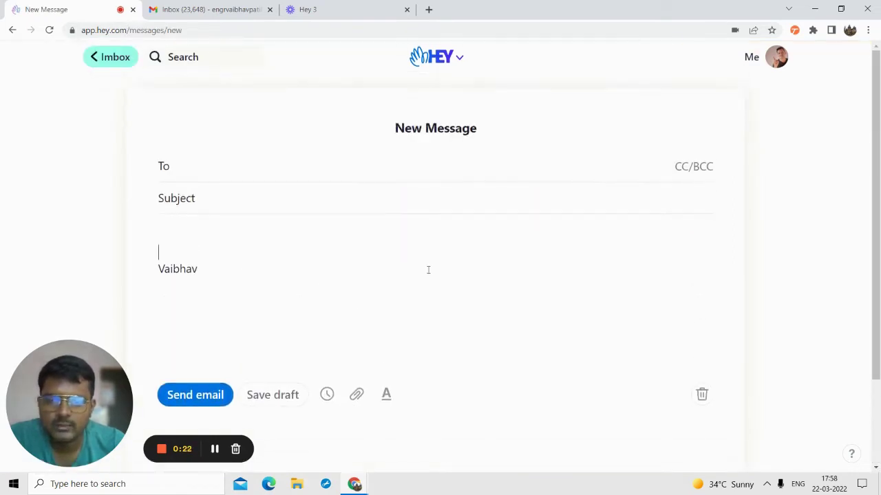
click(703, 395)
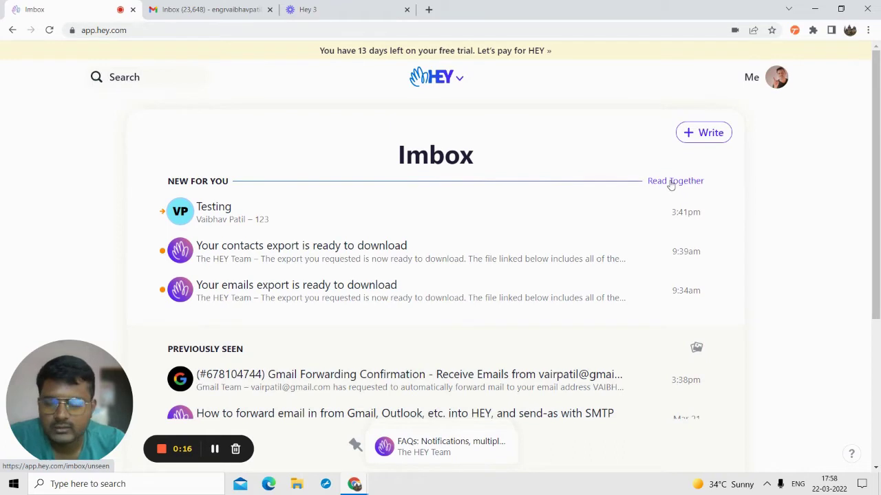
click(675, 185)
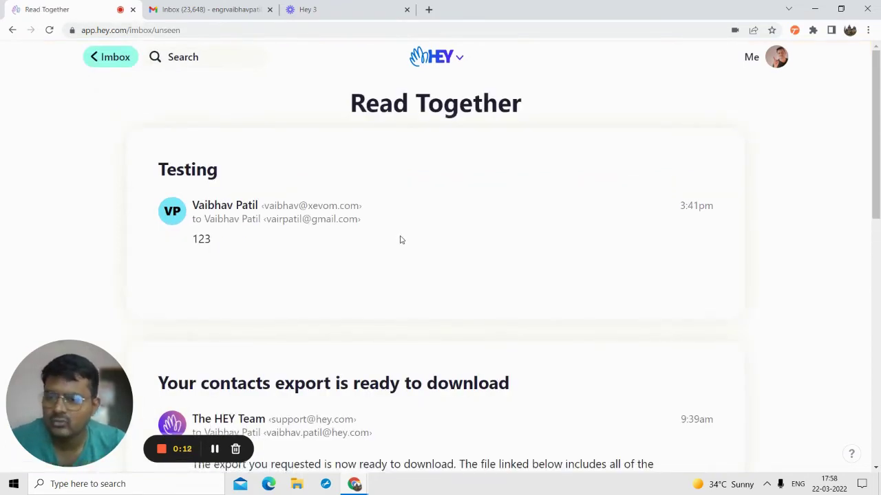
scroll(402, 239, down, 1)
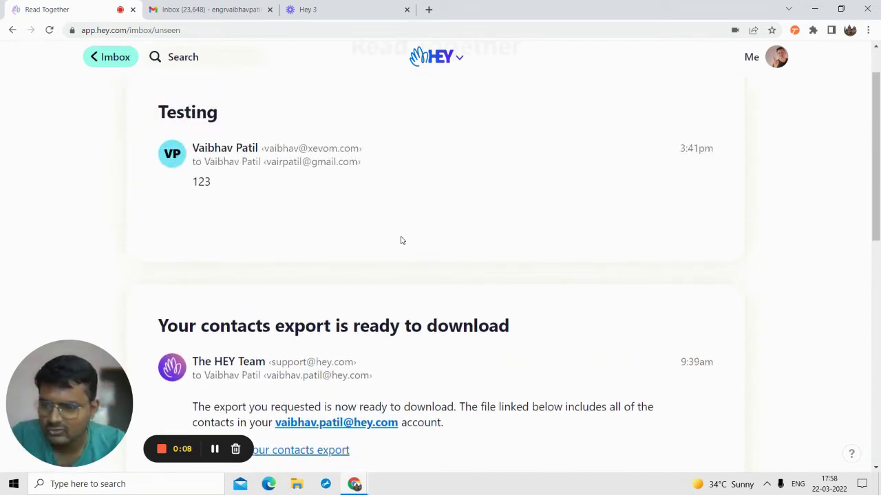
scroll(402, 237, down, 8)
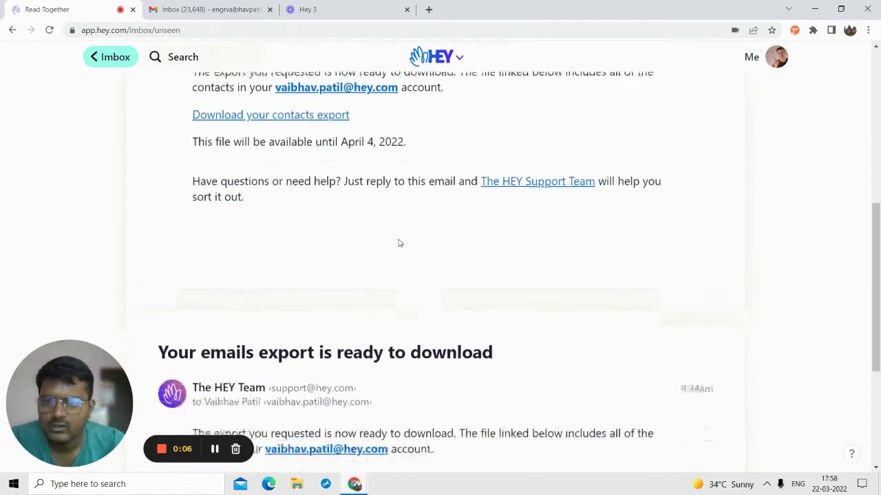
scroll(397, 244, up, 1)
scroll(418, 312, down, 1)
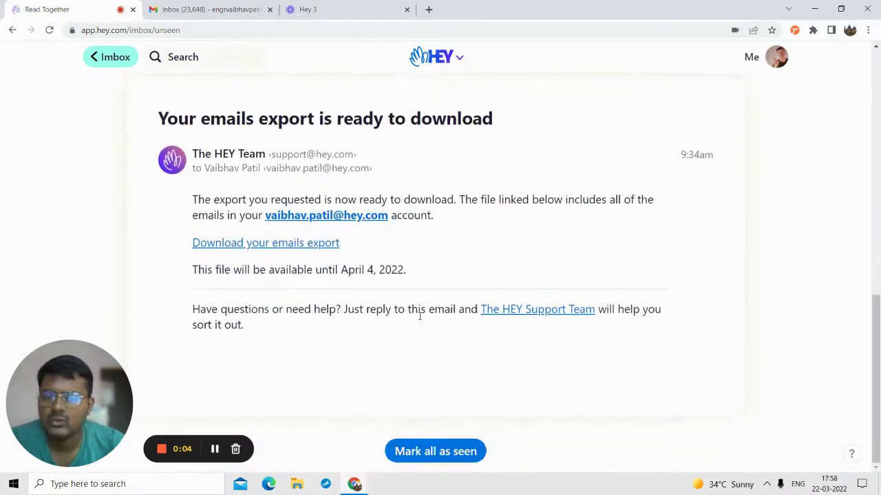
scroll(417, 327, up, 6)
scroll(413, 330, down, 5)
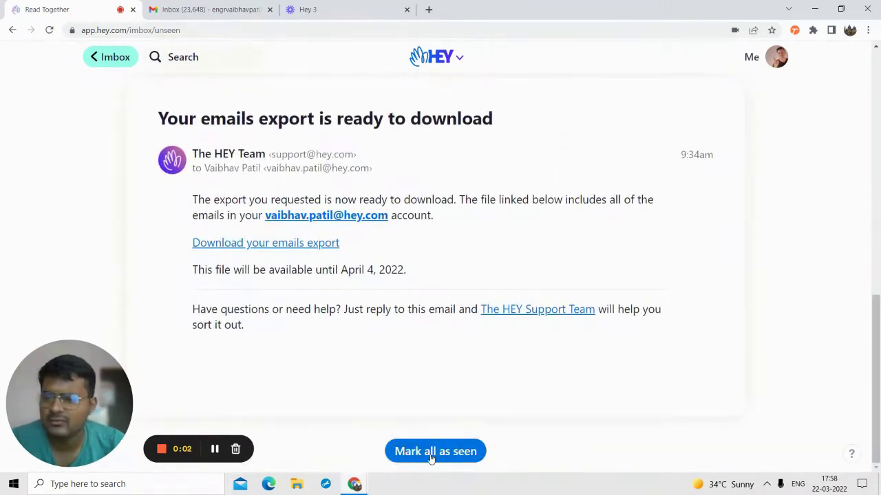
scroll(367, 319, up, 9)
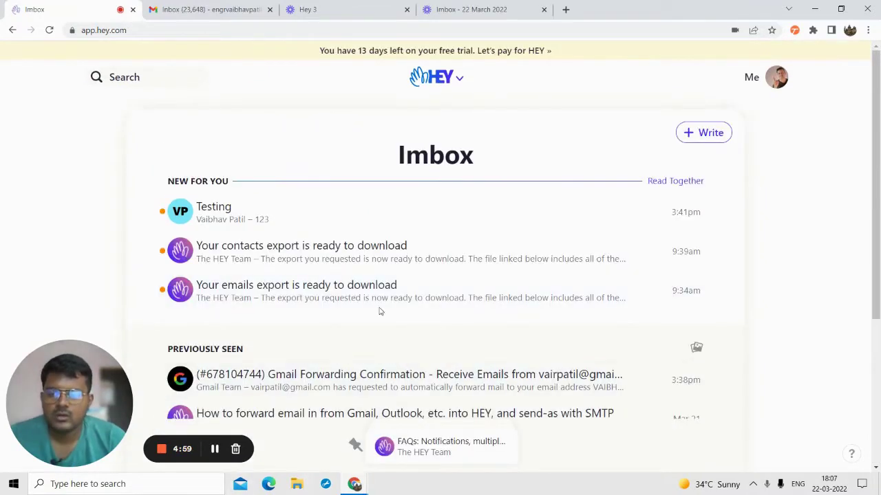
- Open and close the HEY menu, once by clicking and once with the H shortcut
click(457, 84)
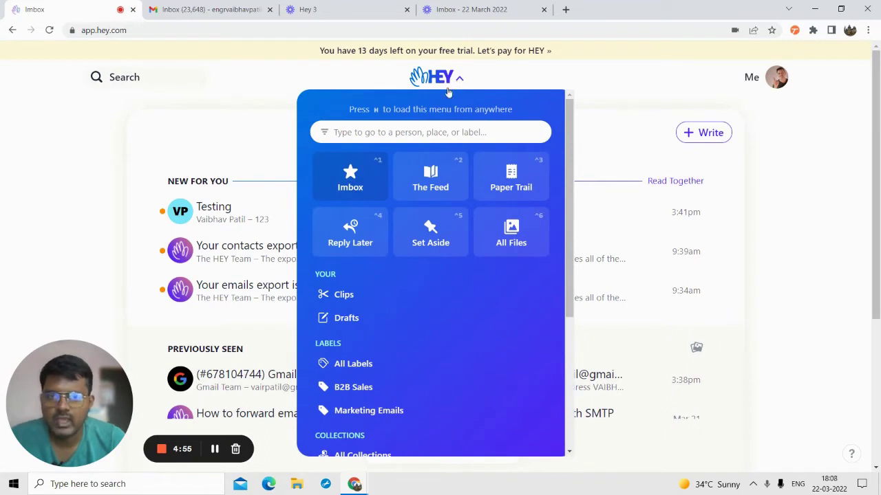
click(541, 71)
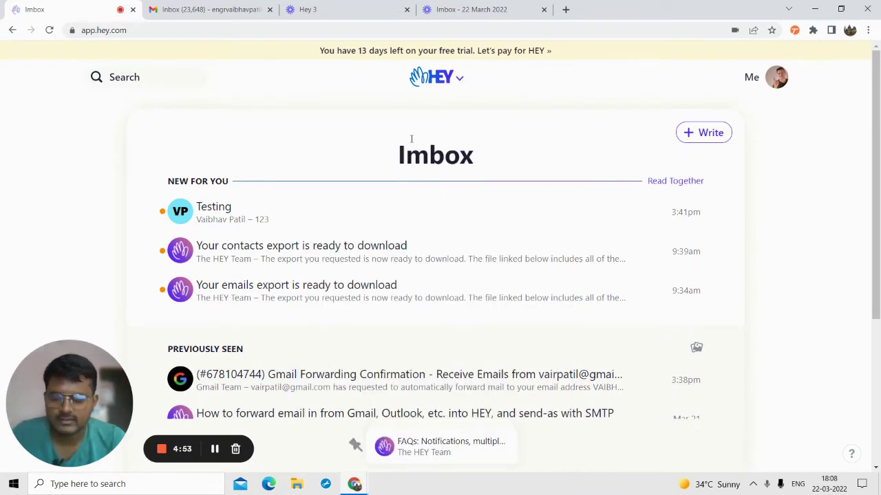
key(h)
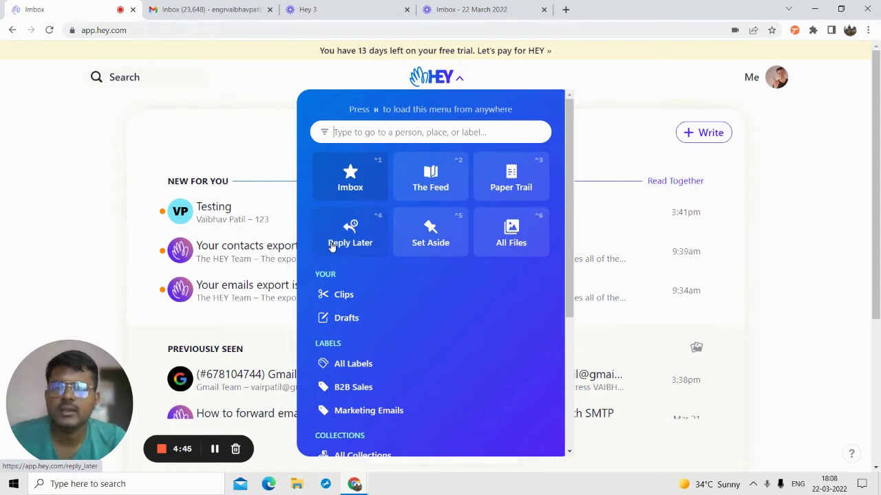
click(637, 126)
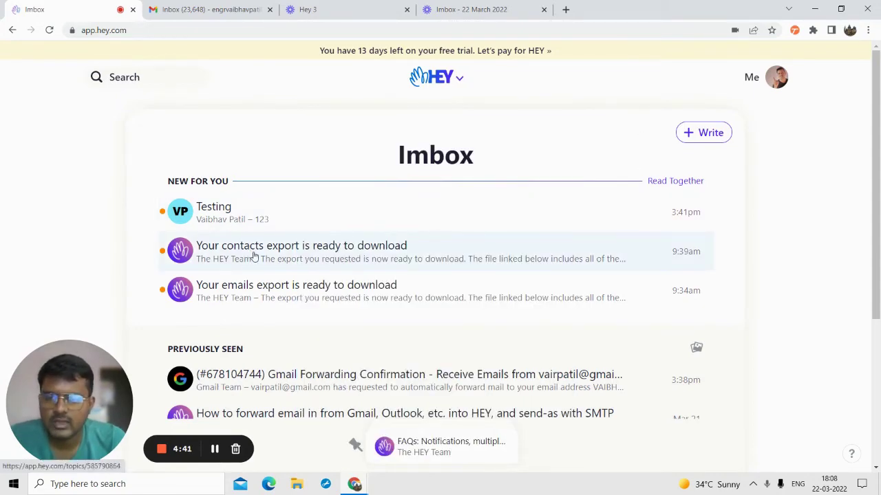
- Mark the 'Your contacts export is ready to download' email as Reply Later
scroll(250, 282, down, 3)
scroll(250, 287, up, 3)
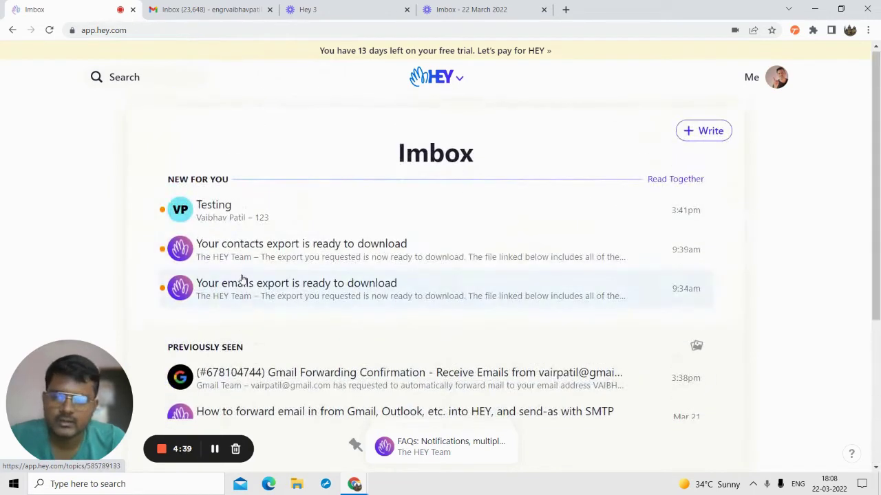
click(245, 254)
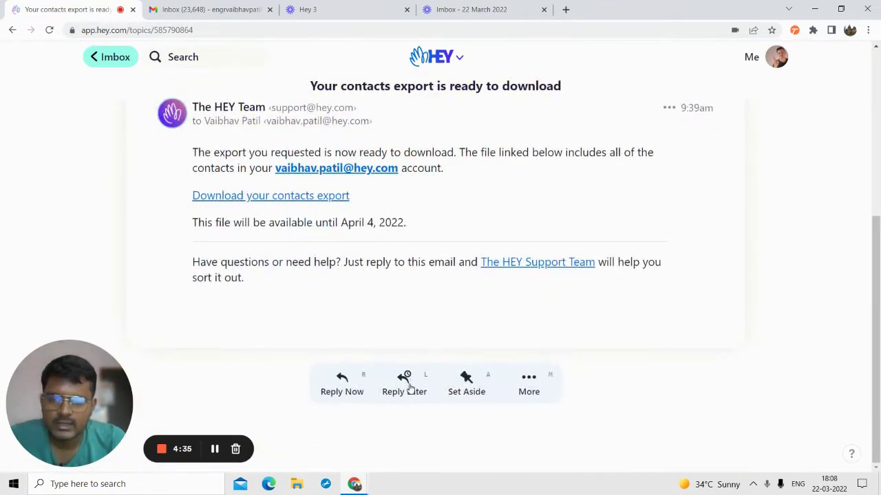
click(409, 389)
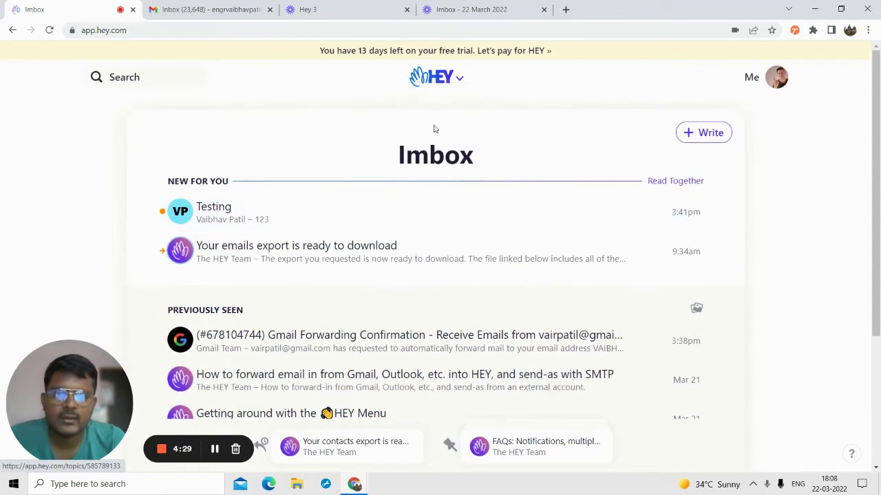
click(431, 77)
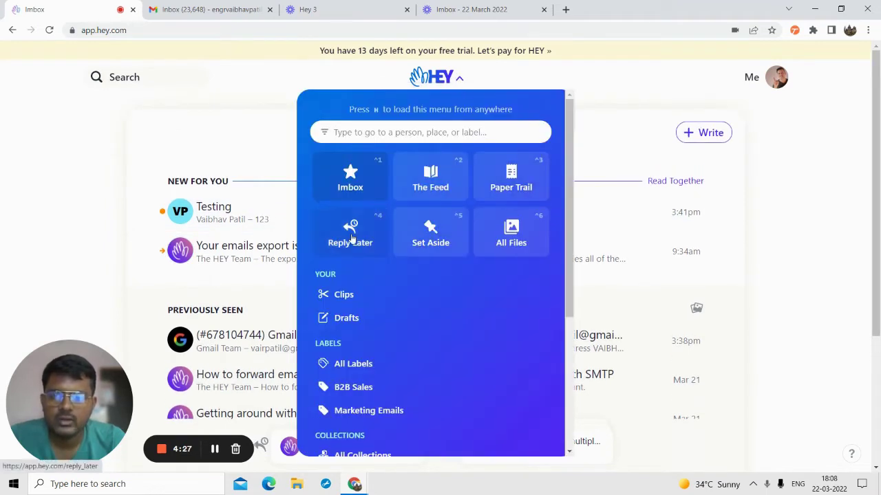
- View the contacts export in Focus & Reply, browse The HEY Team's messages, then return to Imbox
click(350, 236)
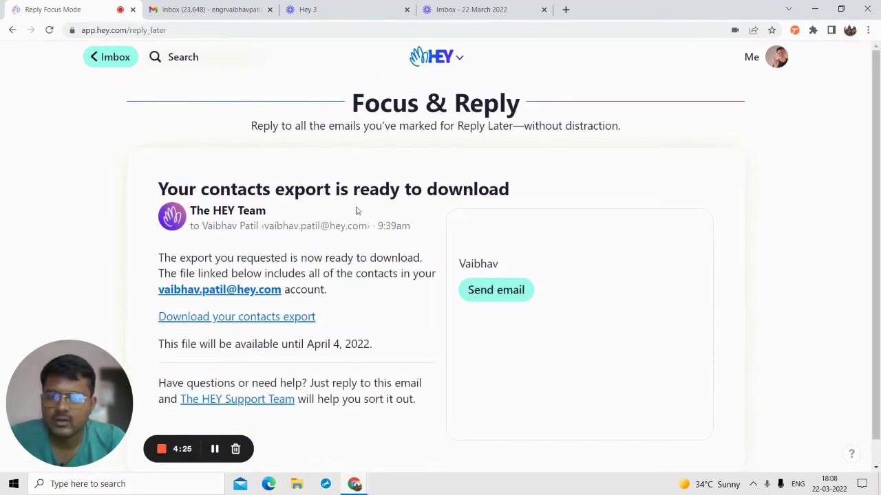
scroll(191, 294, down, 1)
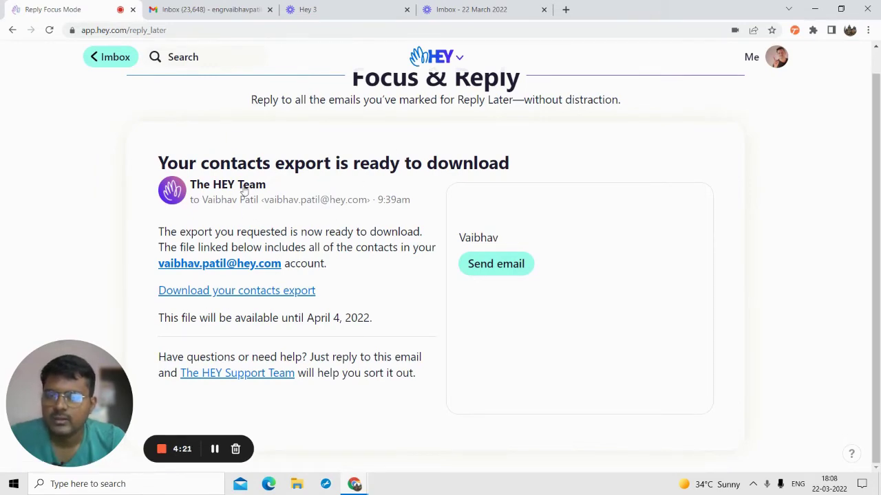
click(242, 187)
scroll(372, 310, down, 3)
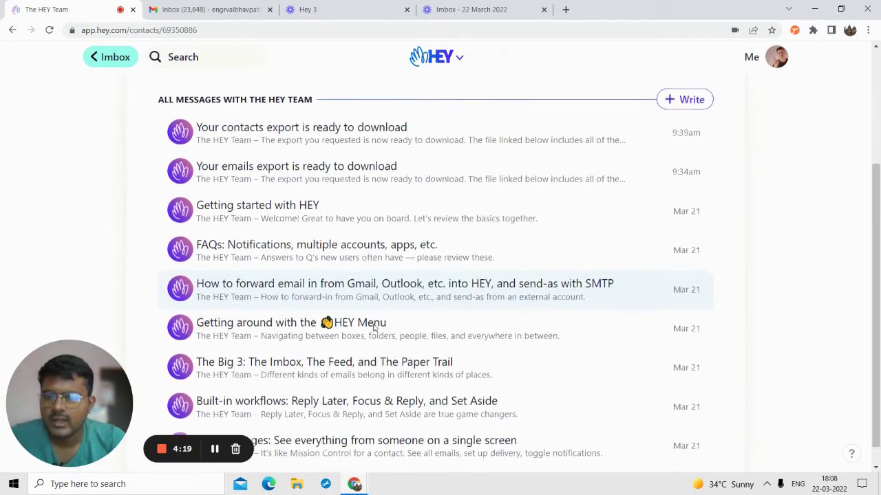
click(14, 31)
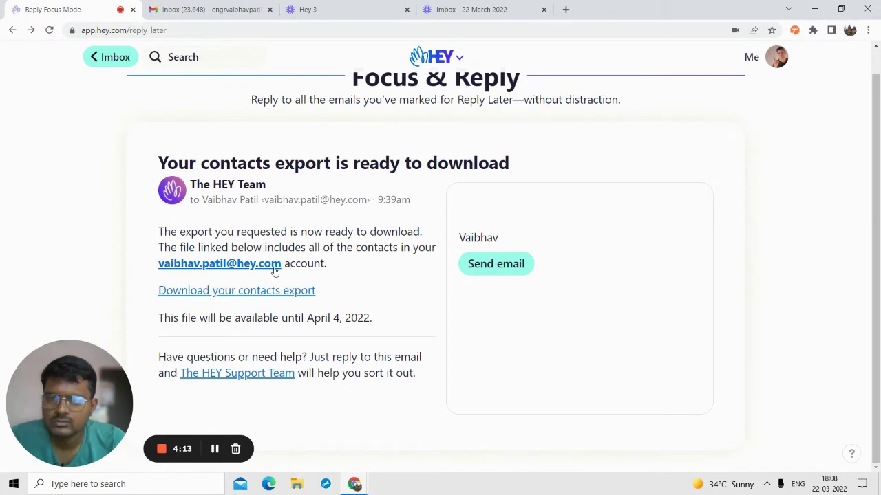
scroll(274, 270, up, 1)
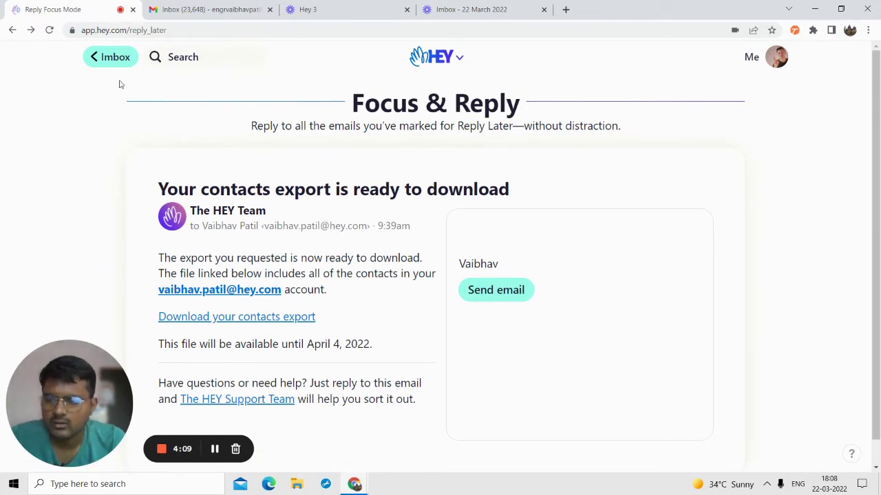
click(107, 58)
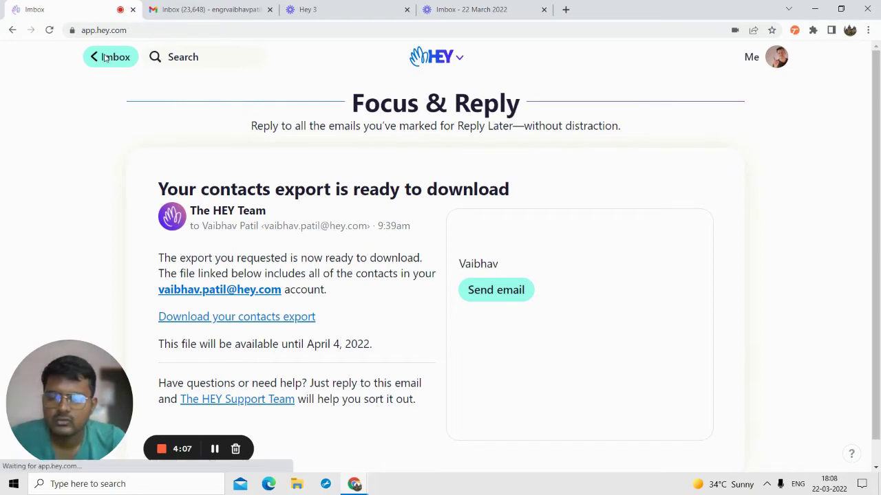
- Browse HEY's empty All Files attachments page, then switch to the Gmail tab
click(441, 88)
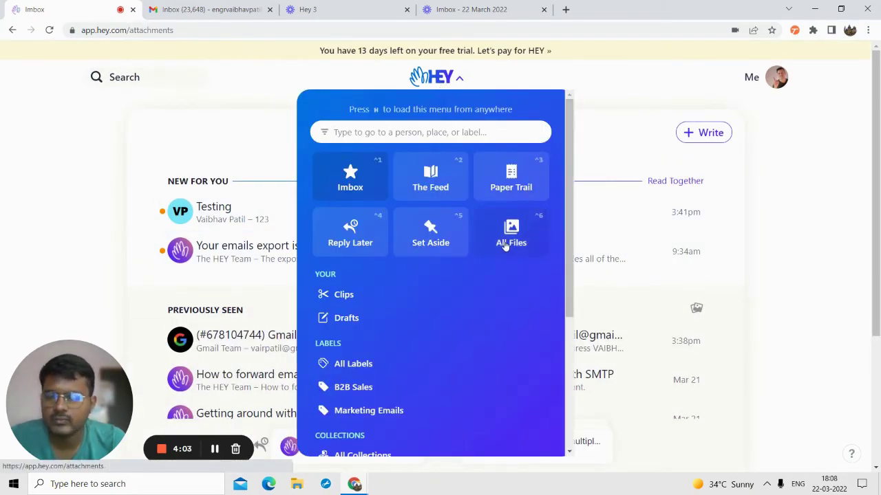
click(506, 247)
scroll(466, 315, down, 2)
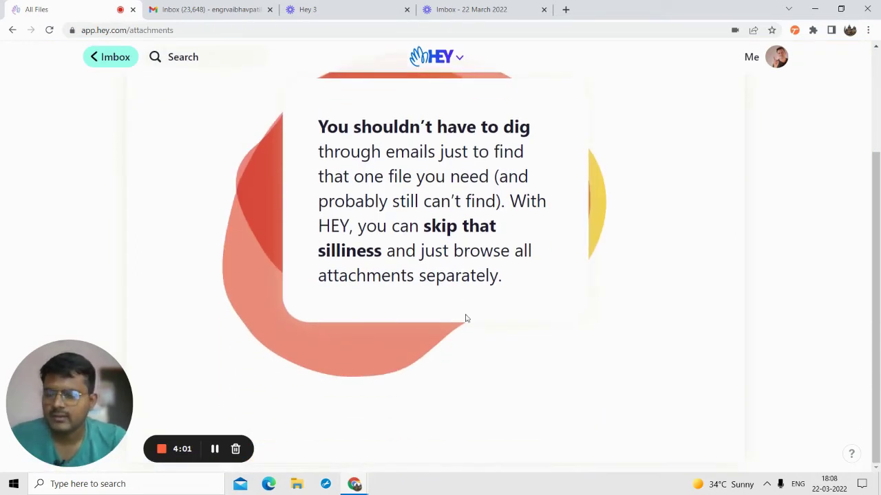
scroll(465, 314, up, 2)
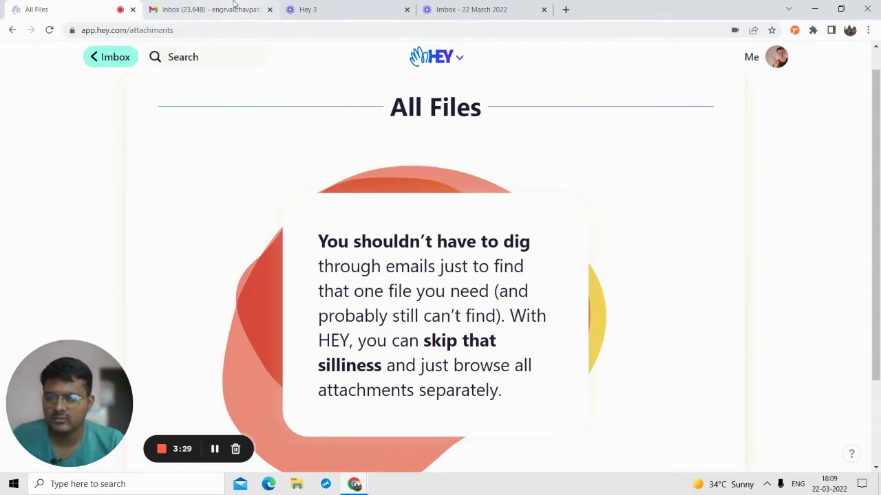
click(236, 8)
click(71, 101)
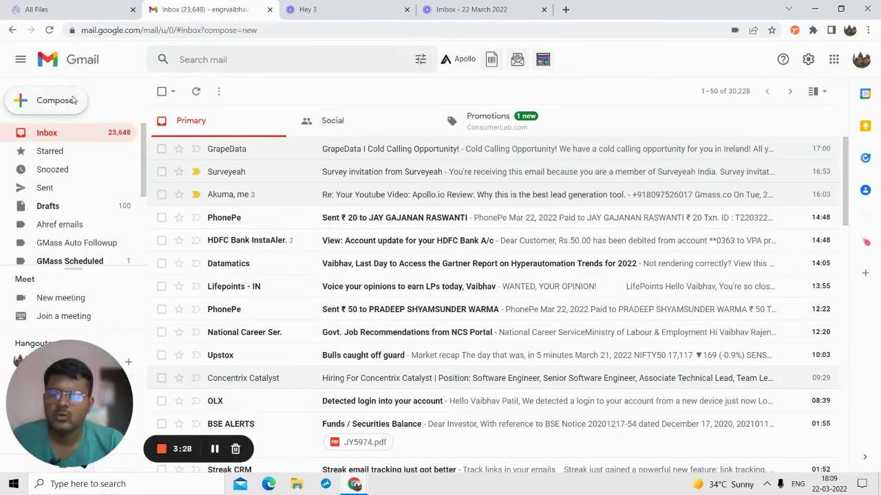
- Address a new email to the HEY forwarding address with subject 'media testing' and body 'ddddd'
text(vair)
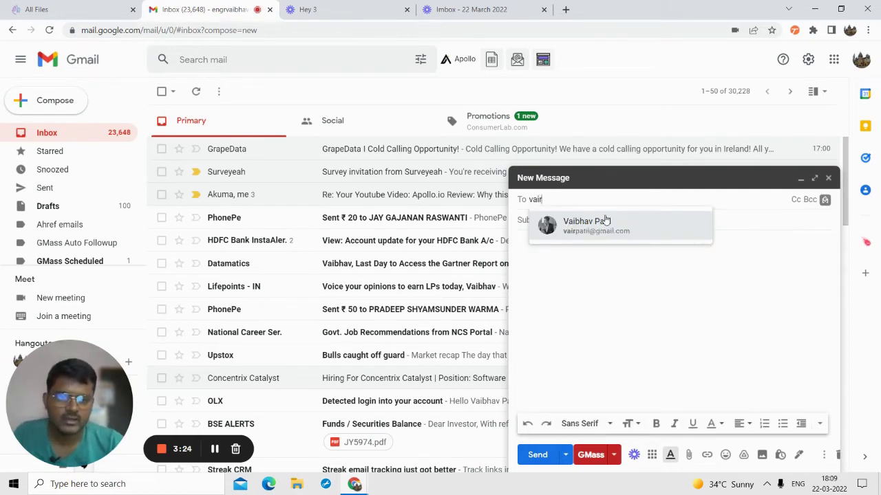
click(605, 222)
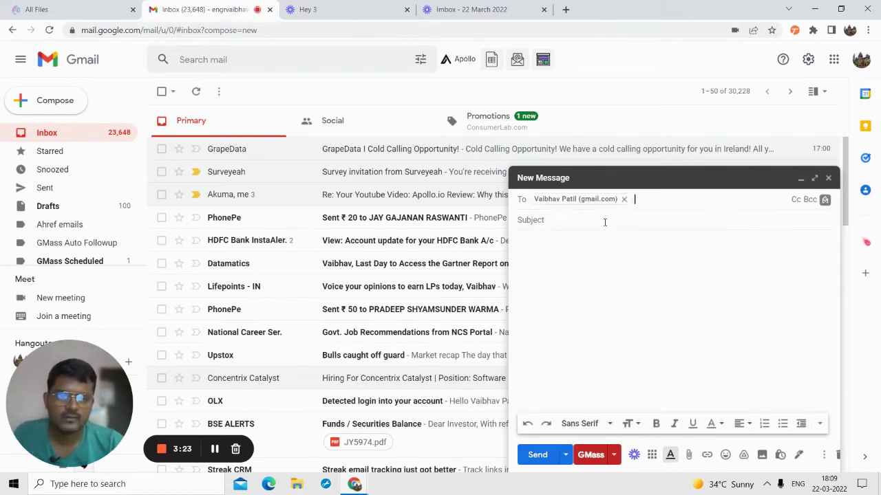
click(580, 222)
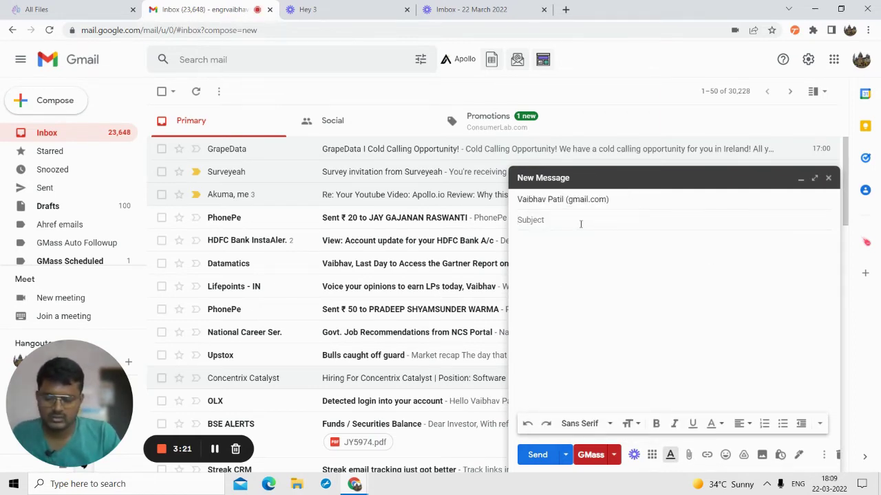
text(media tes)
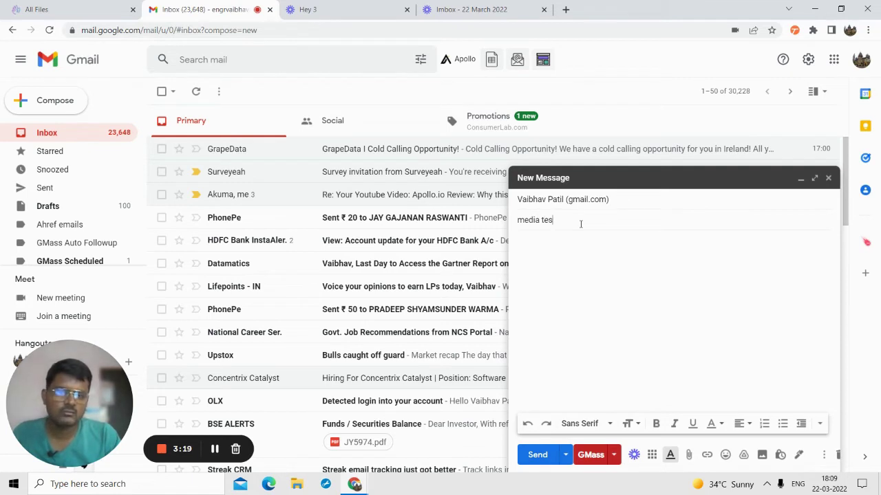
text(ting)
click(592, 308)
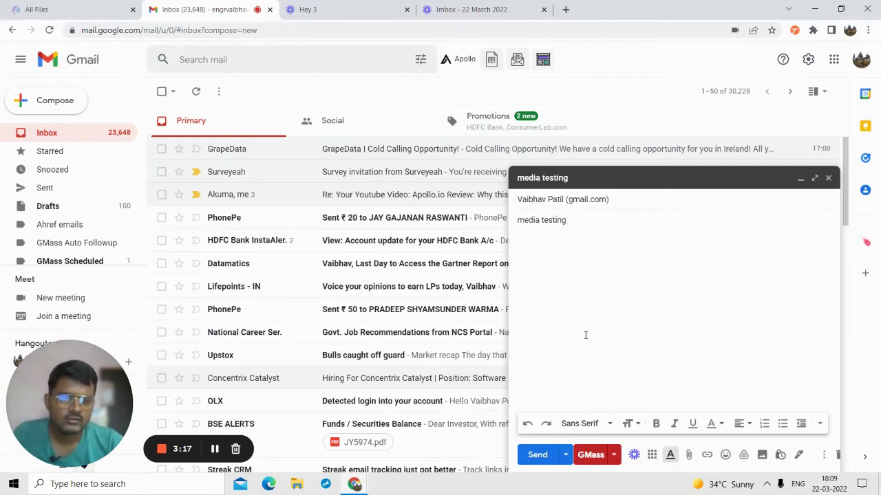
text(ddddd)
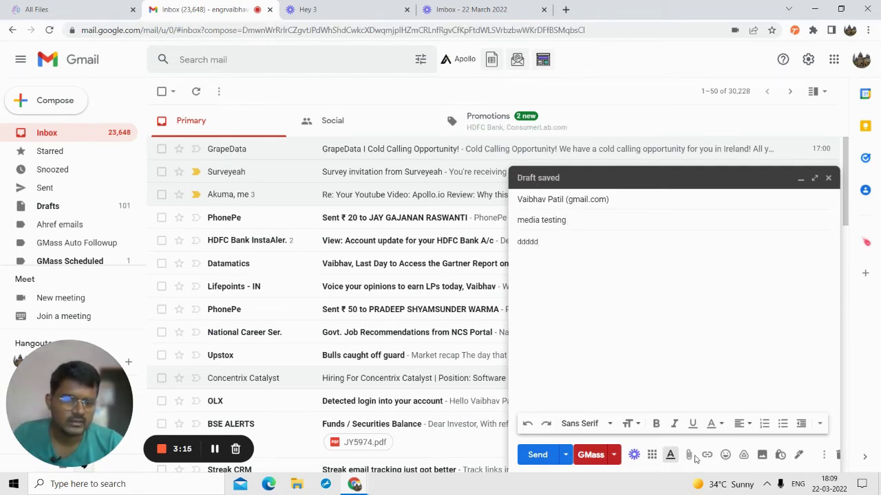
- Attach OnPaste.20220320-222403.jpg from Downloads and send the email
click(689, 456)
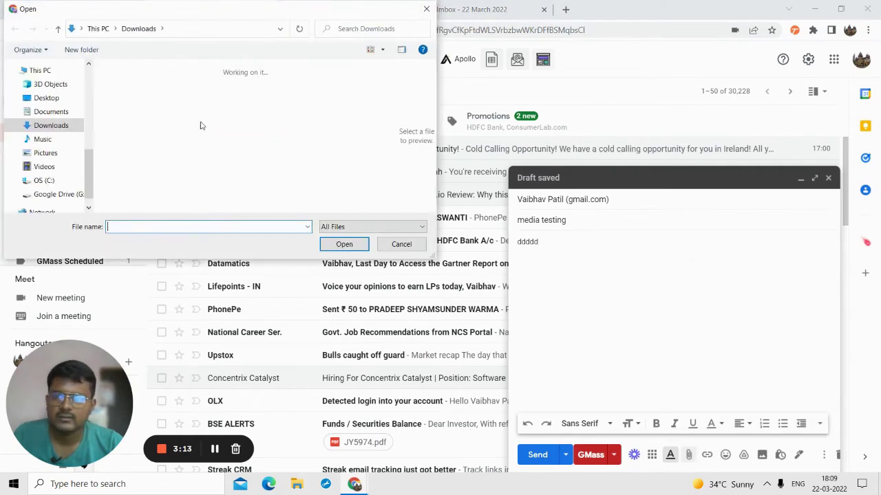
scroll(169, 152, down, 3)
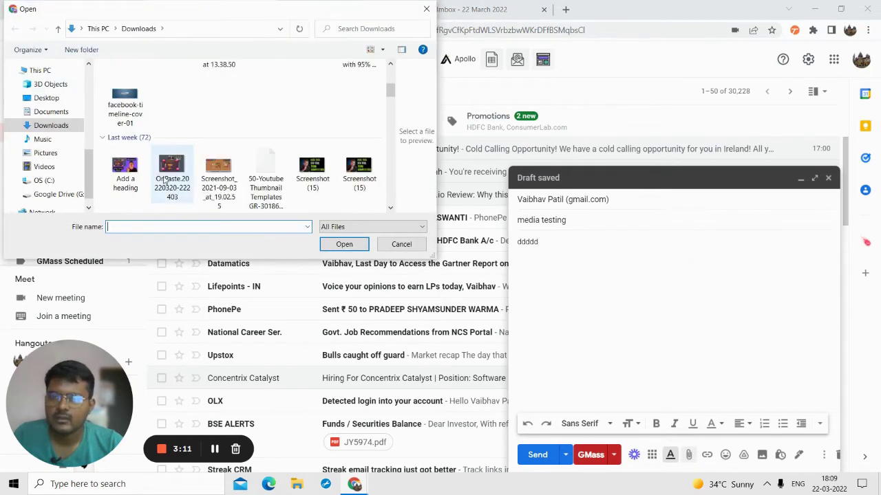
click(171, 168)
click(344, 245)
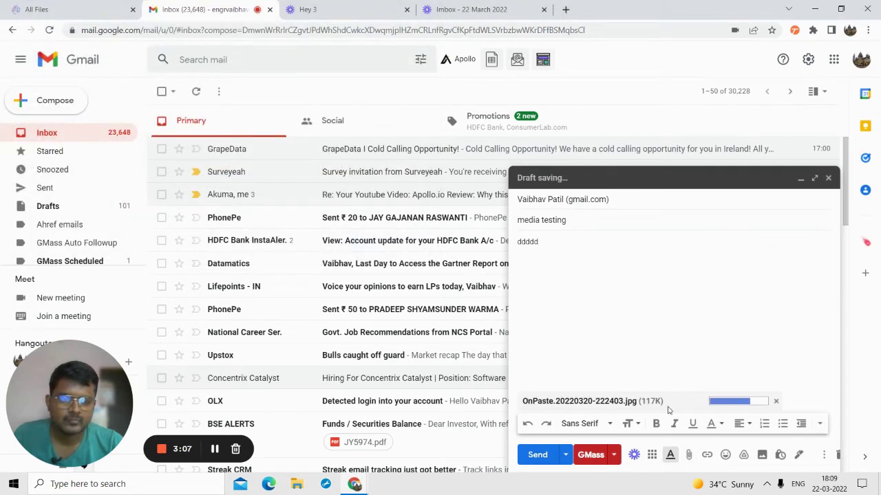
click(535, 455)
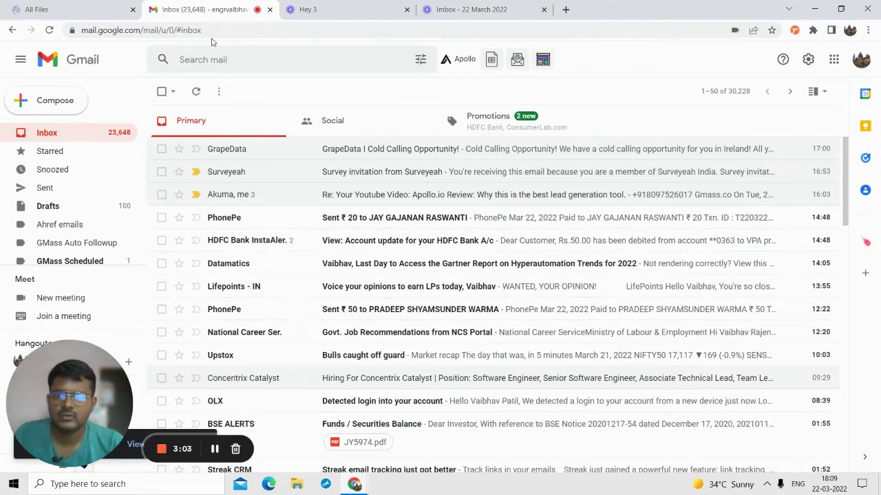
- Back in HEY, reload the Imbox and screen in the first-time sender of 'media testing'
click(2, 5)
click(126, 66)
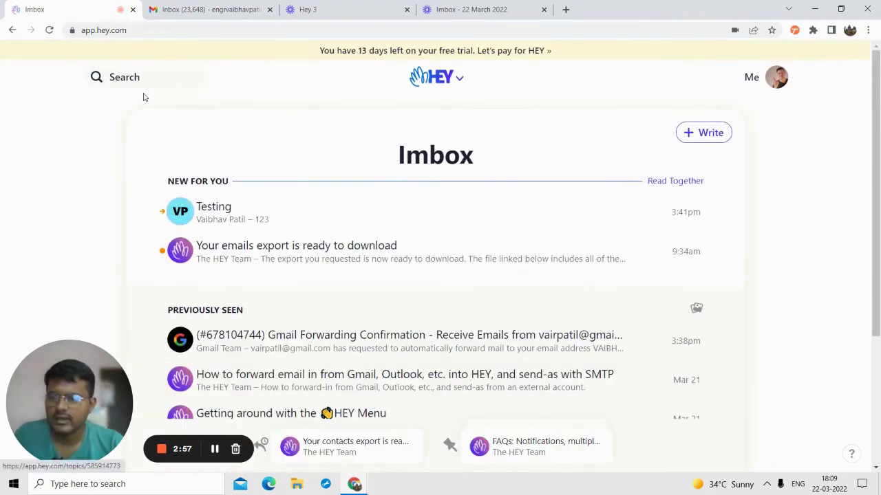
scroll(268, 173, down, 3)
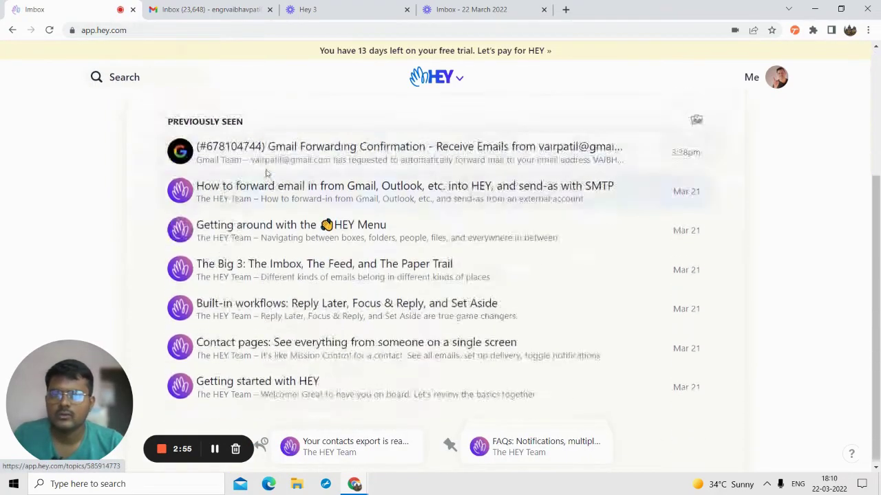
scroll(291, 157, up, 3)
scroll(260, 208, down, 3)
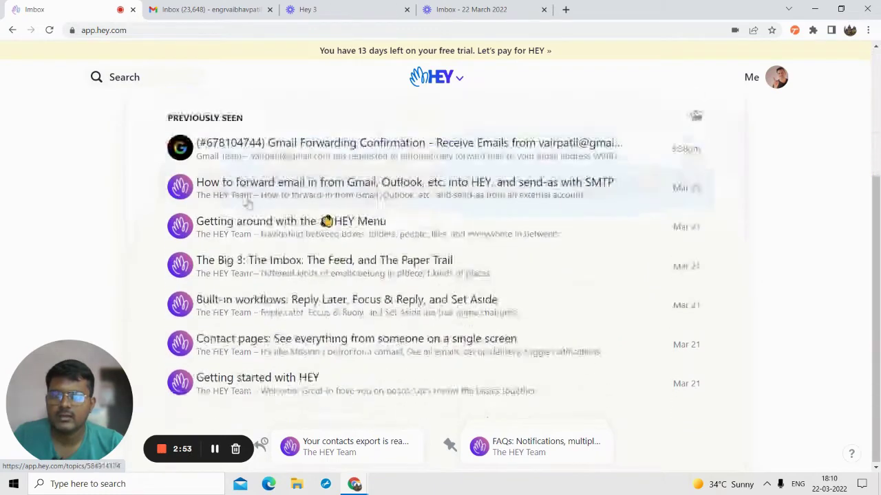
scroll(221, 200, up, 3)
click(49, 30)
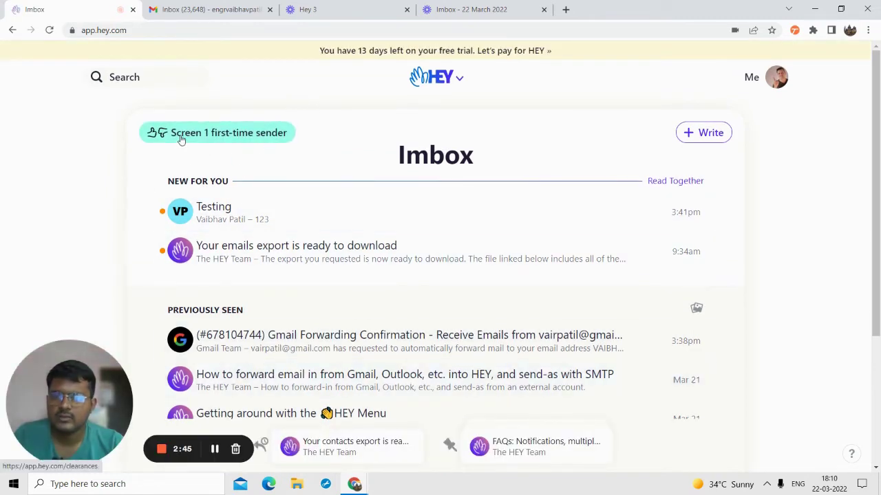
click(182, 136)
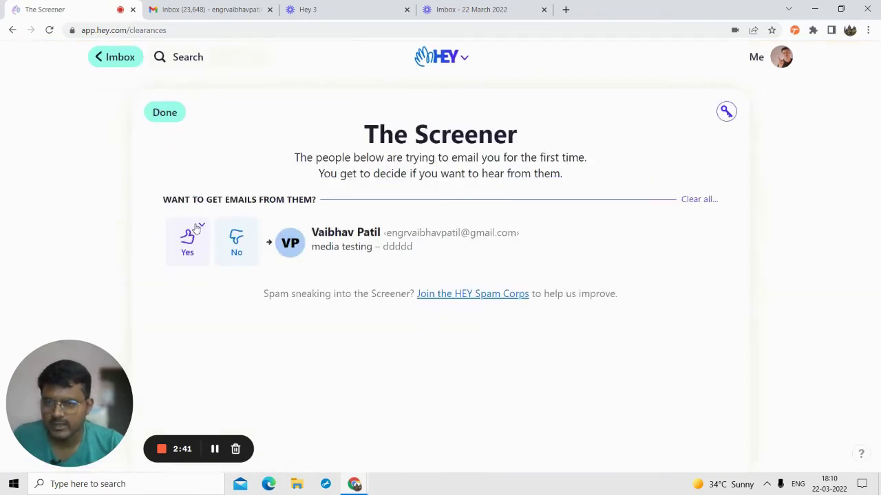
click(189, 236)
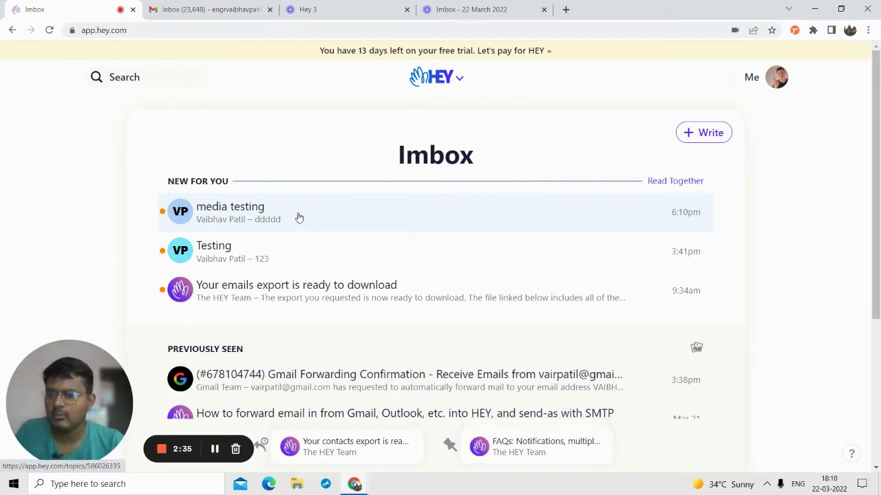
- Read the media testing email, then confirm OnPaste.20220320-222403.jpg is listed in All Files
click(258, 226)
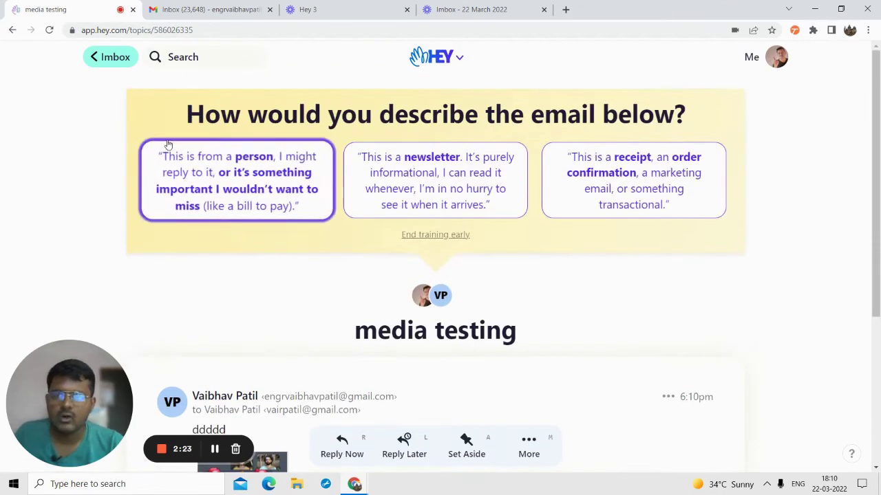
click(126, 60)
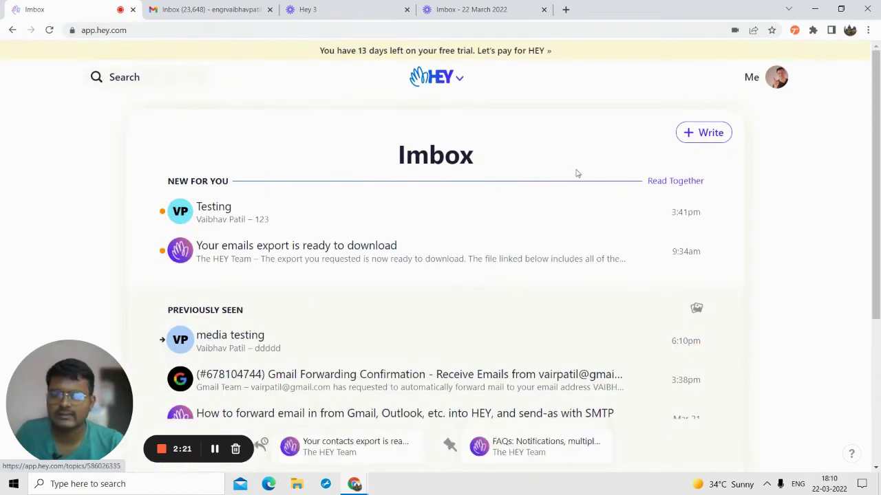
click(446, 80)
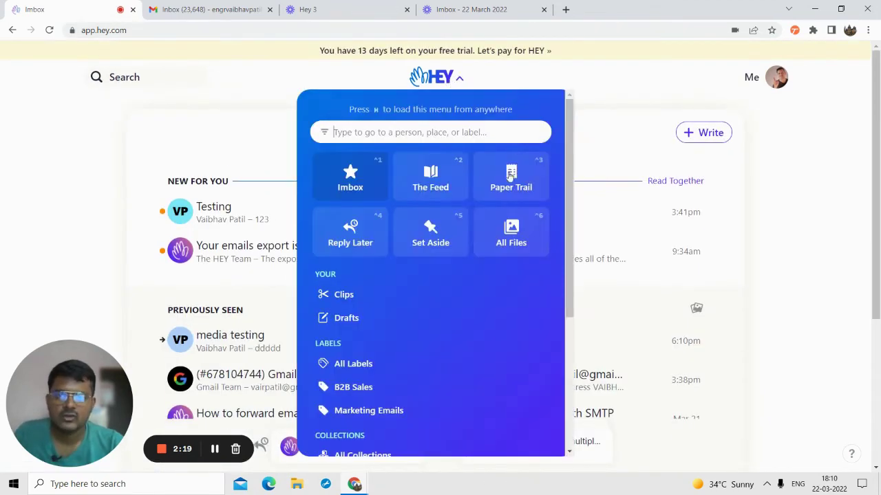
click(510, 231)
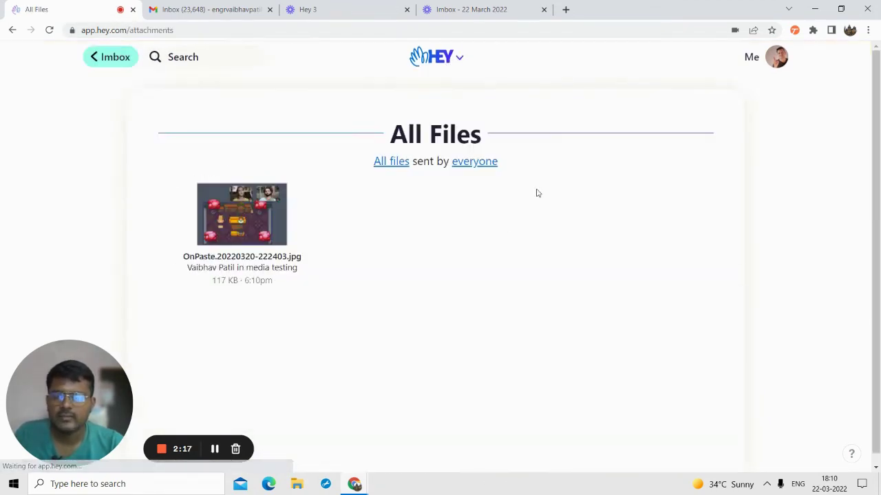
click(112, 62)
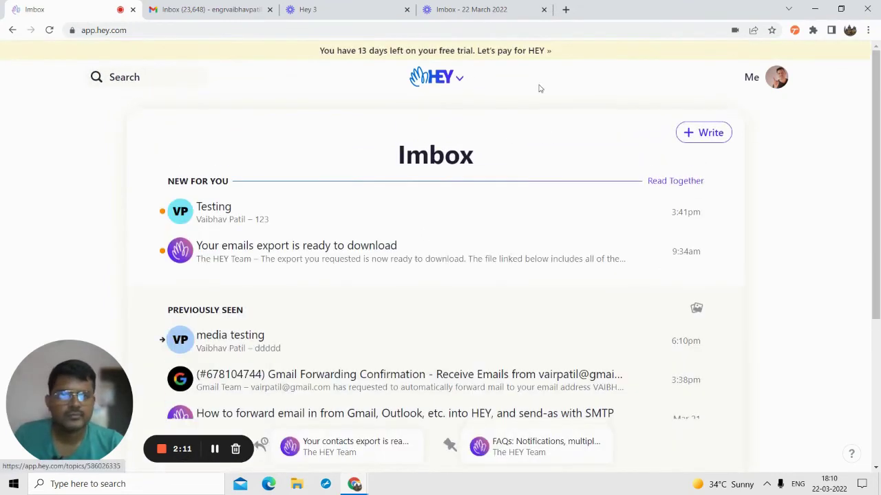
- Open the older Gmail Forwarding Confirmation email from the Imbox
click(431, 77)
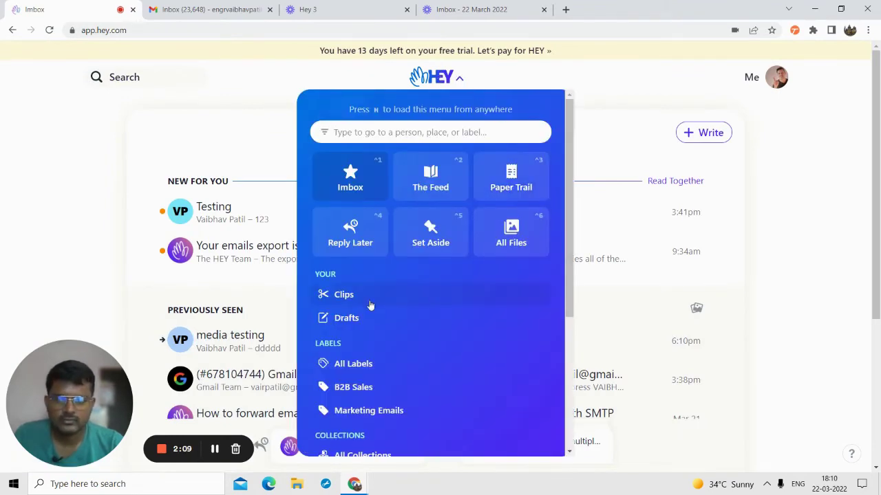
click(108, 215)
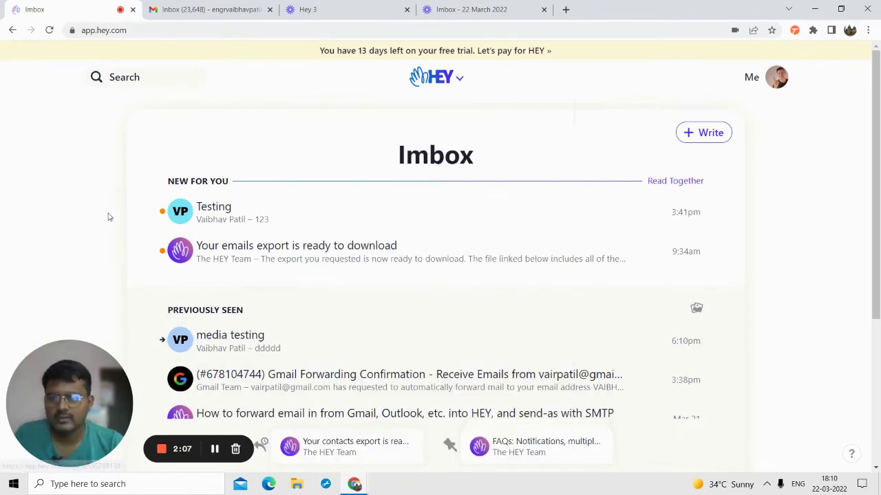
scroll(265, 275, down, 3)
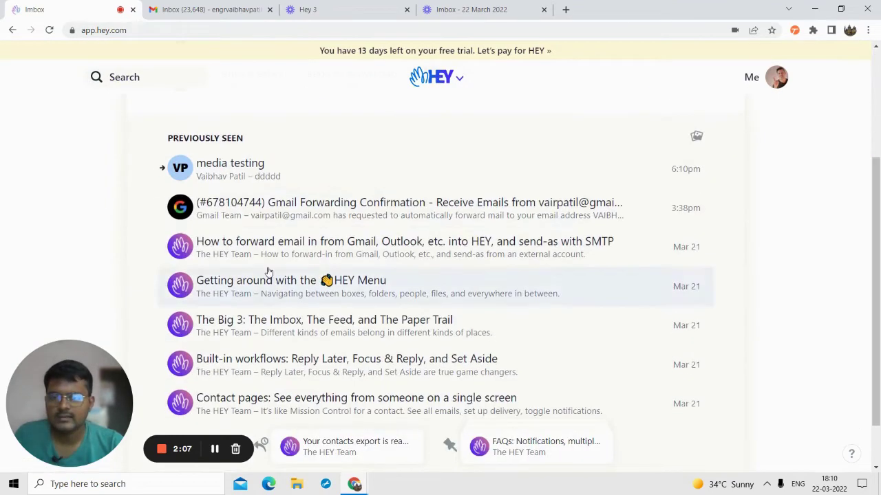
click(244, 220)
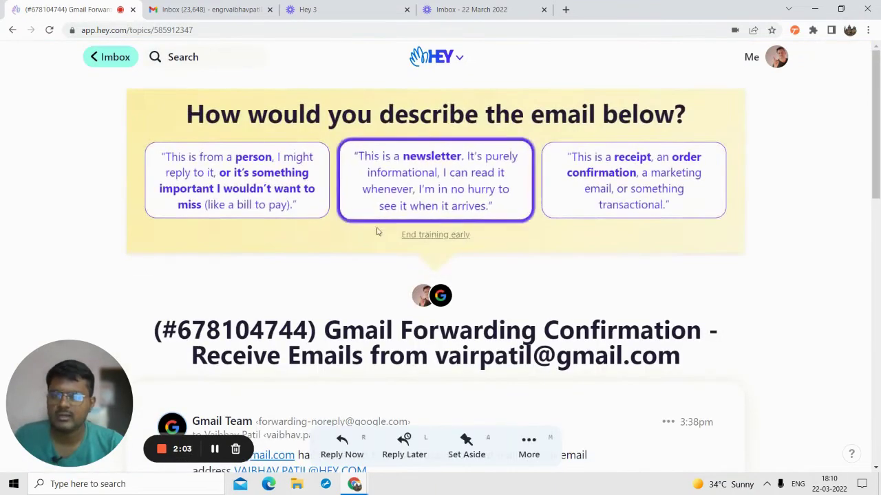
scroll(375, 237, down, 5)
scroll(337, 238, up, 1)
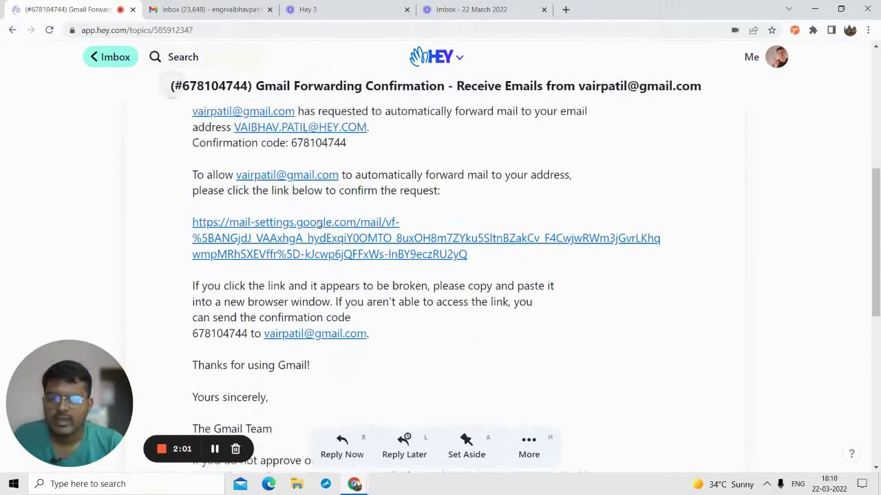
scroll(363, 251, down, 2)
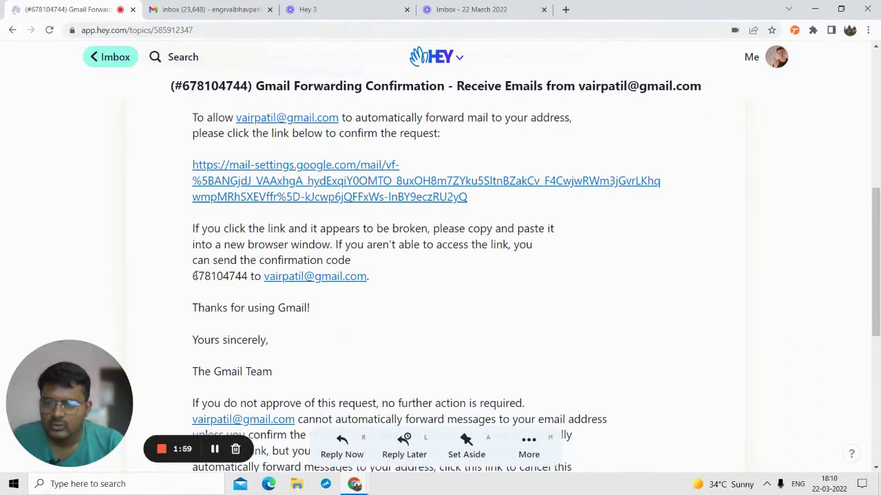
- Select the confirmation code in the message and save it as a clip
drag(194, 276, 231, 276)
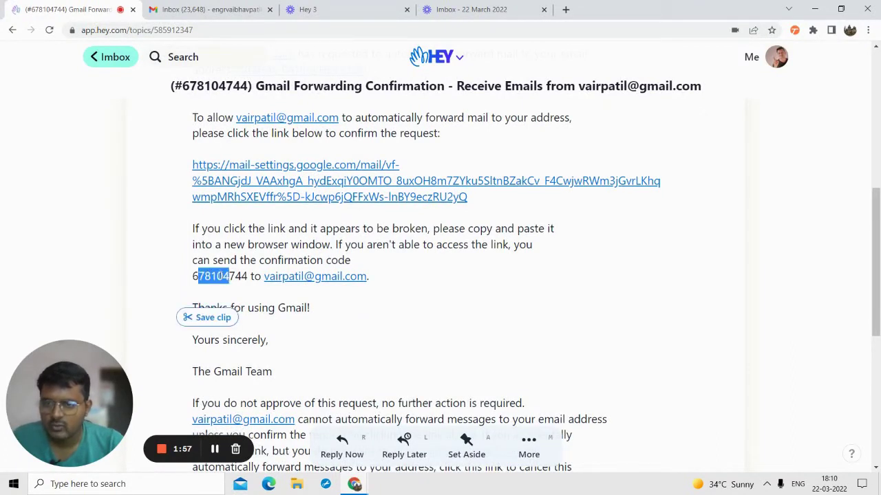
click(194, 271)
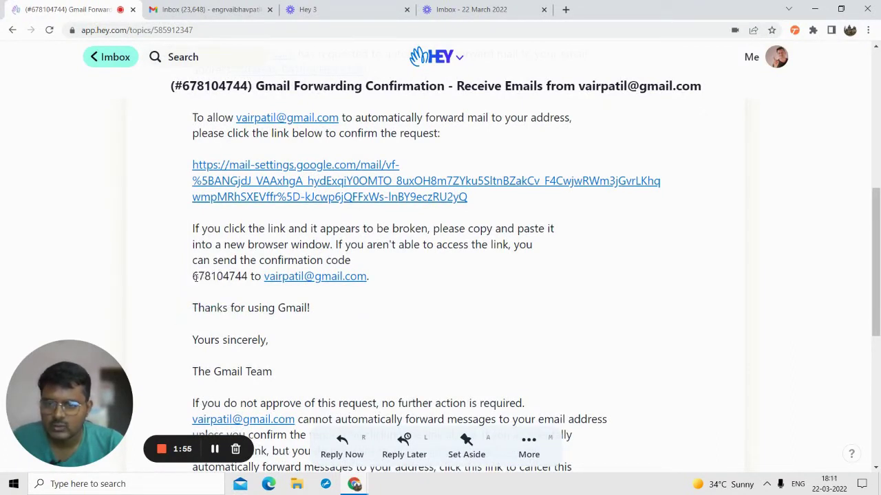
drag(195, 276, 247, 276)
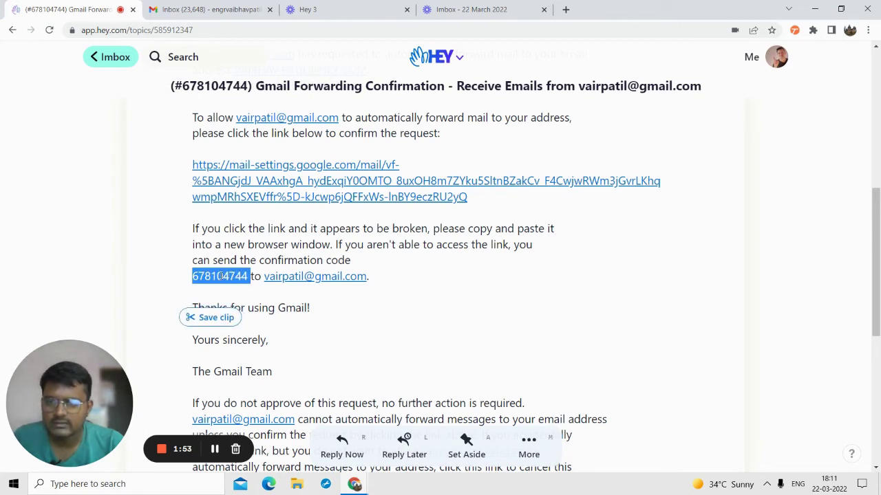
click(217, 322)
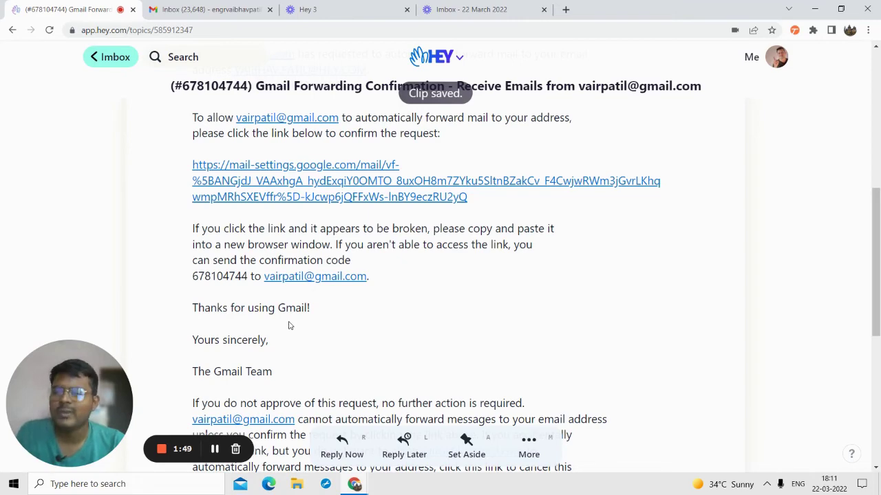
scroll(349, 257, up, 1)
scroll(334, 289, down, 1)
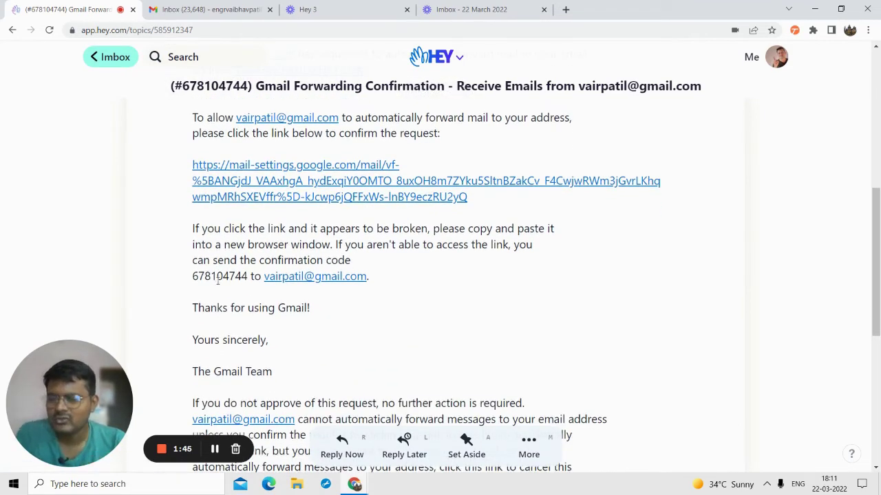
double_click(212, 275)
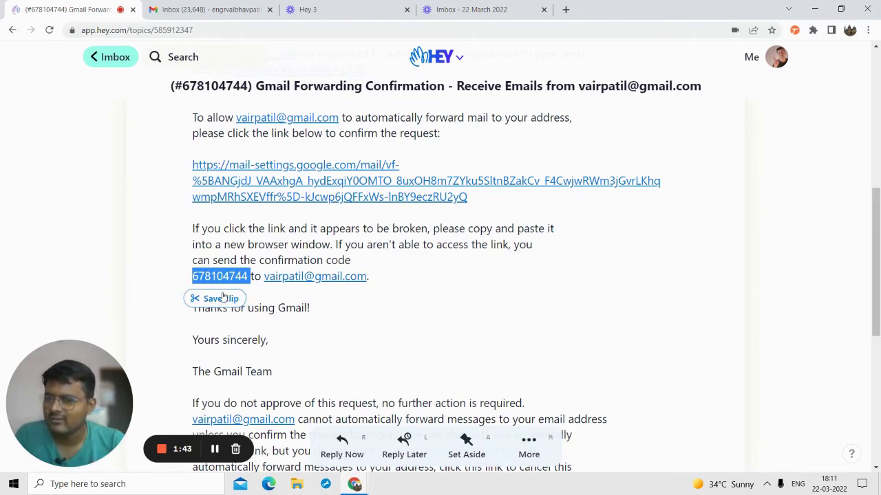
scroll(302, 242, up, 5)
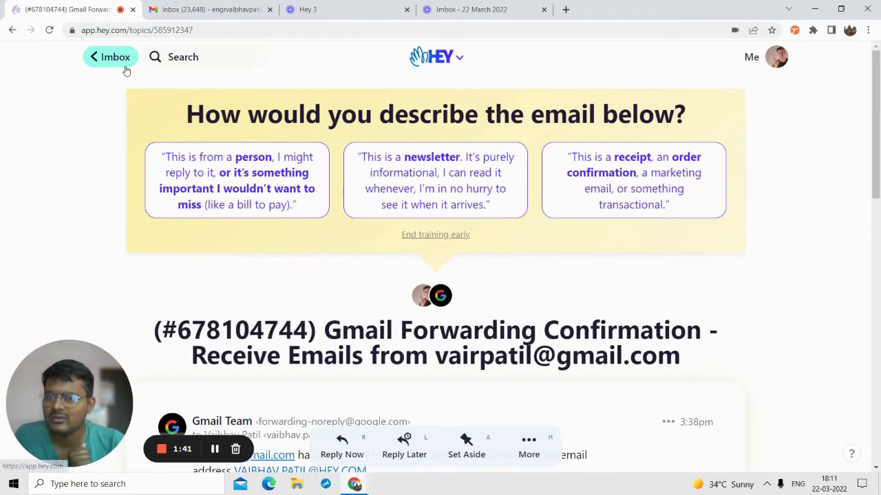
- View the Clips page listing the confirmation-code clip from the Gmail Team email
click(126, 69)
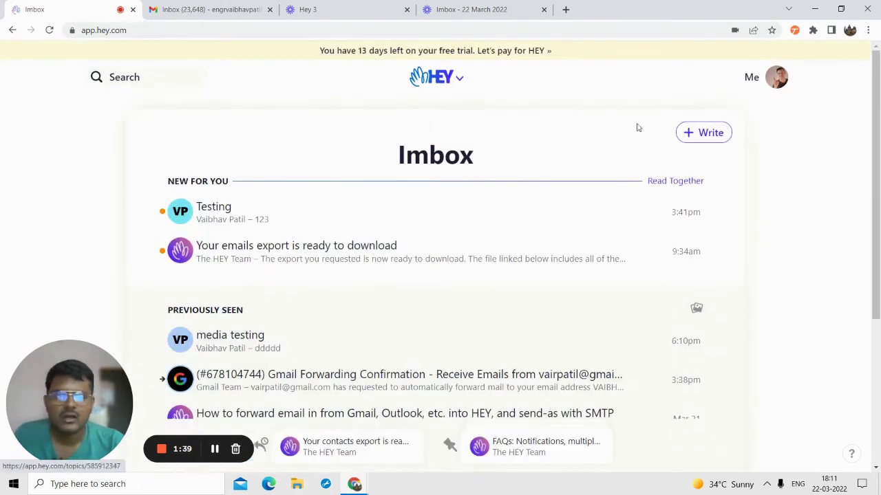
click(454, 81)
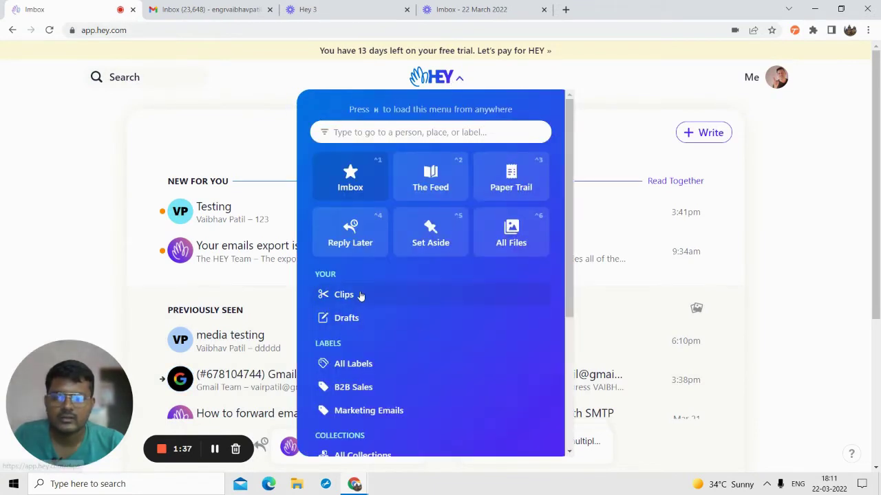
click(360, 294)
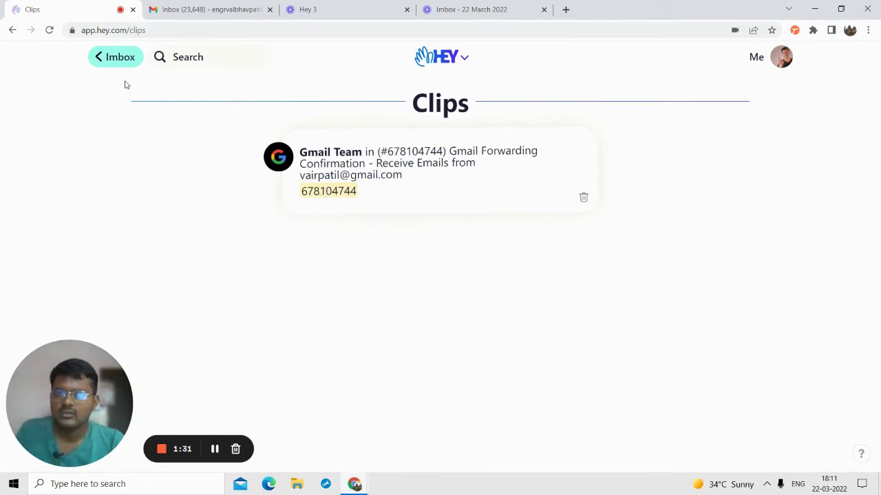
click(115, 58)
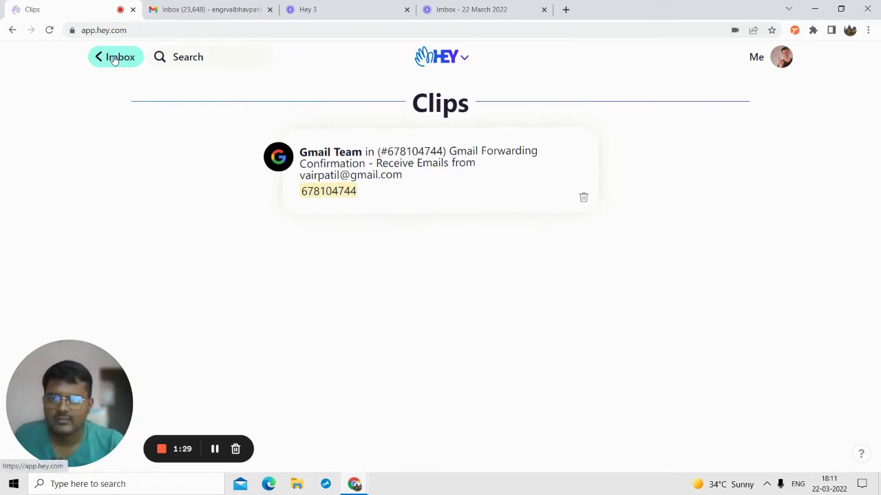
- Visit the B2B Sales label page, find it empty, and go back to the Imbox
click(447, 84)
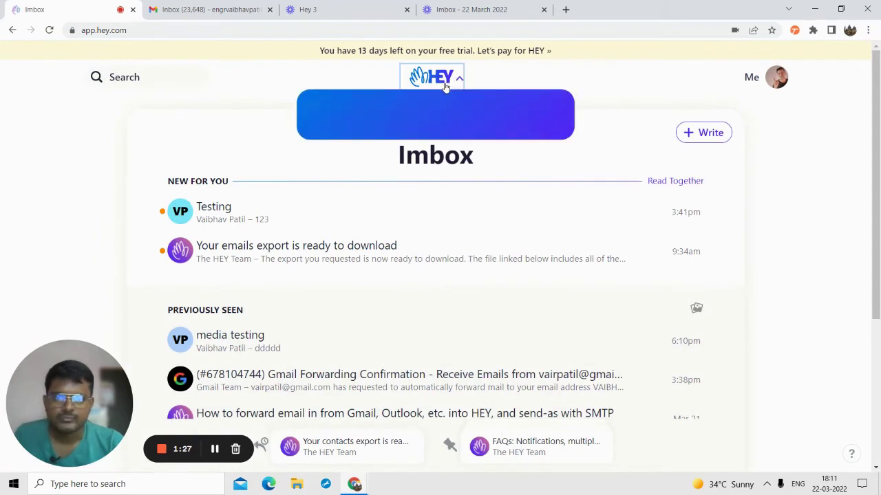
scroll(392, 277, down, 2)
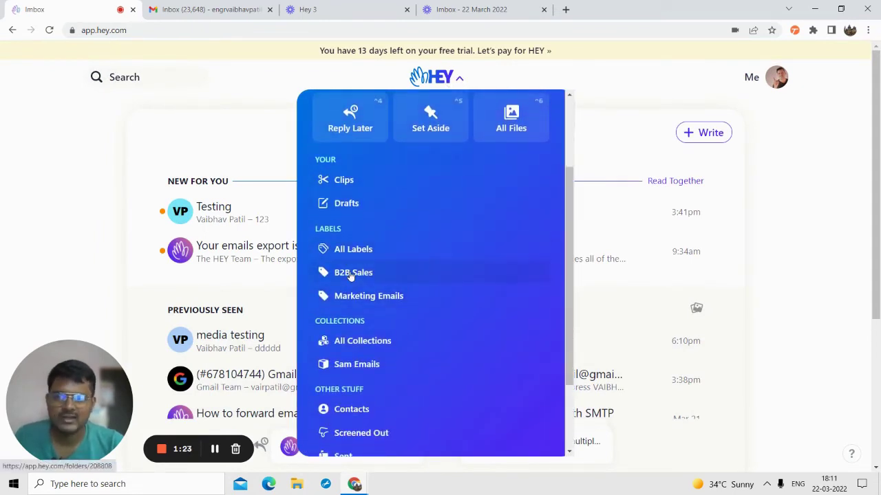
click(346, 273)
scroll(413, 246, down, 2)
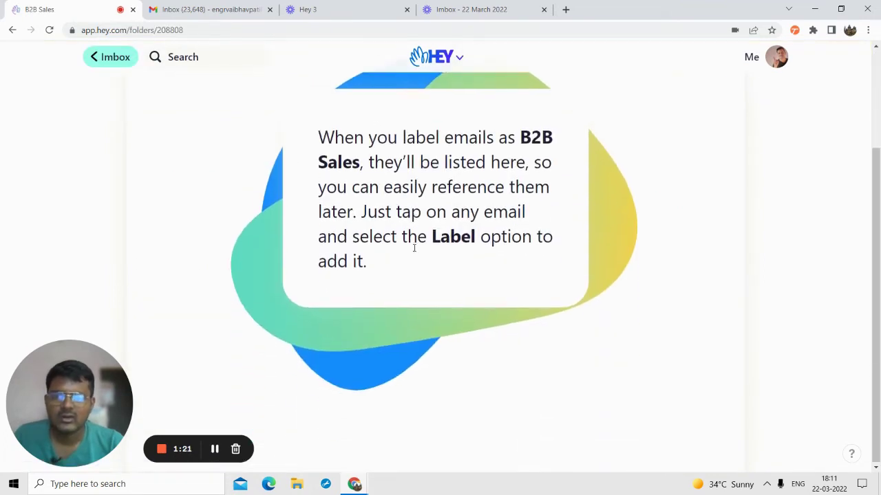
scroll(385, 251, up, 2)
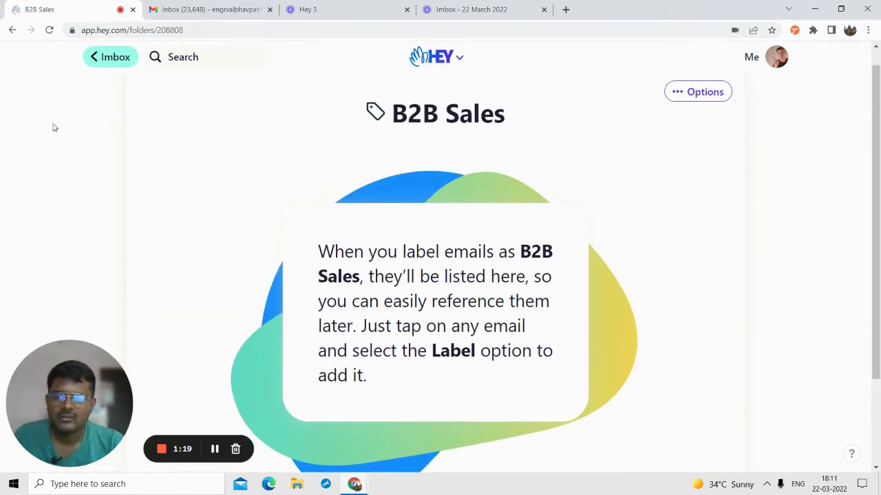
click(94, 63)
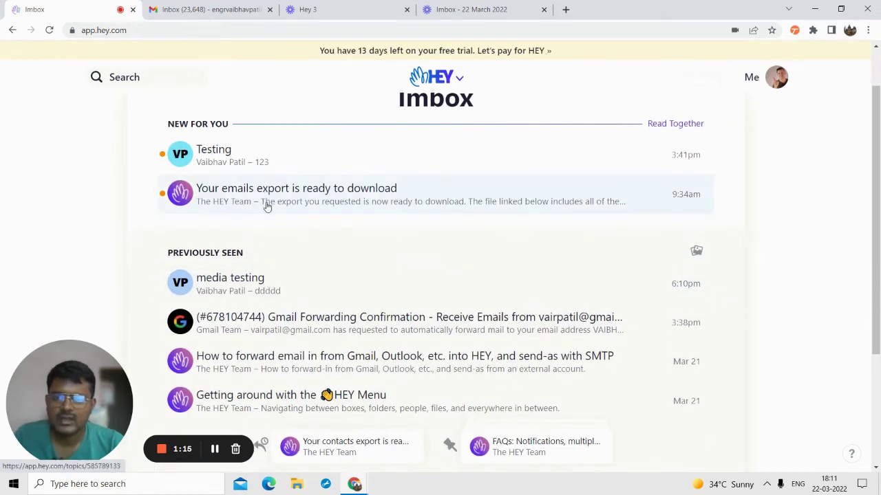
- Open the 'Your emails export is ready to download' email and choose Label from More actions
click(267, 203)
scroll(482, 261, down, 3)
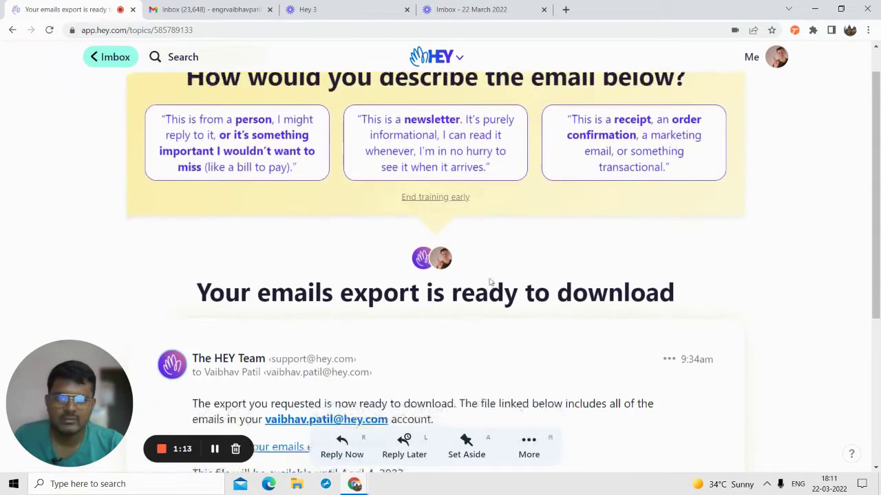
click(669, 170)
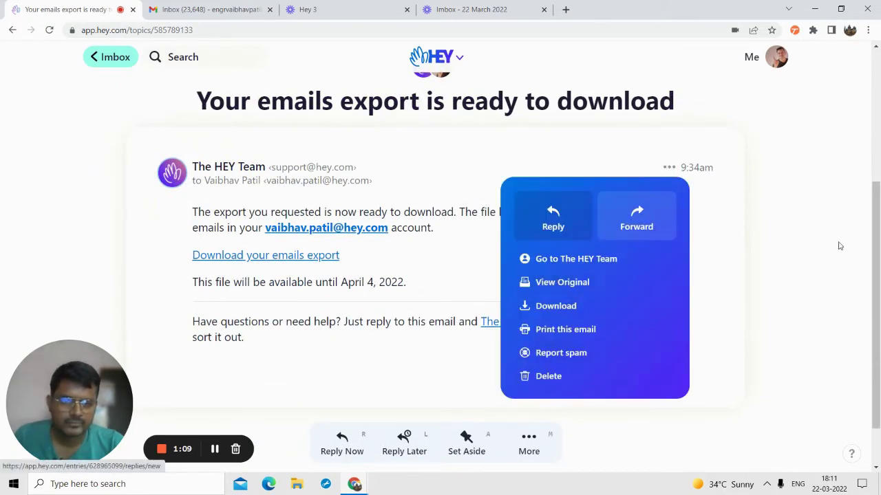
scroll(629, 283, down, 2)
click(541, 390)
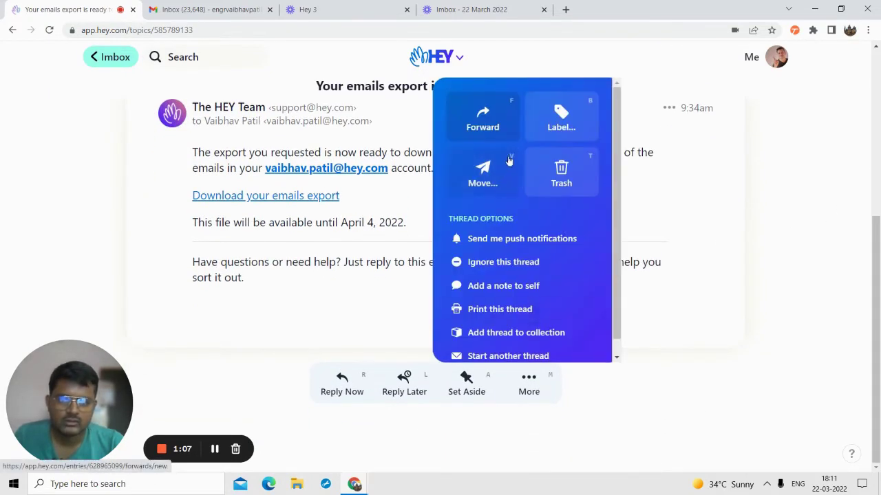
click(561, 130)
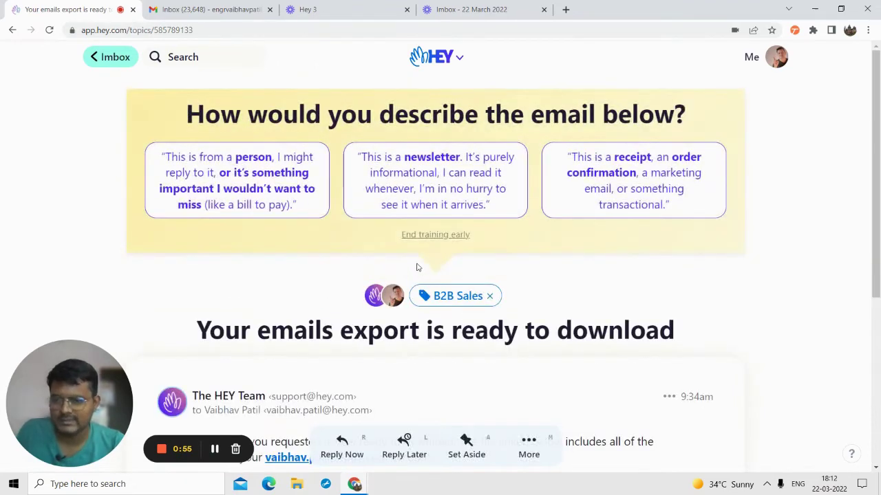
- Confirm the emails export message appears on the B2B Sales label page via All Labels
click(433, 57)
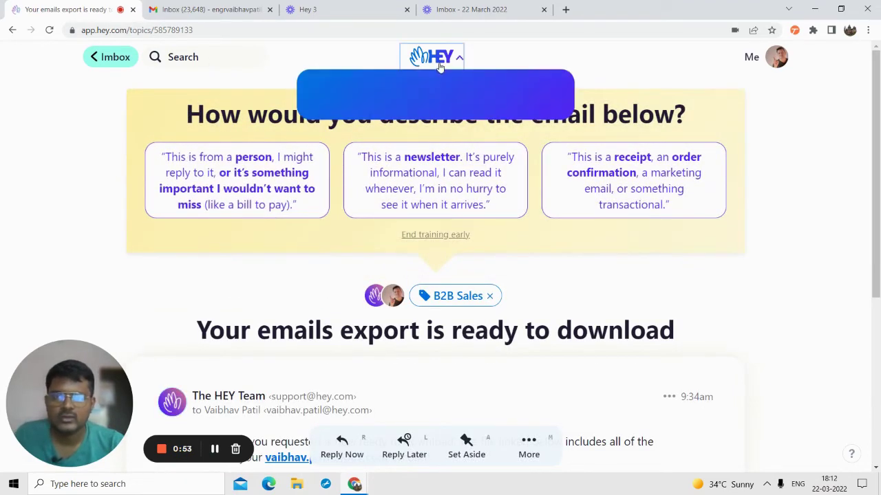
scroll(348, 316, down, 1)
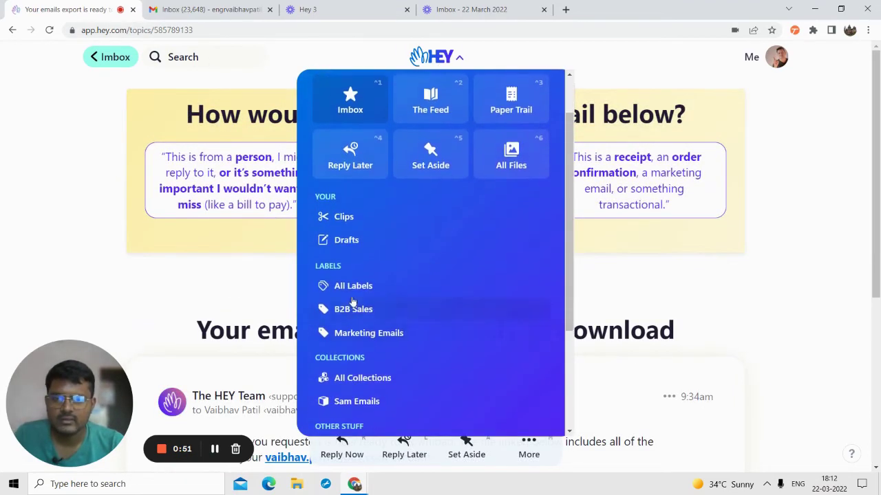
click(350, 286)
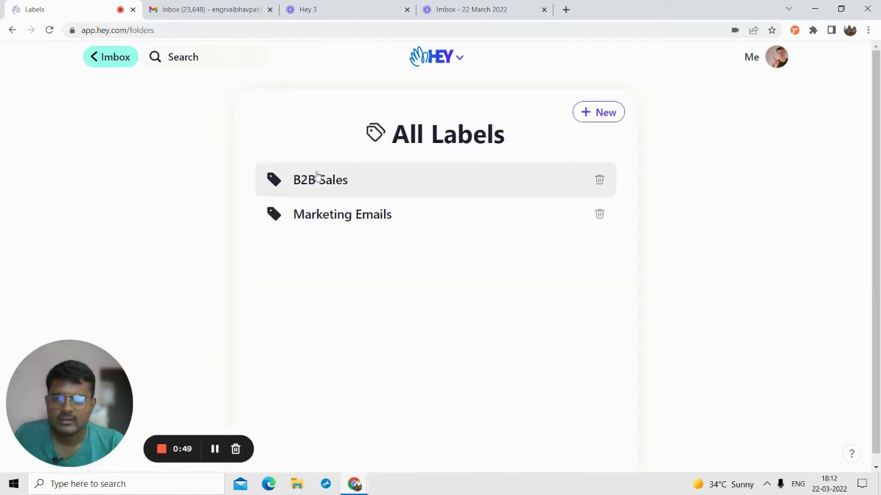
click(317, 176)
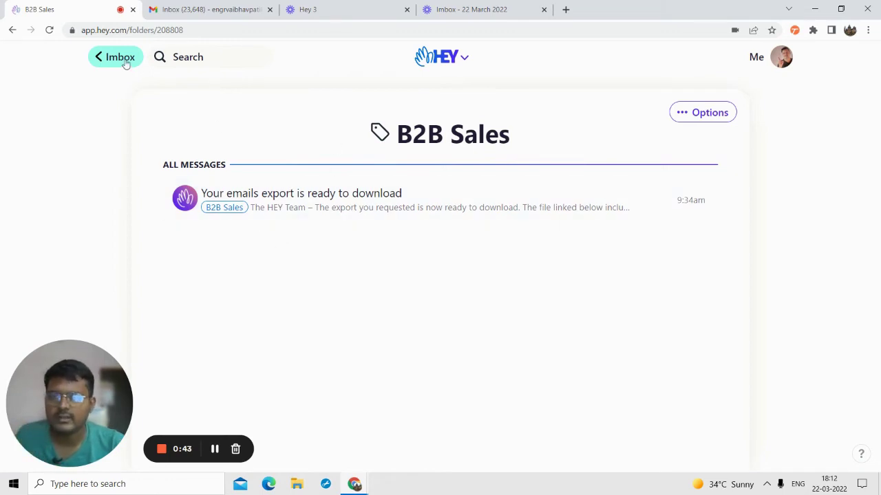
click(124, 61)
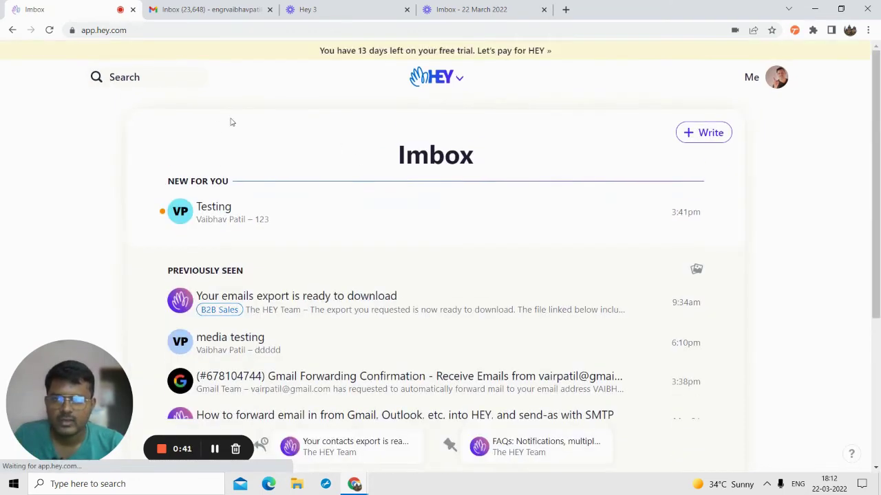
- Create a new collection for the account owner's emails beside Sam Emails
click(451, 78)
scroll(398, 319, down, 3)
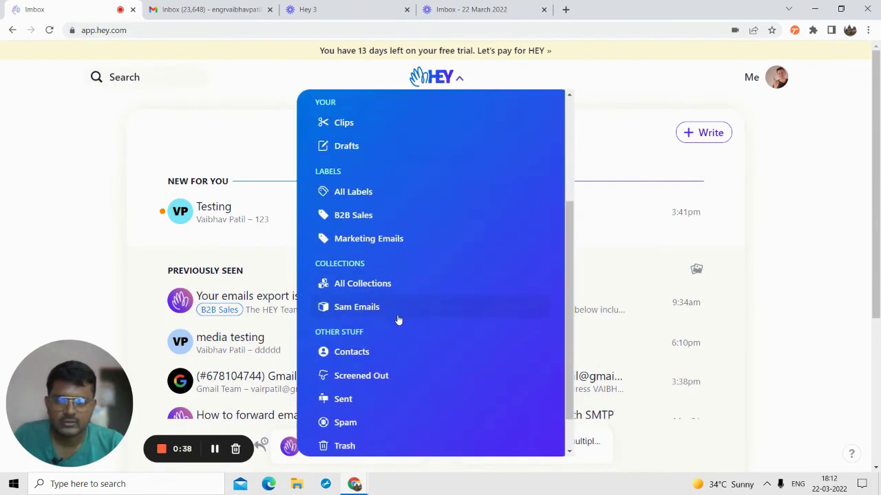
click(356, 283)
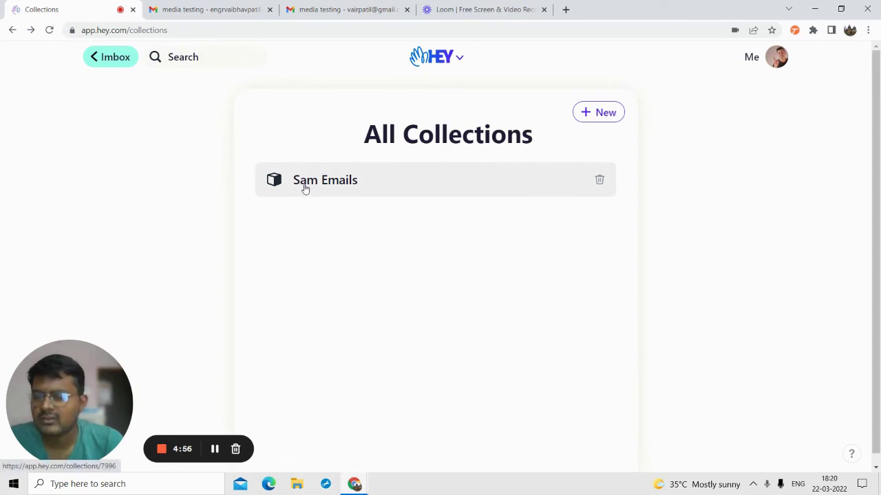
click(597, 115)
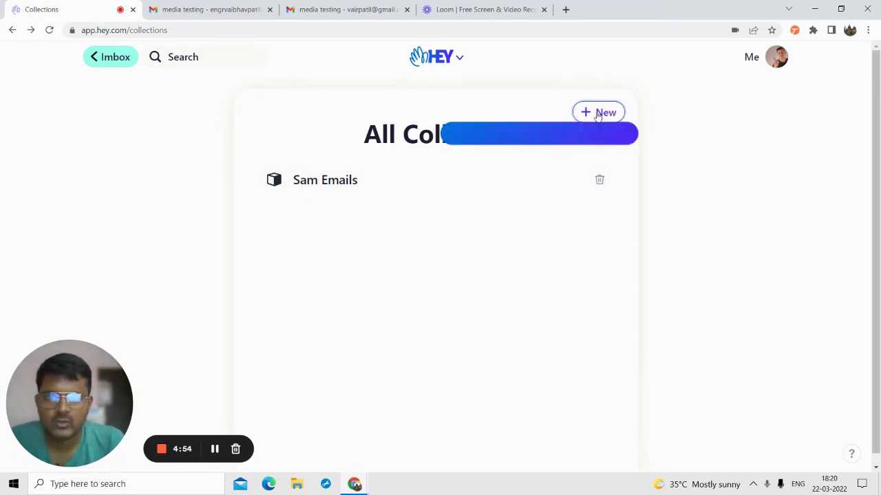
key(Return)
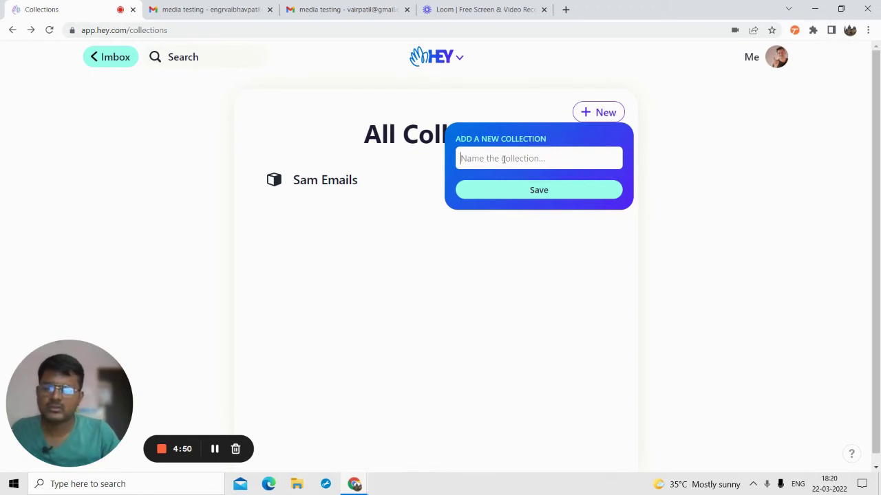
text(Vaibhav Emails)
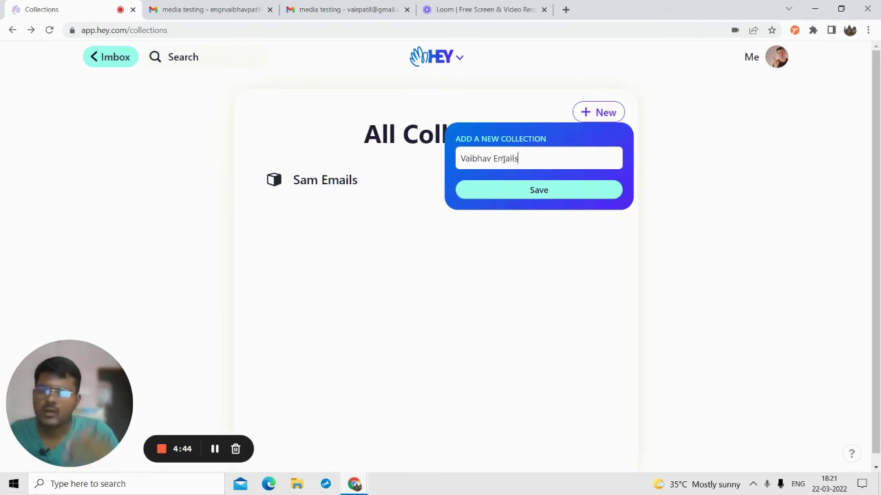
click(521, 198)
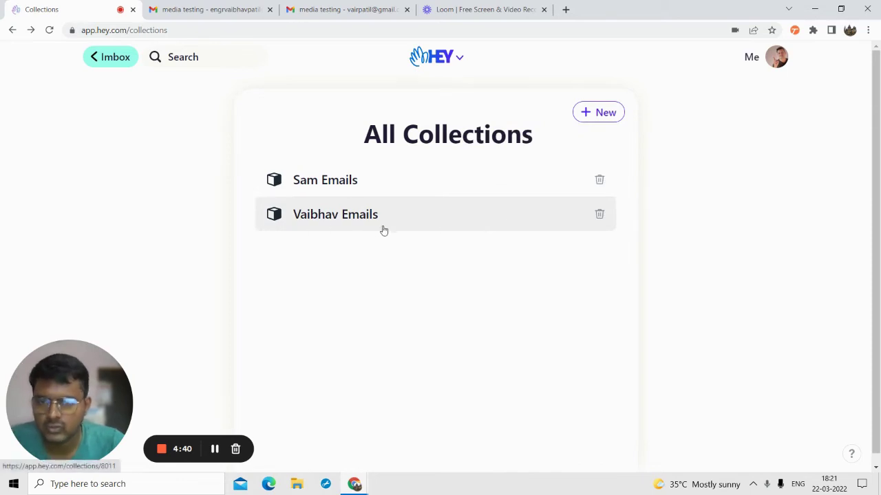
- Open the new collection, confirm it is empty, and go back to the Imbox
click(342, 215)
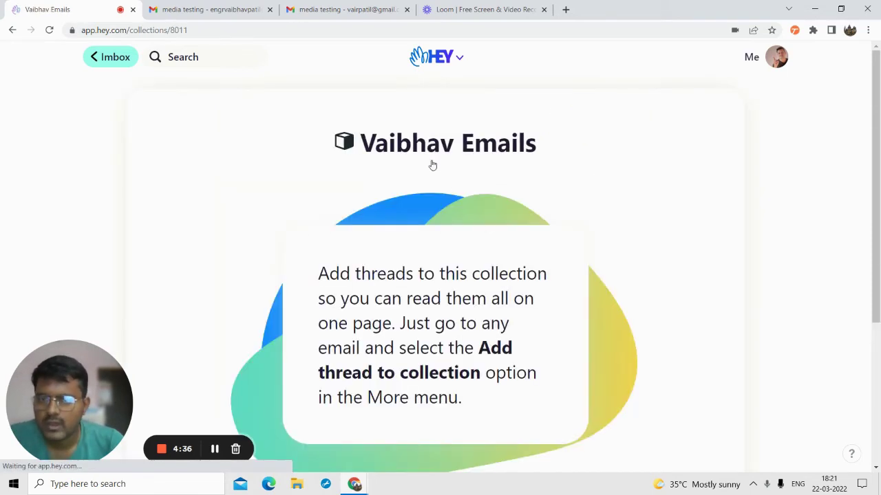
scroll(440, 230, down, 1)
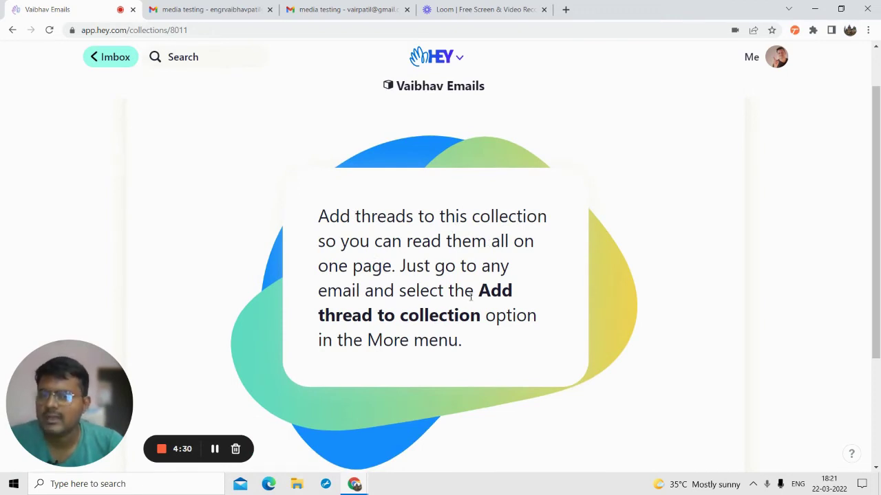
scroll(209, 80, up, 1)
click(112, 59)
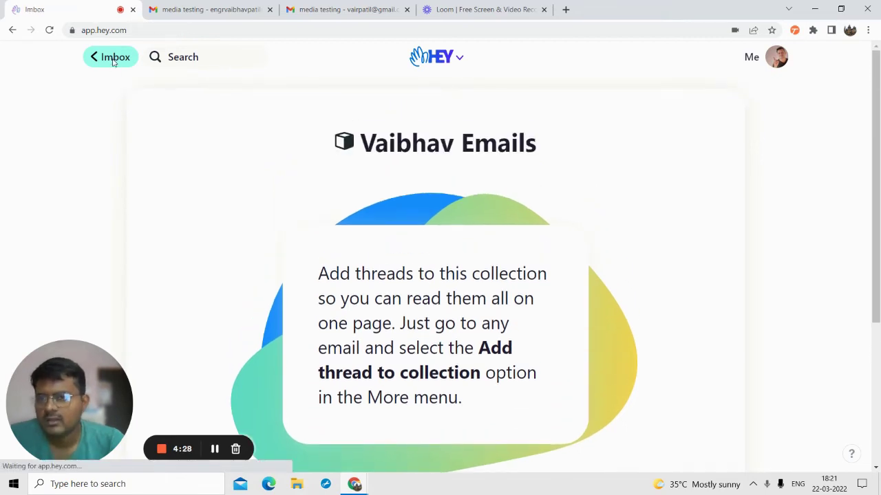
scroll(282, 262, down, 2)
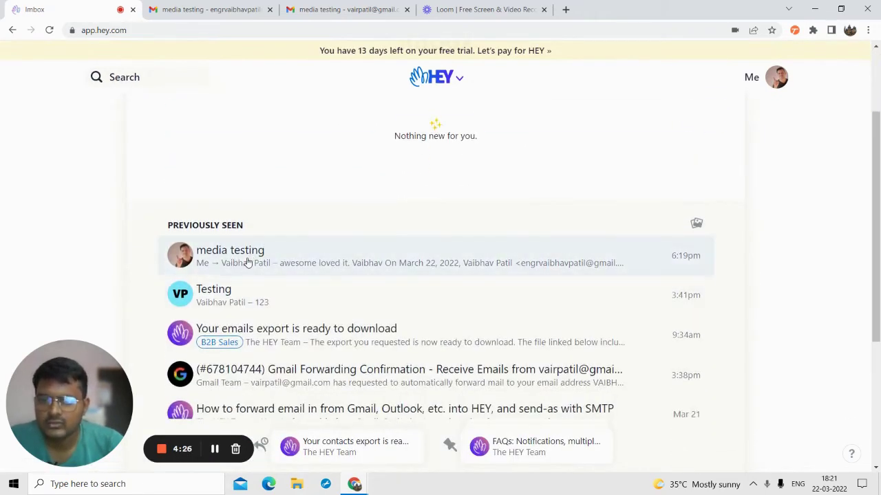
- Open the media testing thread and expand the earlier ddddd email to see its attachment
click(315, 252)
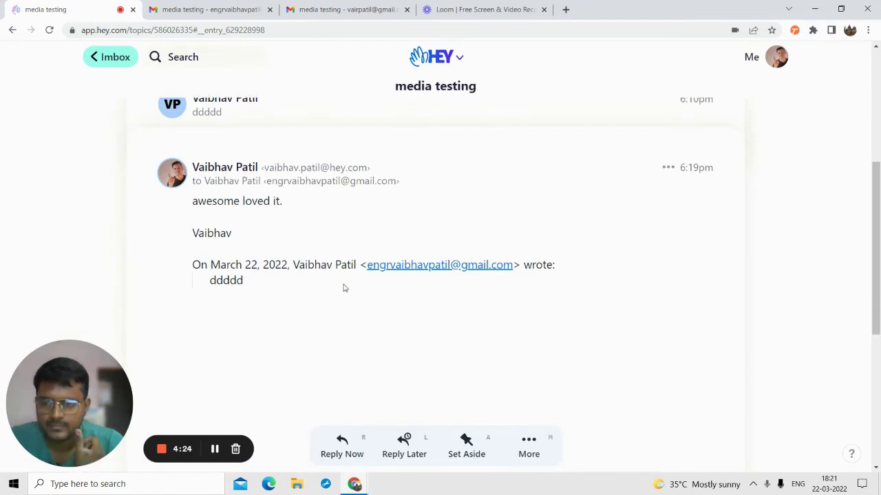
scroll(267, 197, up, 2)
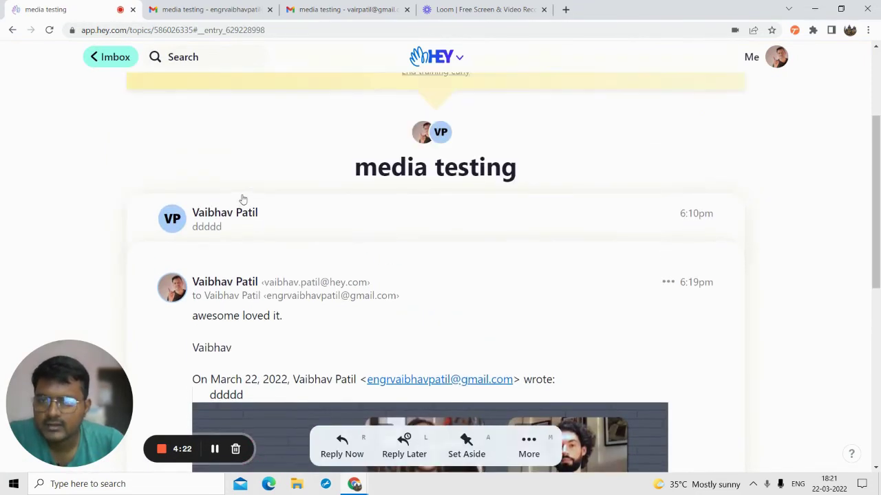
click(240, 207)
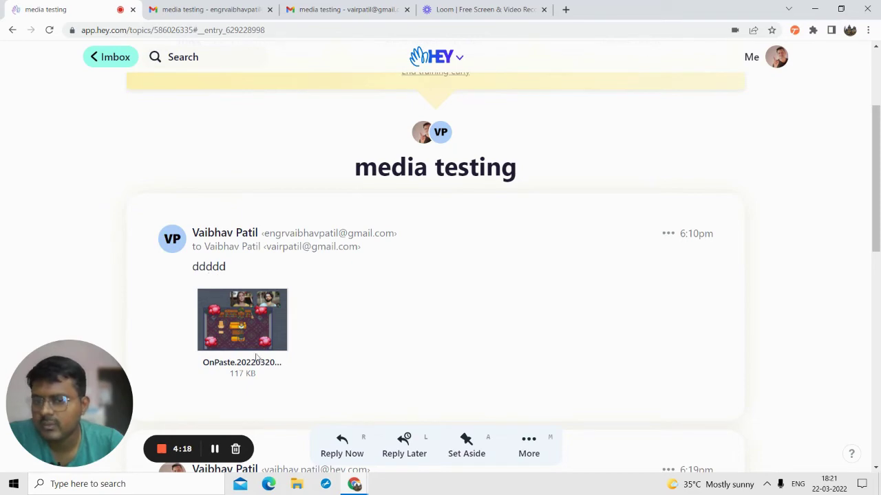
scroll(256, 357, down, 4)
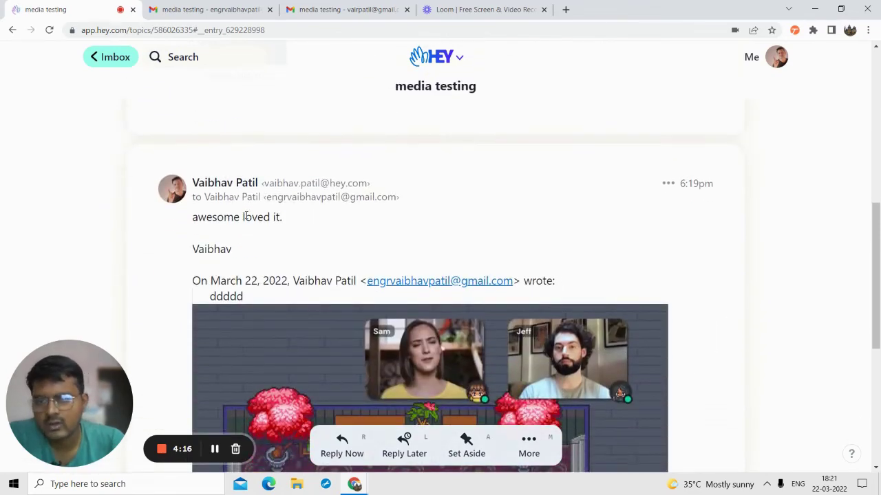
scroll(310, 237, down, 5)
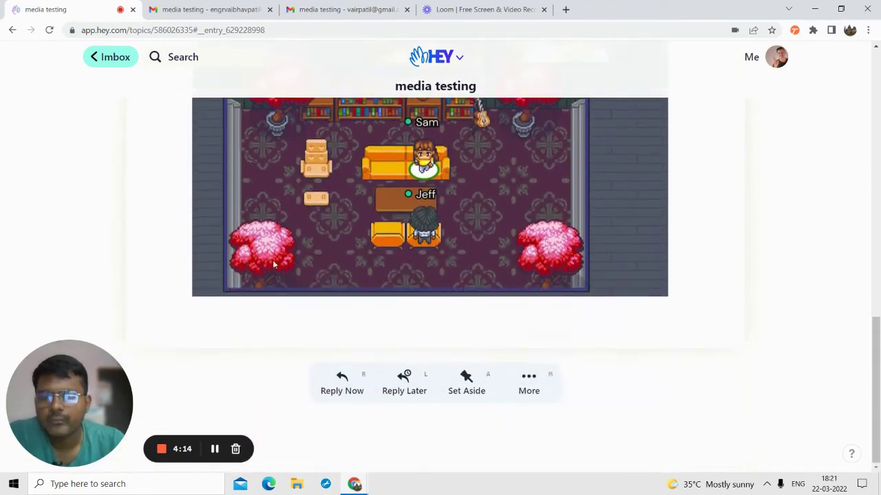
scroll(435, 242, up, 4)
scroll(344, 220, up, 3)
scroll(346, 250, down, 5)
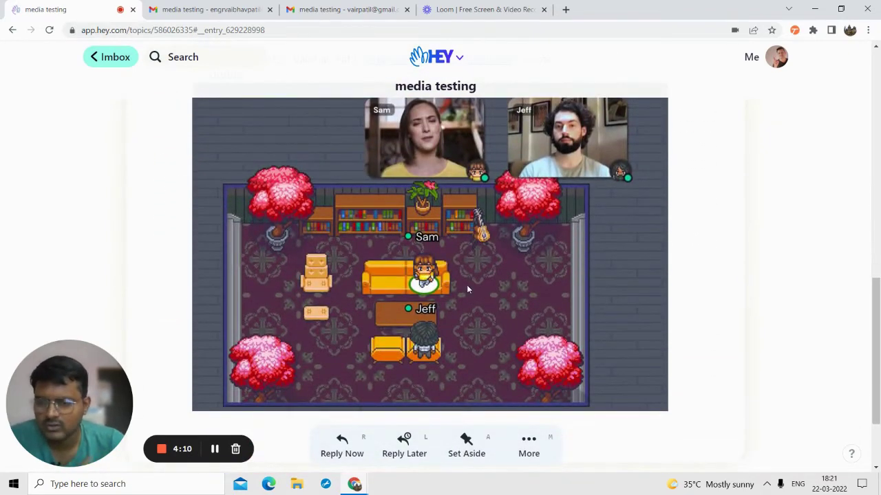
scroll(481, 303, down, 2)
scroll(543, 377, up, 1)
scroll(543, 377, up, 4)
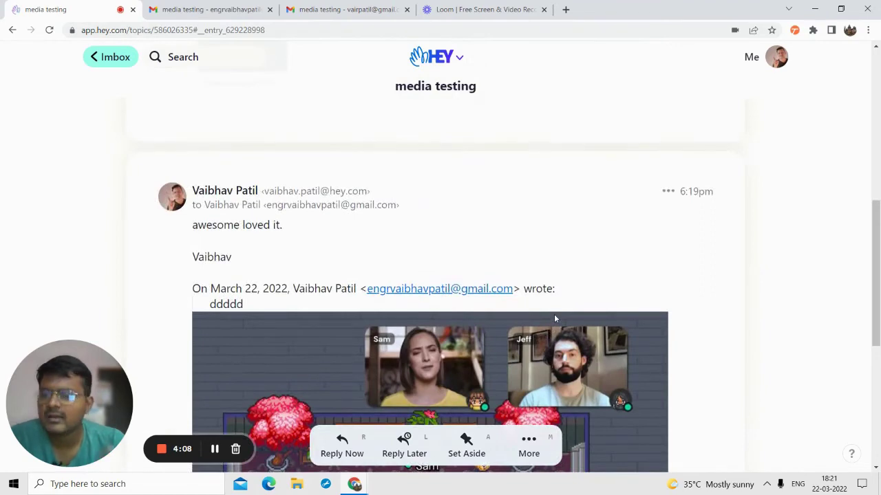
scroll(554, 317, down, 5)
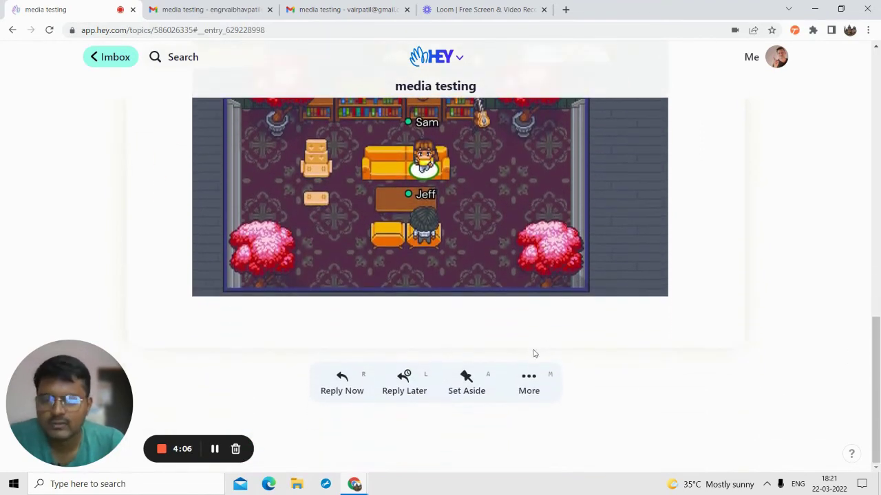
- Add the media testing thread to the sender's collection
click(528, 374)
scroll(493, 313, down, 1)
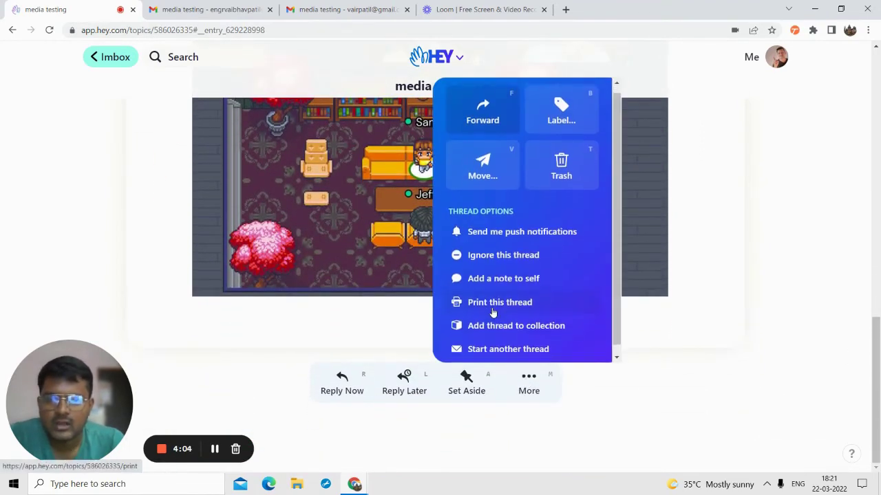
scroll(493, 313, down, 1)
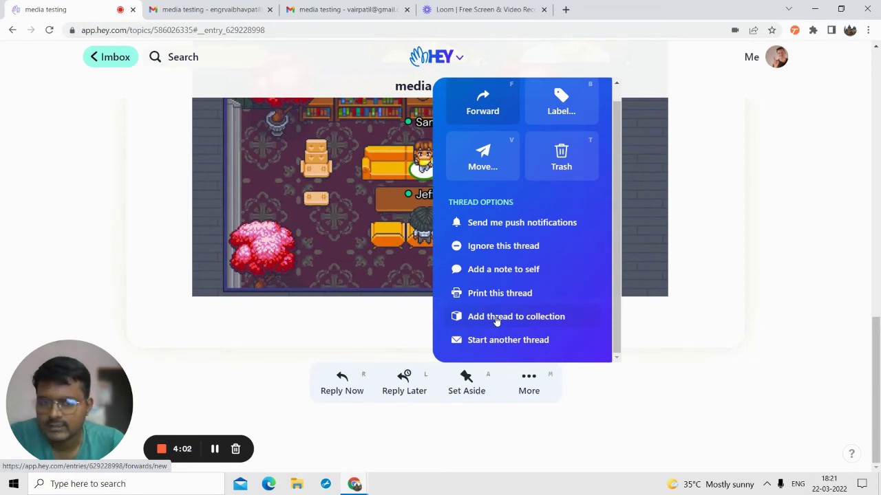
click(501, 320)
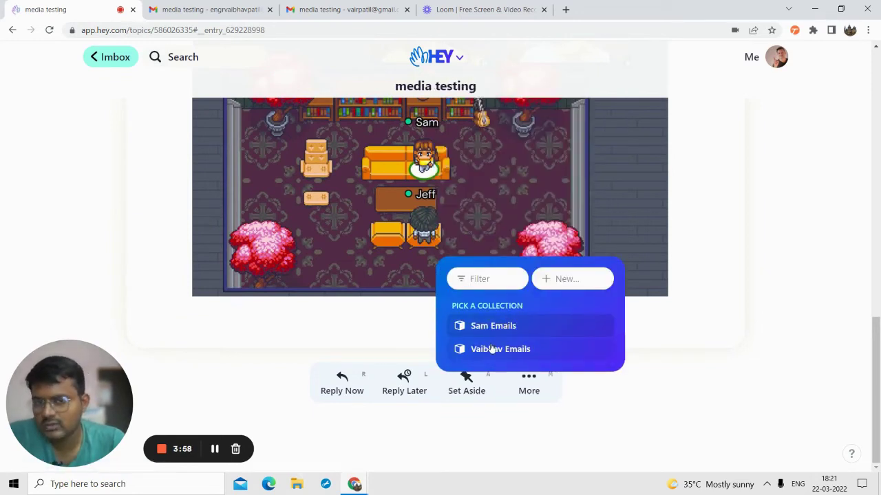
click(490, 349)
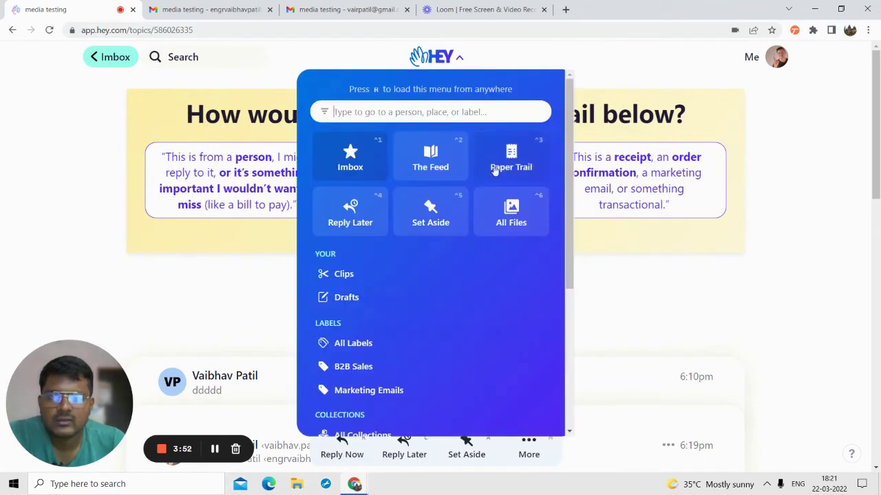
- Review the sender's collection: the media testing thread (2 emails), OnPaste image, and latest activity
scroll(427, 329, down, 2)
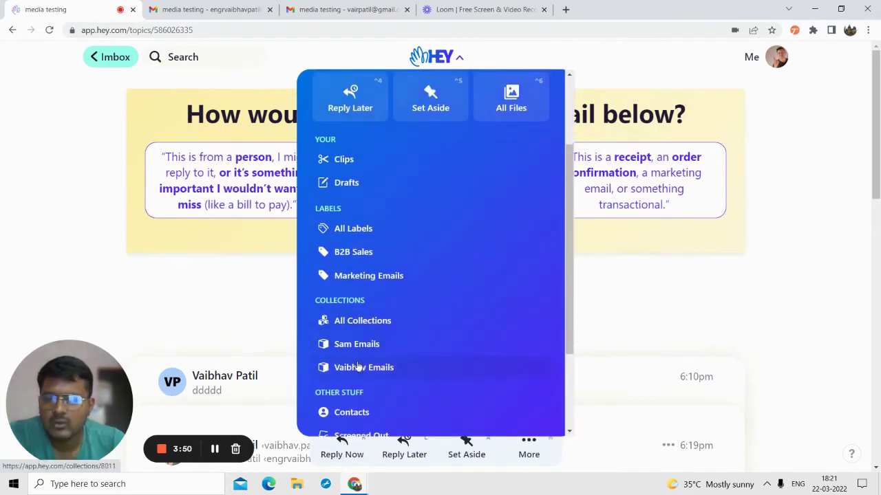
click(366, 367)
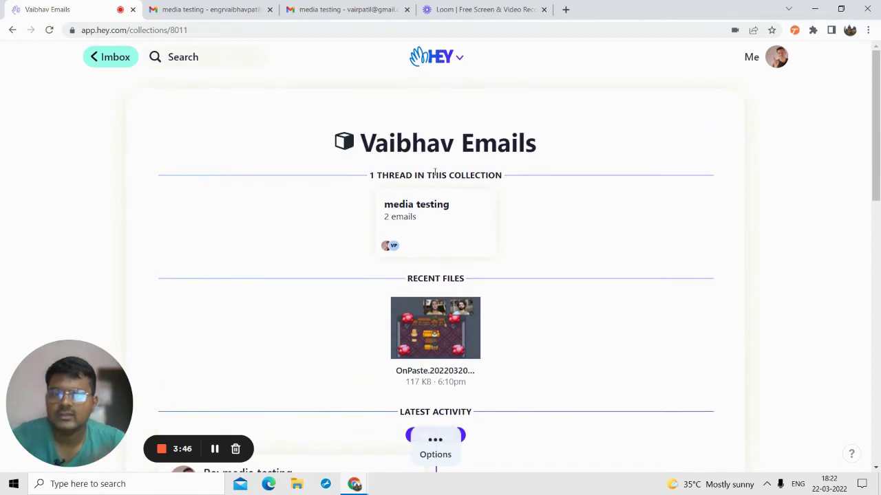
scroll(438, 216, down, 4)
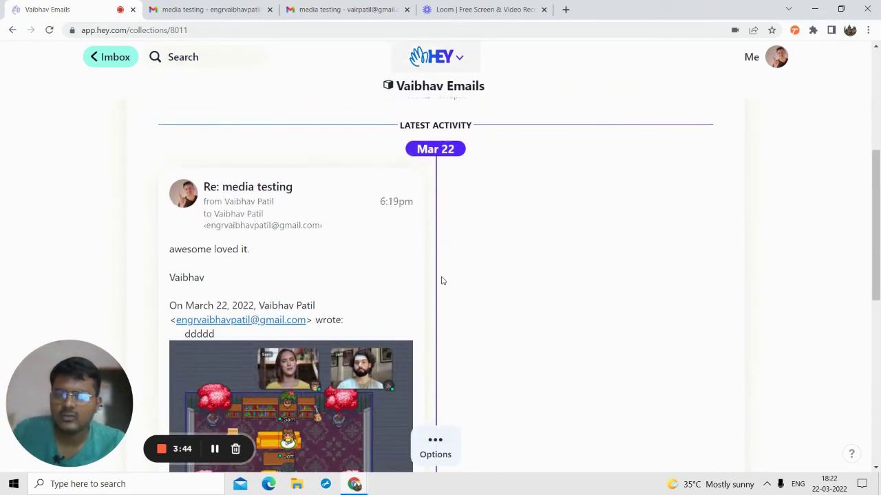
scroll(440, 278, down, 2)
scroll(442, 280, up, 1)
scroll(442, 281, up, 2)
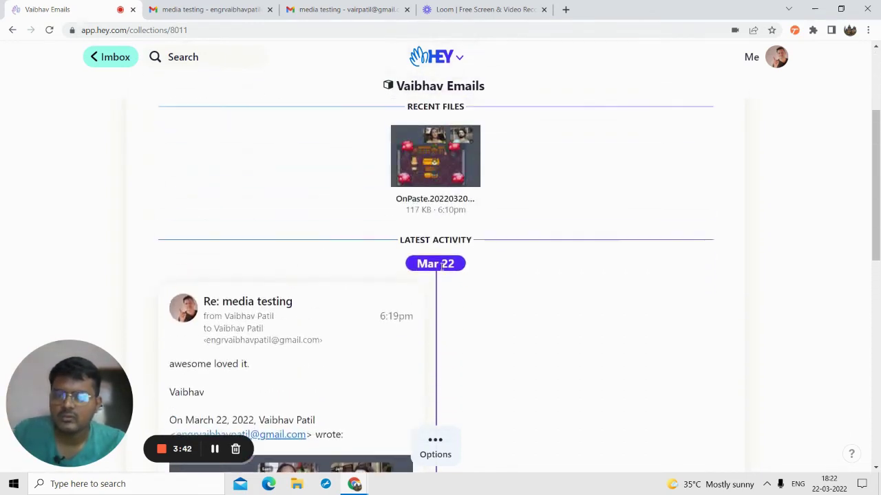
scroll(413, 268, down, 3)
scroll(347, 253, up, 1)
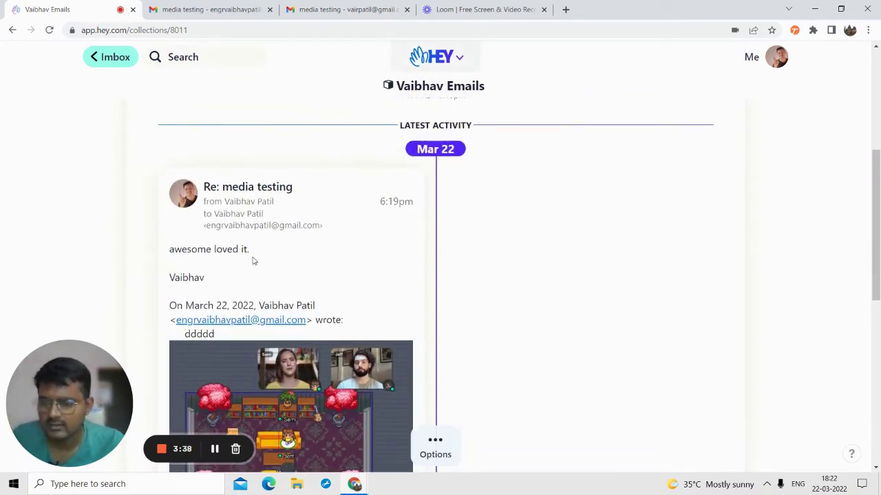
scroll(376, 246, up, 4)
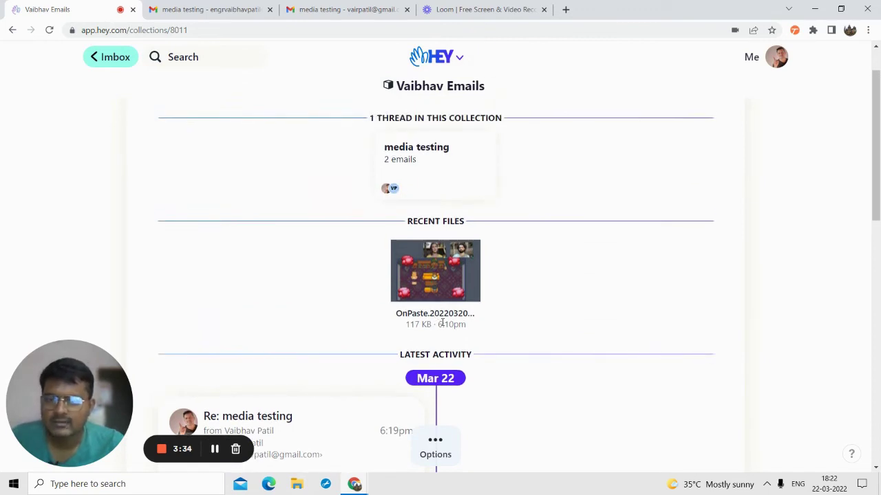
mouse_move(444, 323)
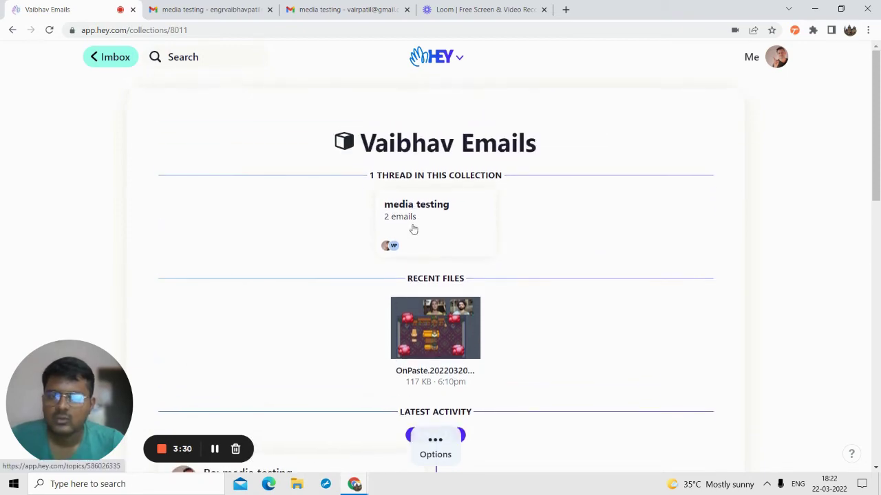
scroll(412, 228, down, 6)
scroll(409, 241, down, 4)
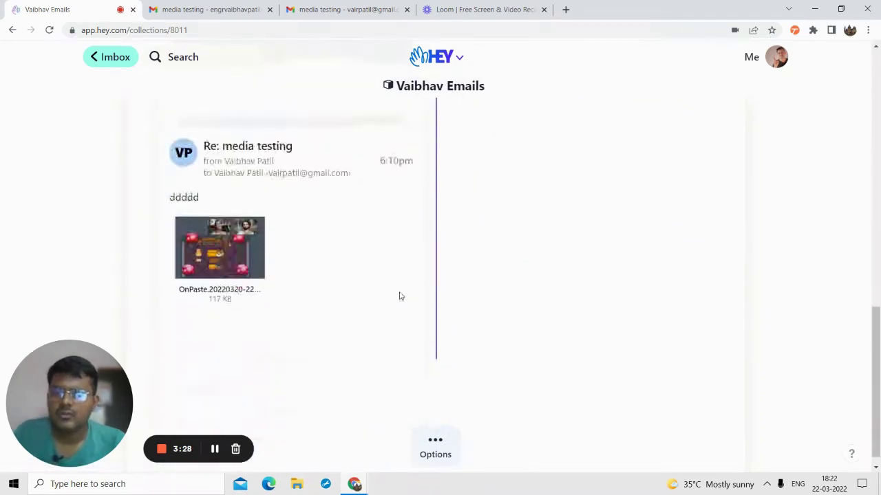
- Add an empty private note to the collection's Latest Activity from its Options menu
click(434, 439)
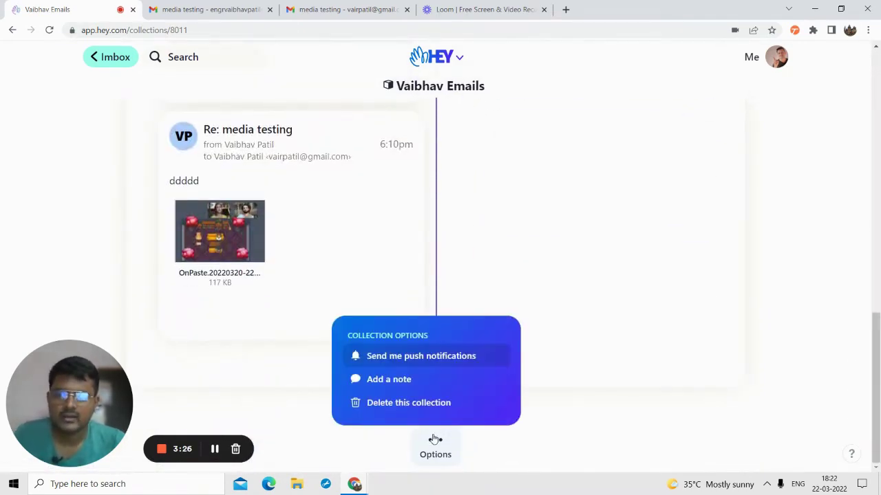
click(402, 381)
scroll(247, 238, up, 1)
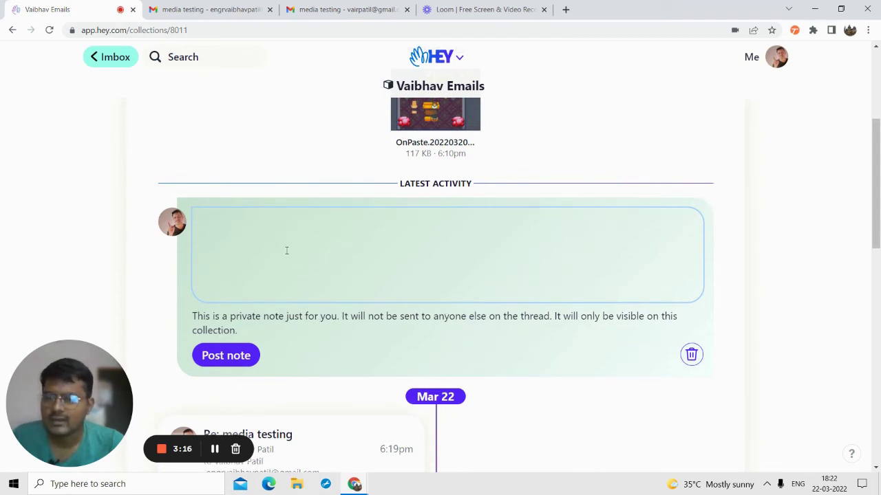
scroll(328, 257, up, 3)
scroll(329, 260, down, 4)
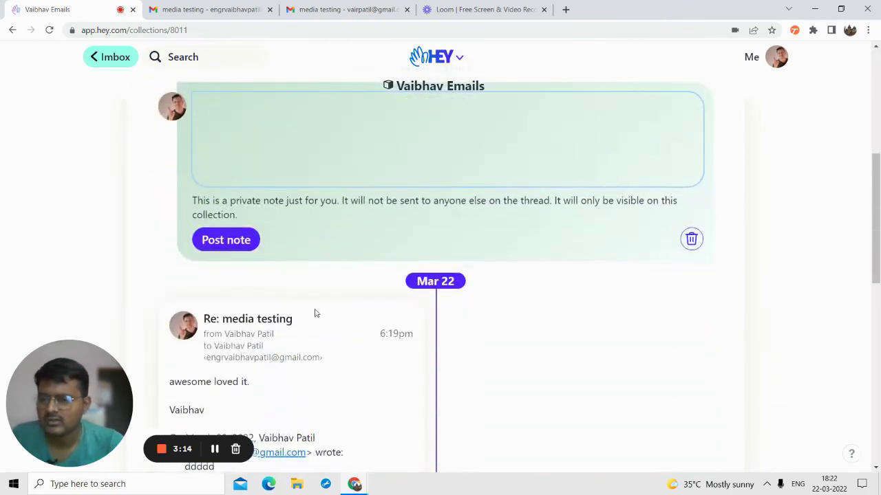
scroll(258, 289, down, 3)
scroll(356, 344, up, 2)
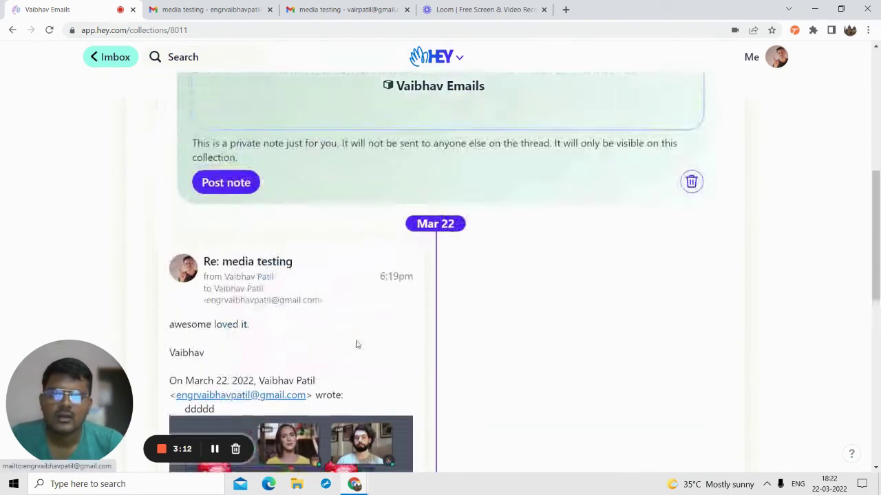
scroll(355, 341, down, 7)
scroll(350, 304, up, 13)
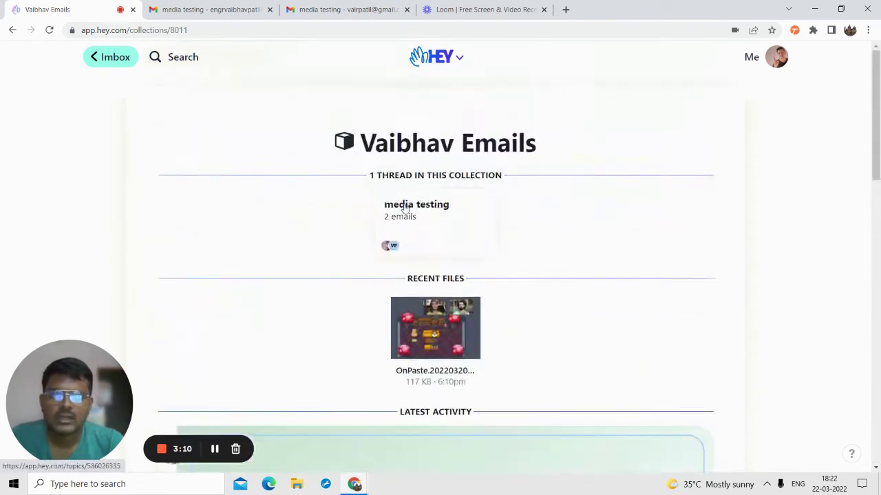
- Reopen the media testing thread, dismiss the training banner, expand the ddddd email, and view its sender's contact
click(14, 29)
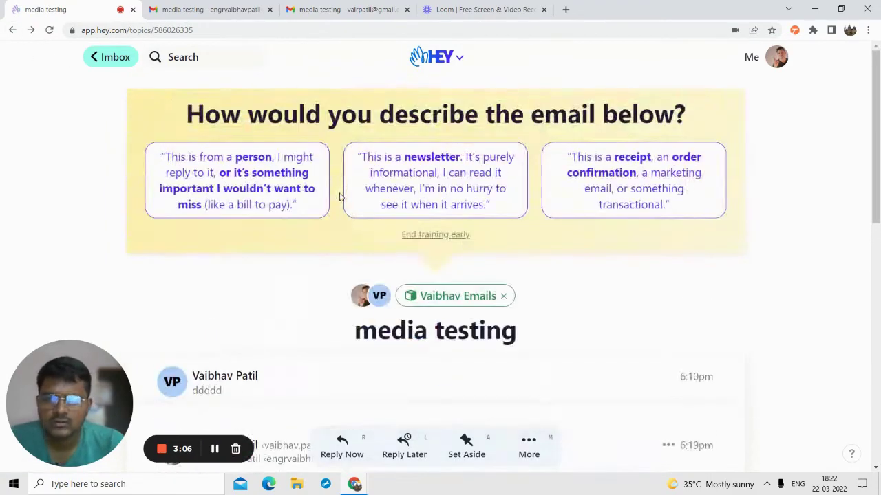
scroll(413, 214, up, 3)
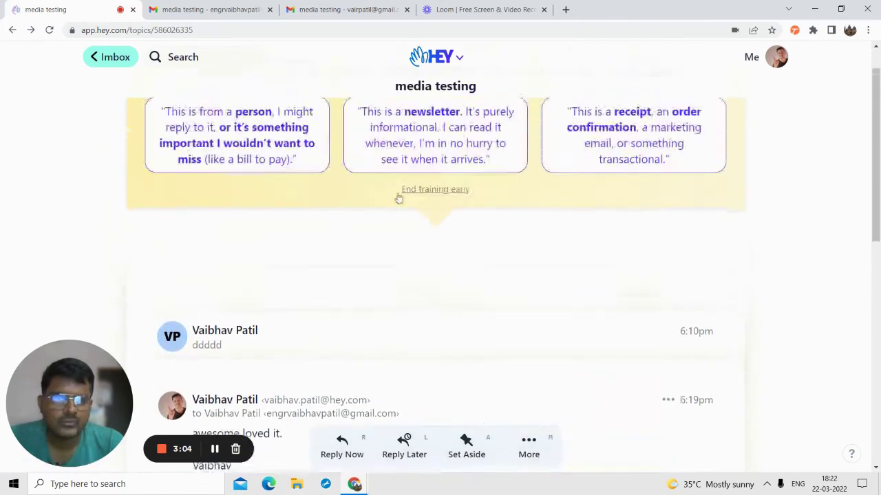
click(398, 198)
click(213, 164)
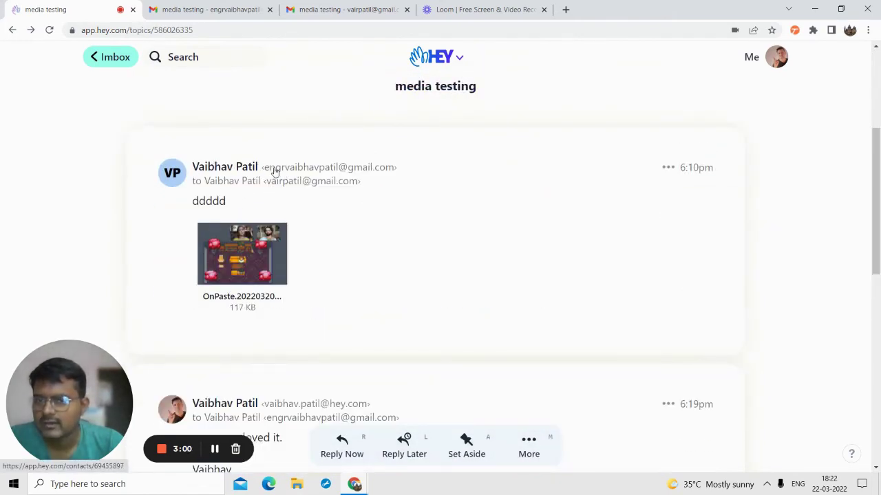
click(220, 168)
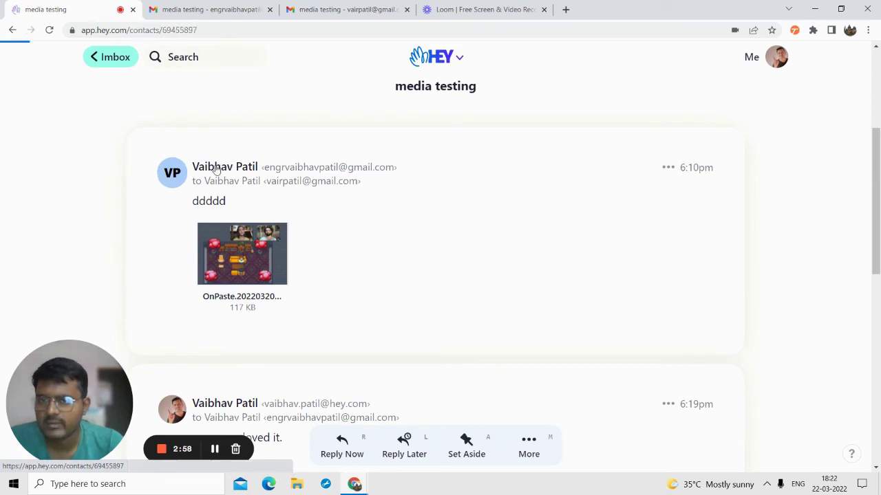
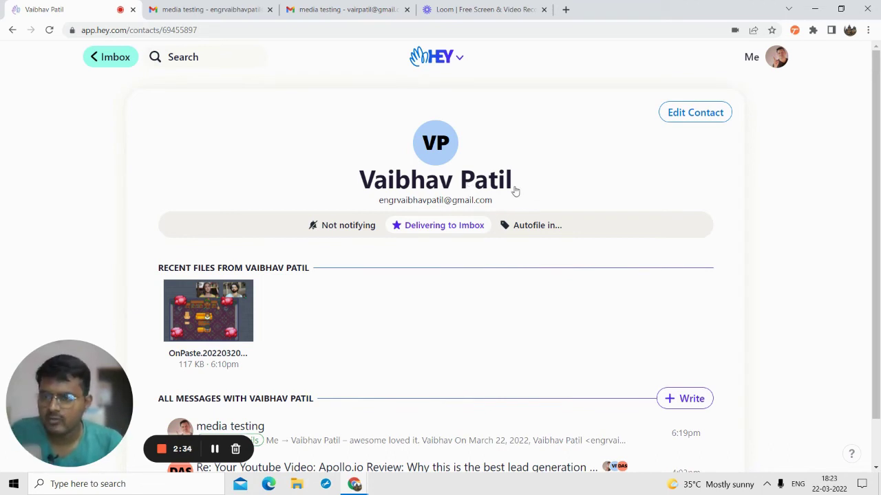
- Review the contact's Delivering to Imbox options without changing them
scroll(505, 203, down, 1)
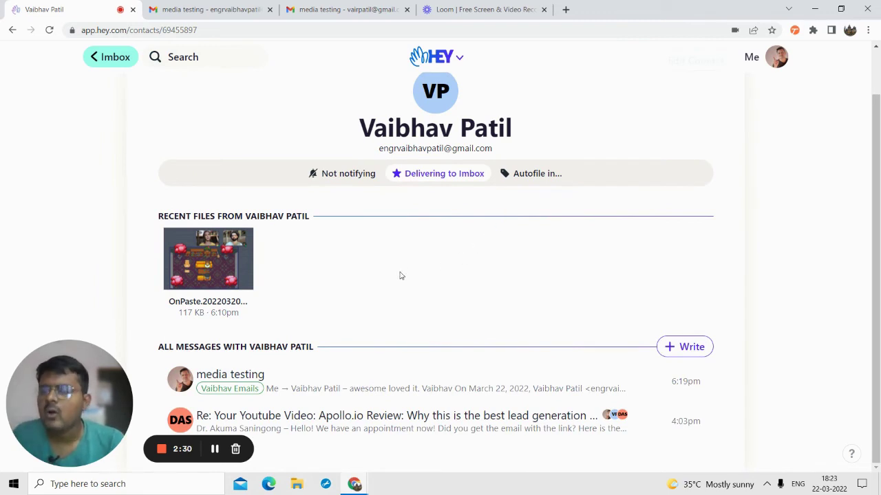
scroll(400, 289, up, 1)
scroll(399, 299, down, 1)
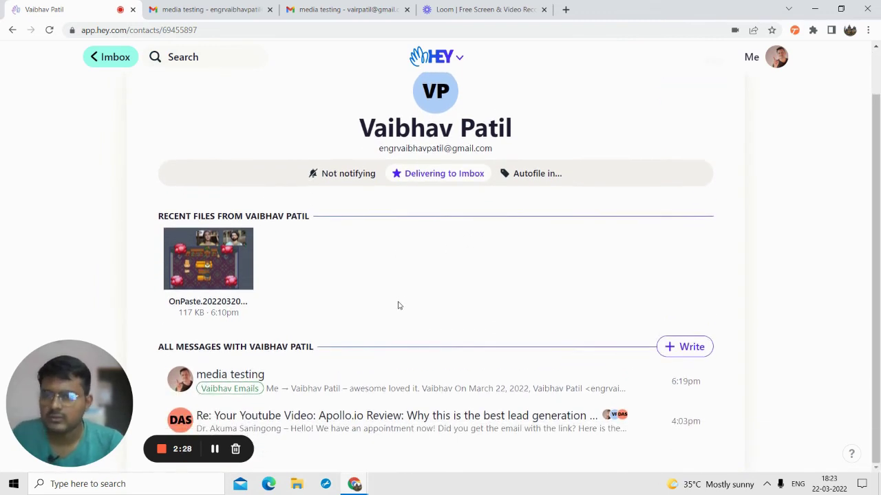
click(420, 177)
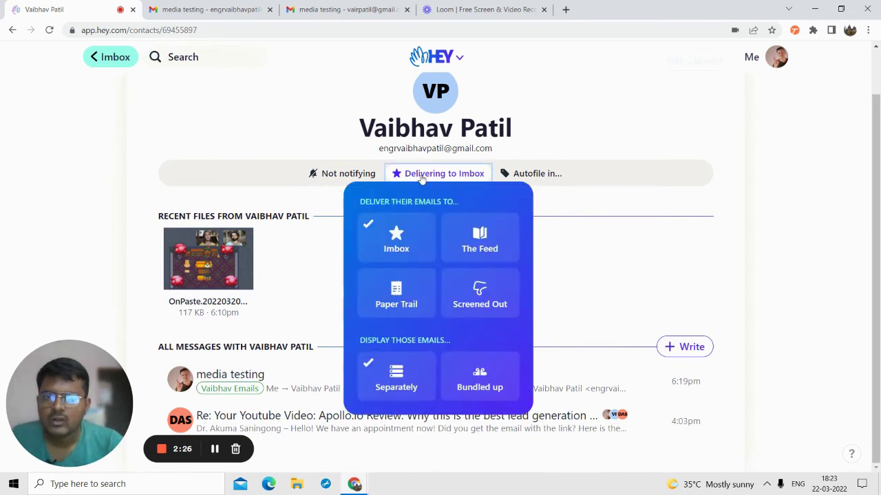
click(586, 216)
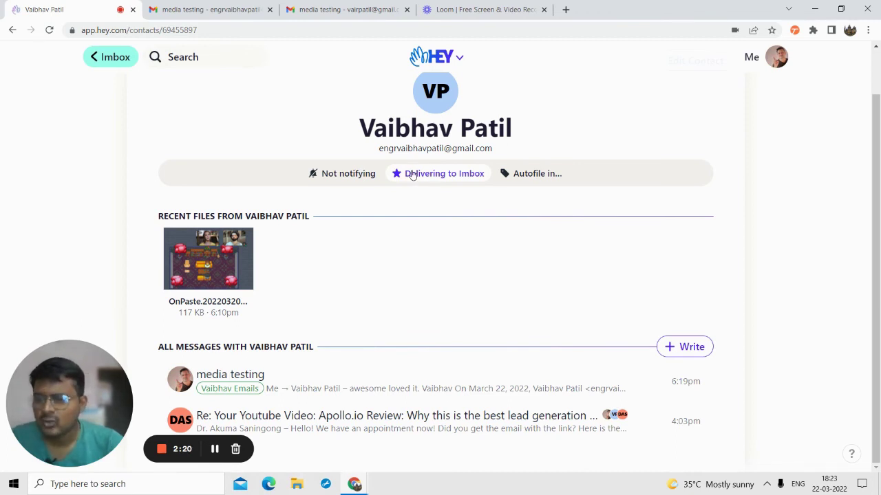
click(412, 174)
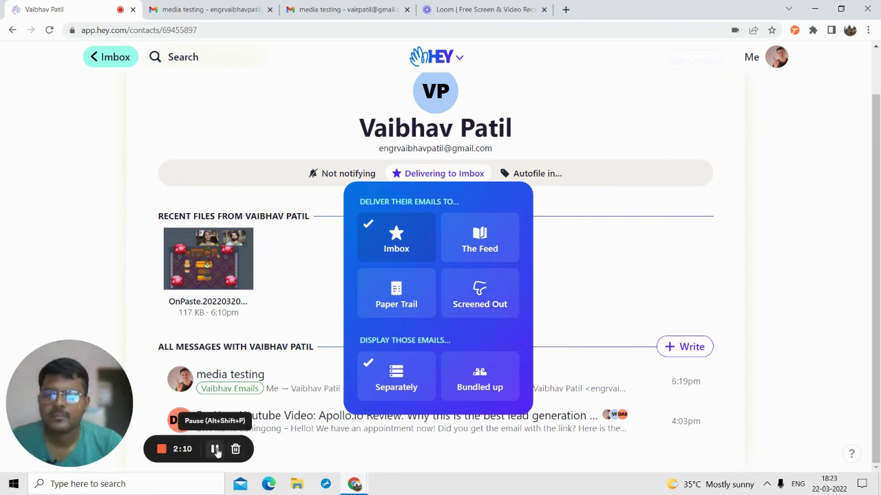
click(440, 175)
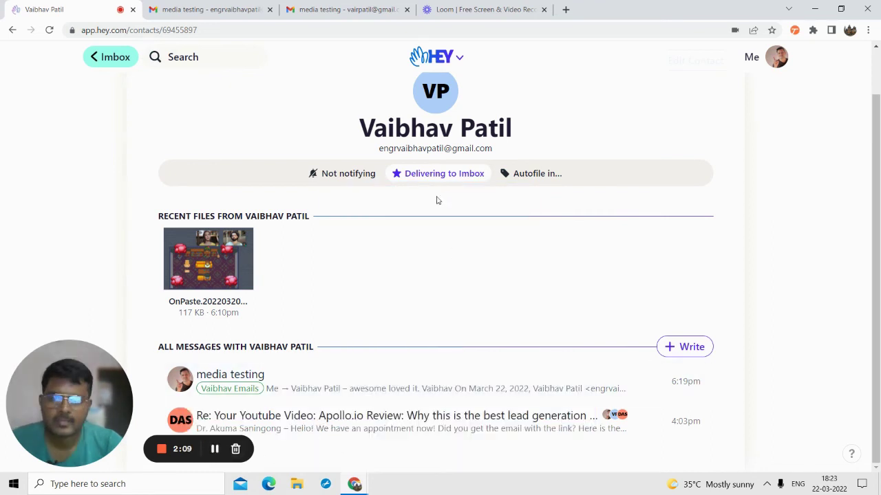
- Show the list of Autofile labels for this contact's emails
click(217, 449)
click(212, 448)
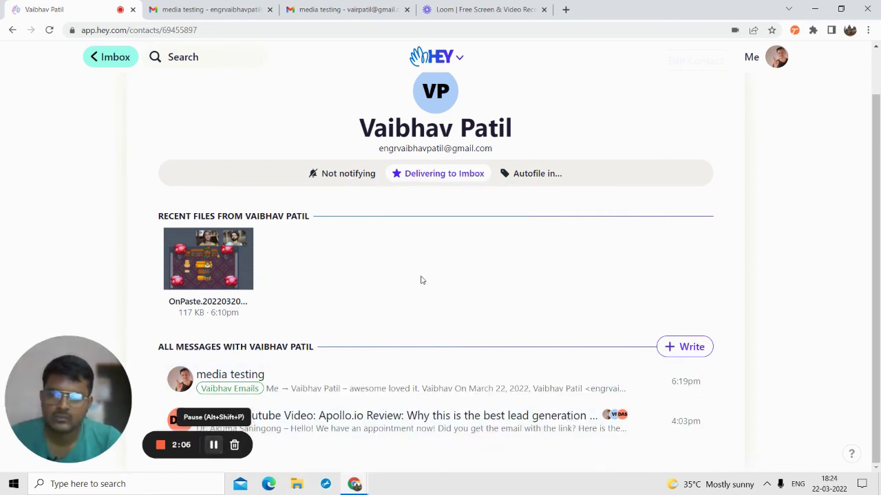
click(527, 175)
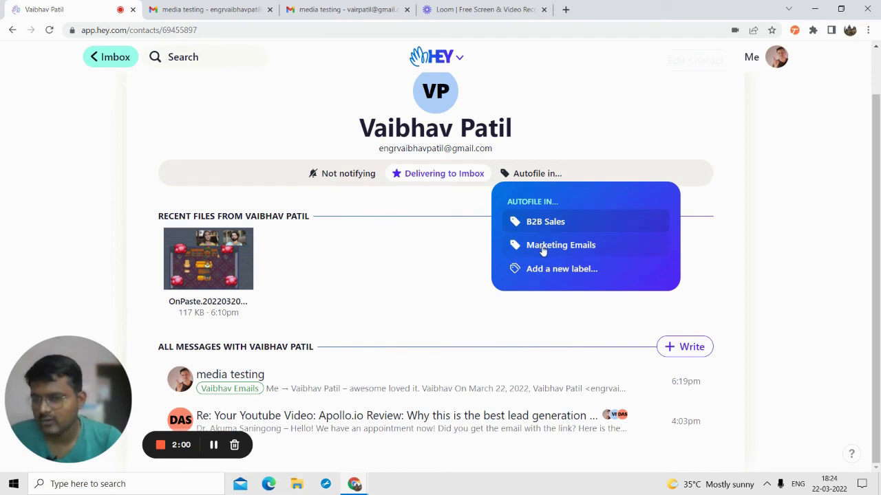
- Set this contact's Imbox emails to display Bundled up, leaving notifications off
click(339, 176)
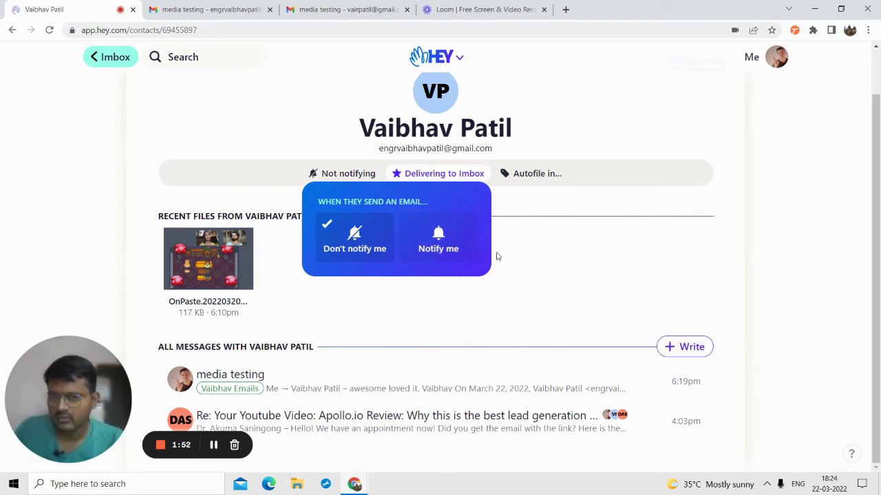
click(577, 257)
triple_click(440, 173)
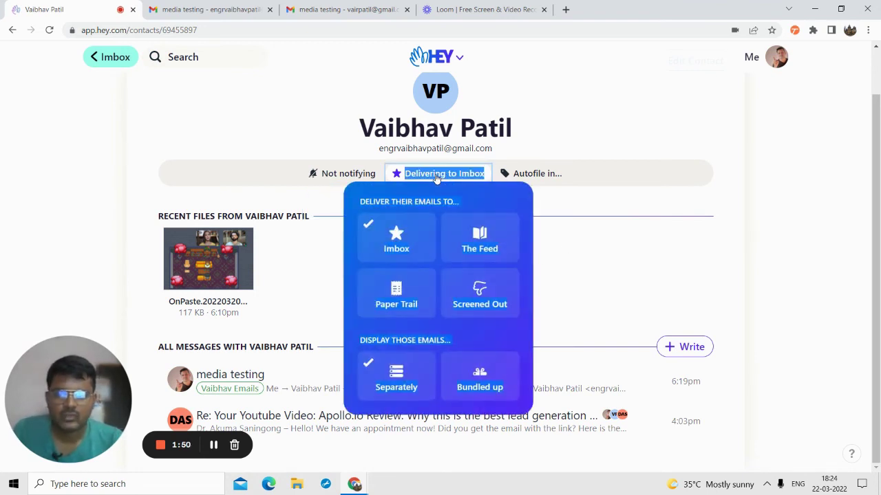
click(470, 377)
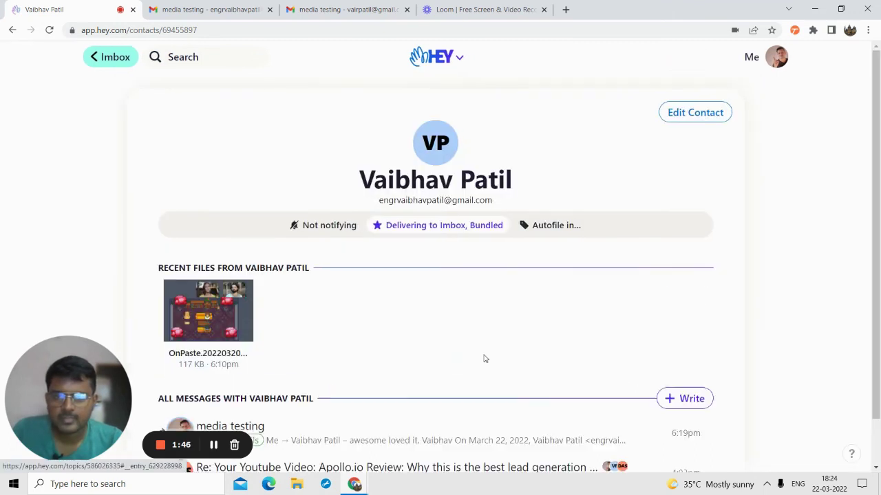
scroll(319, 301, down, 1)
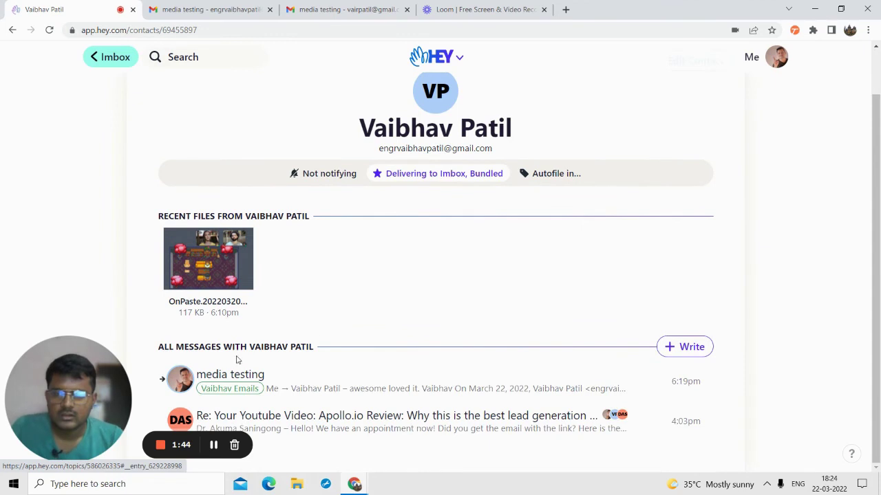
scroll(236, 360, up, 1)
scroll(289, 385, down, 1)
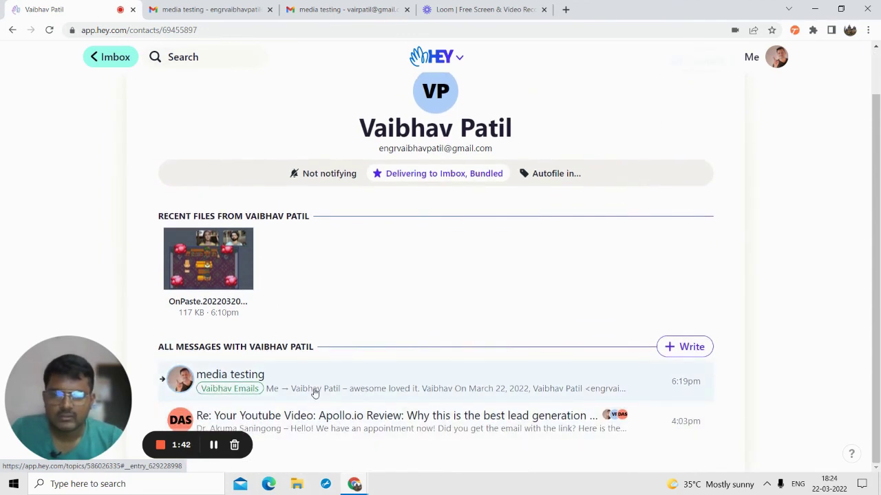
scroll(315, 388, up, 1)
scroll(316, 384, down, 1)
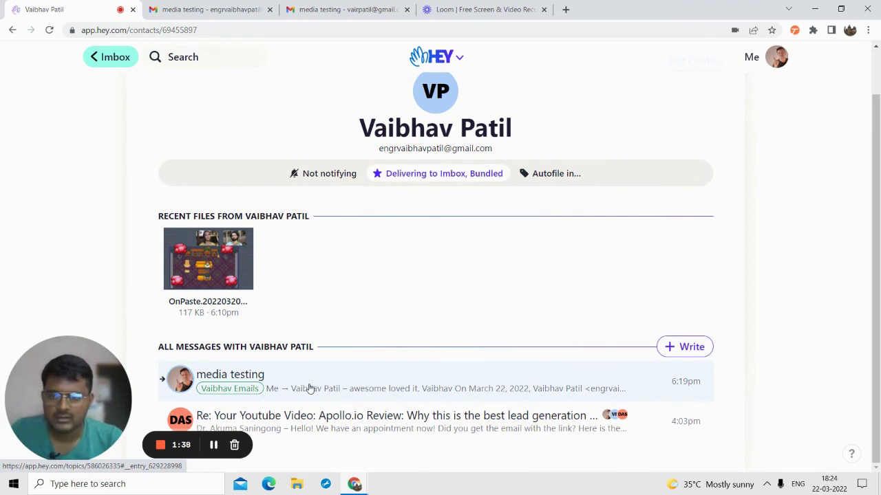
scroll(282, 207, up, 2)
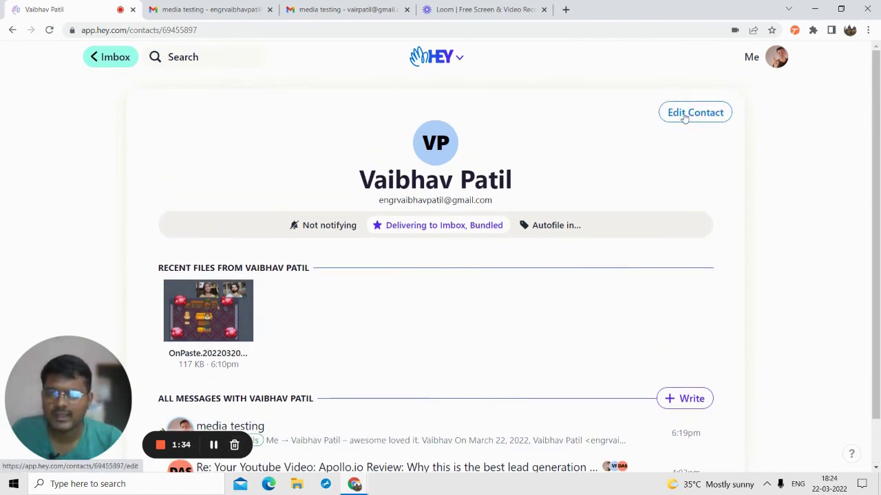
- Leave the Edit contact info form for the contact page, then return to the Imbox
click(714, 121)
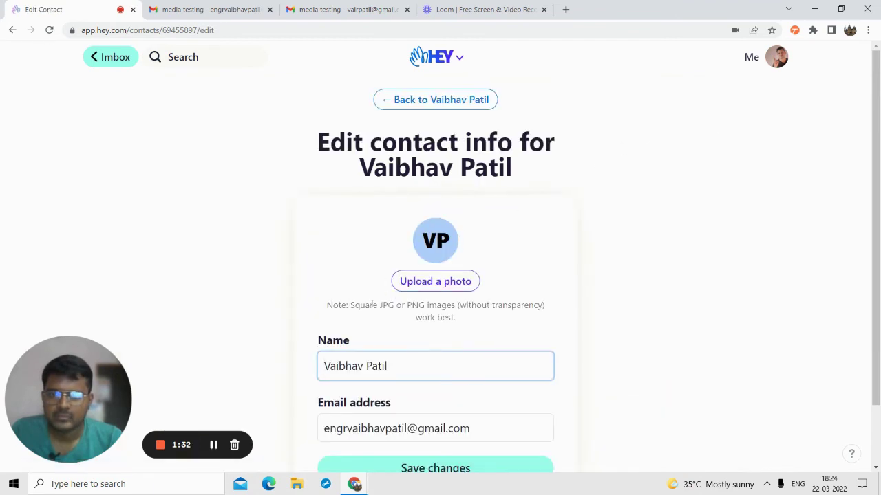
scroll(372, 304, down, 2)
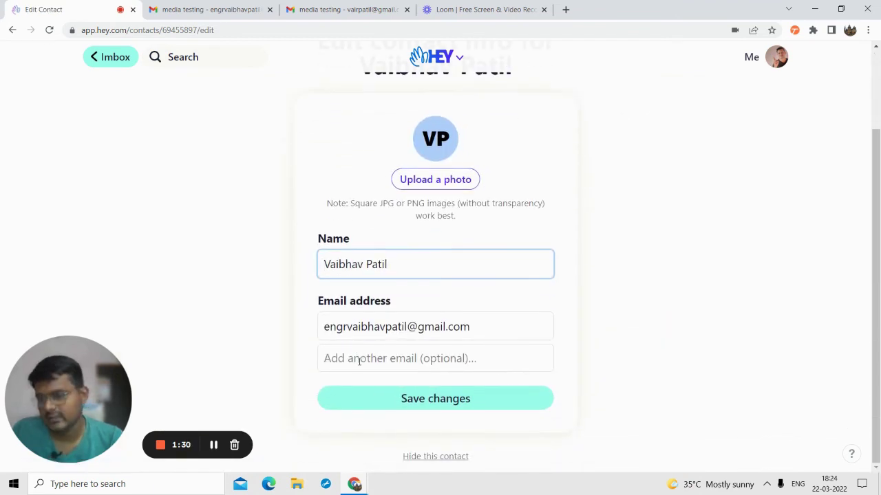
scroll(439, 392, up, 2)
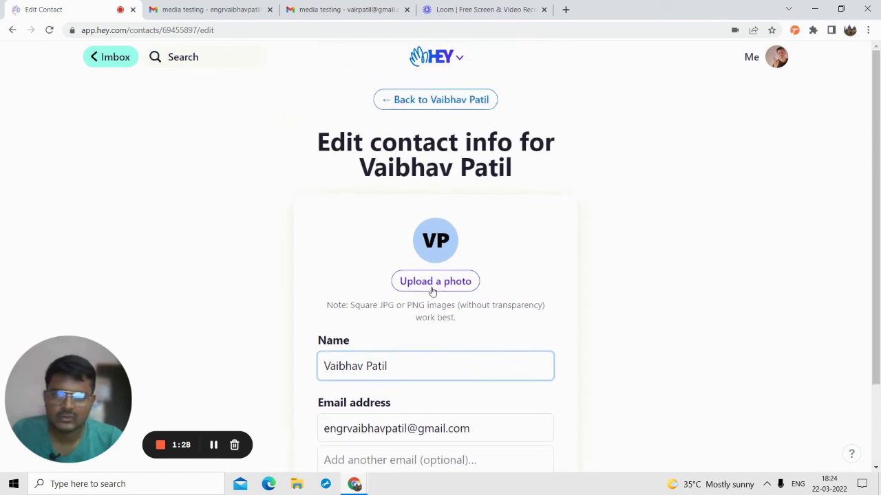
scroll(422, 278, down, 1)
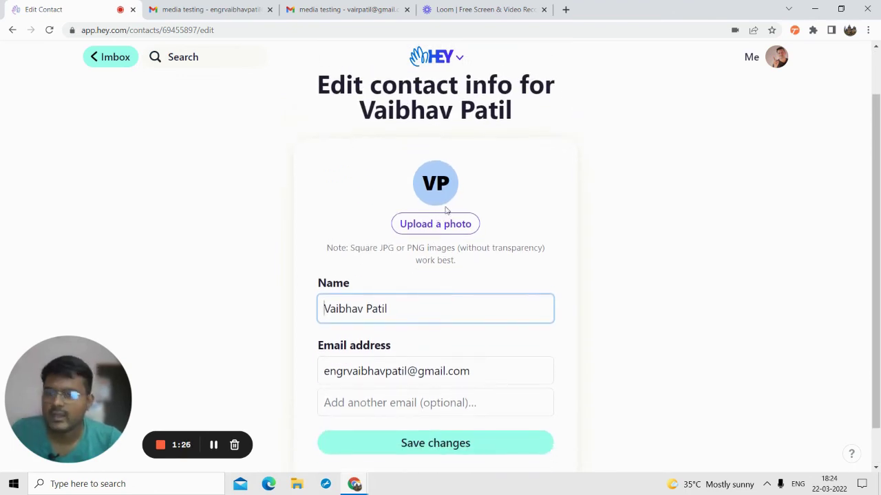
scroll(439, 199, up, 1)
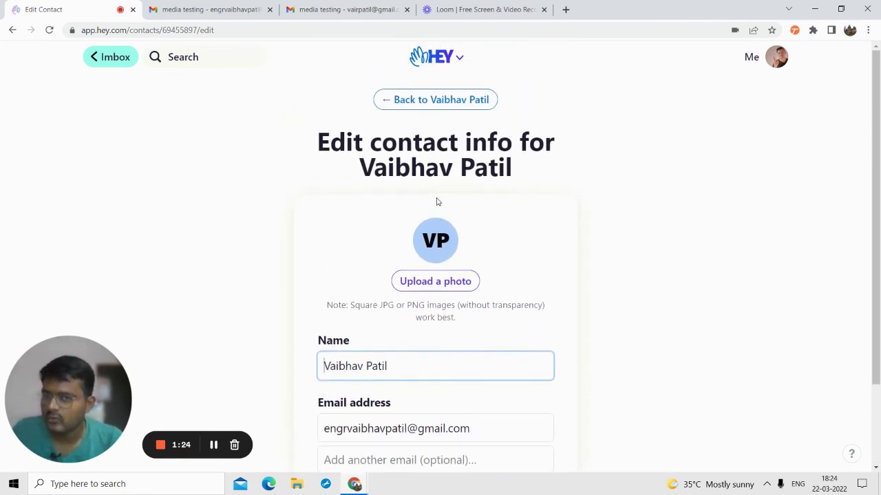
click(419, 97)
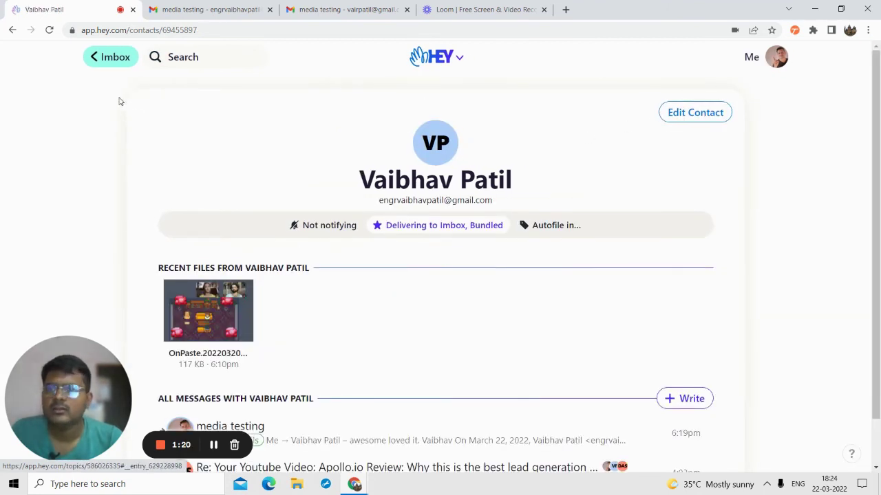
click(121, 57)
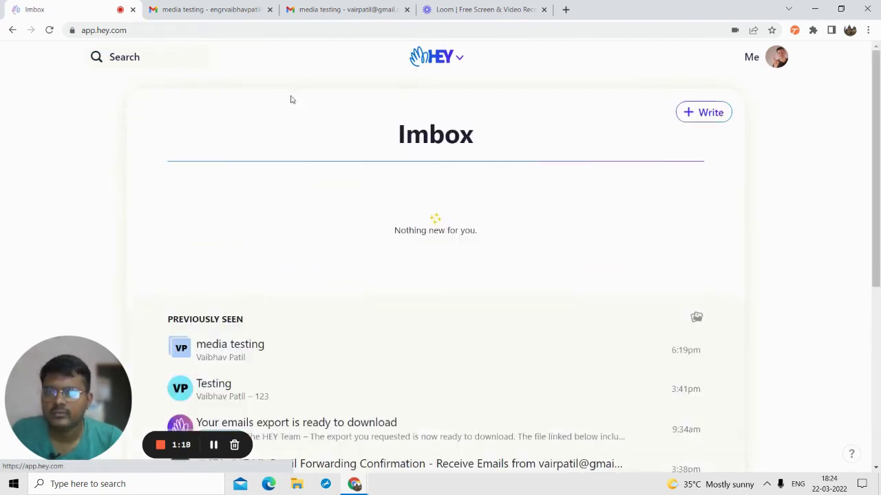
- Open the 'Testing' email thread from the Previously Seen emails
scroll(269, 181, down, 5)
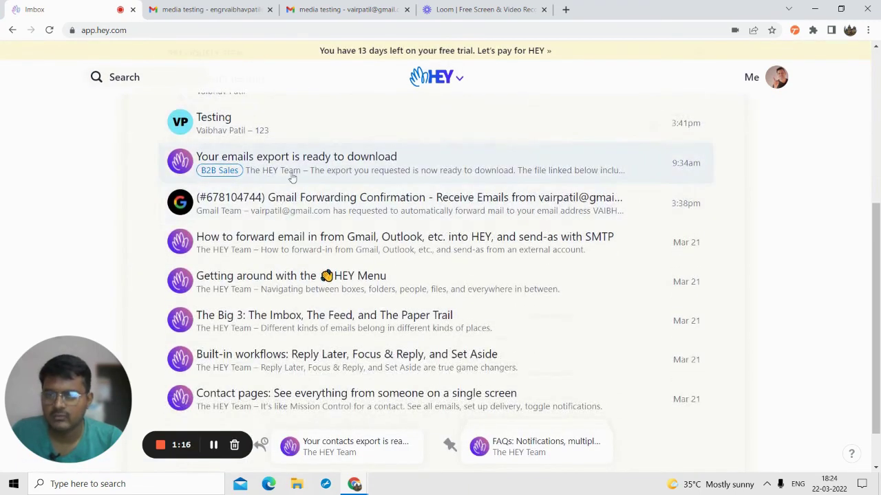
click(240, 123)
scroll(371, 233, down, 3)
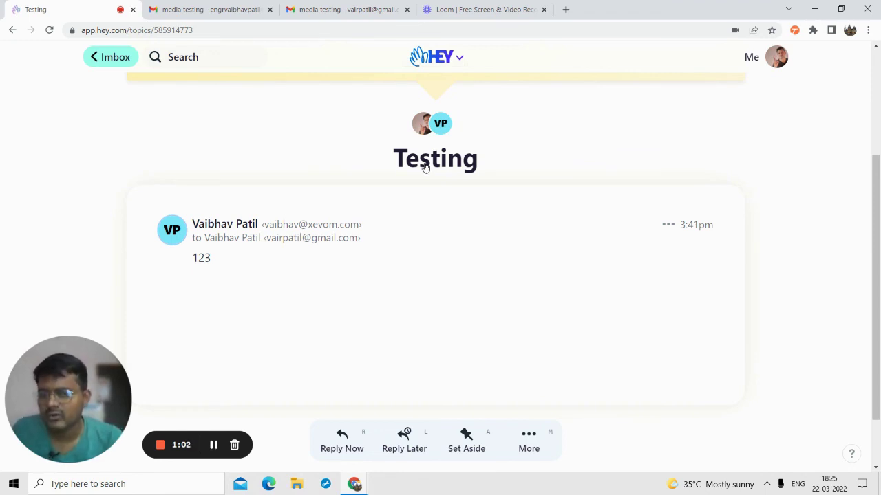
- Replace the thread title 'Testing' with 'Test one two three' and save it
click(424, 167)
double_click(416, 207)
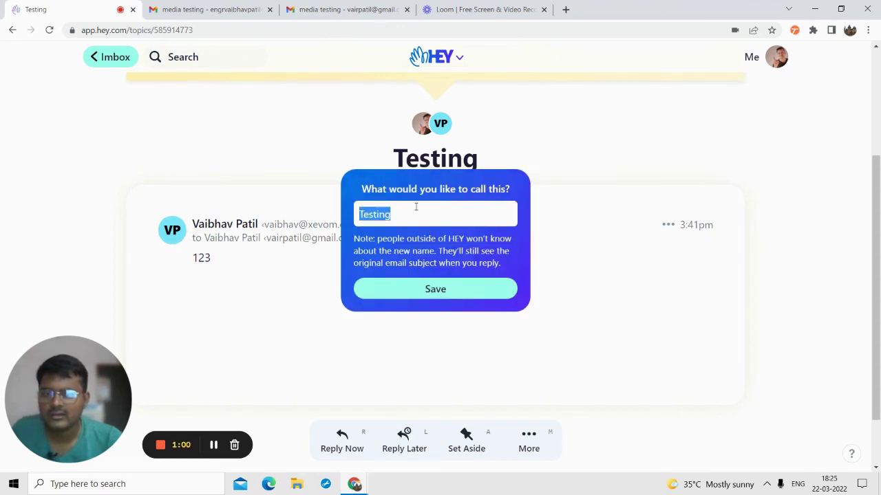
text(Te)
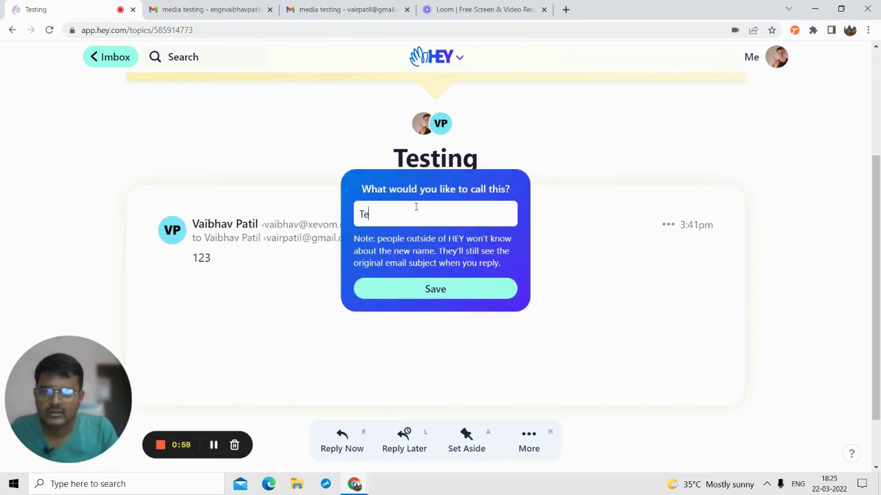
text(st one t)
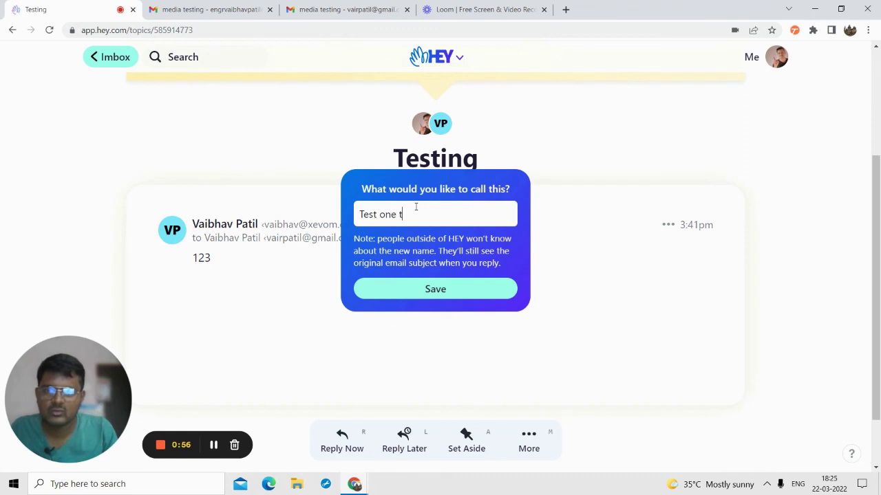
text(wo theree)
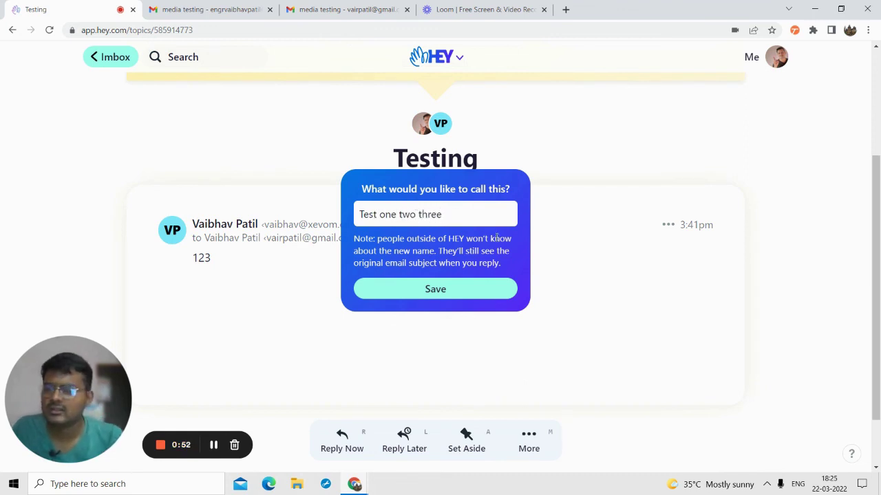
click(439, 296)
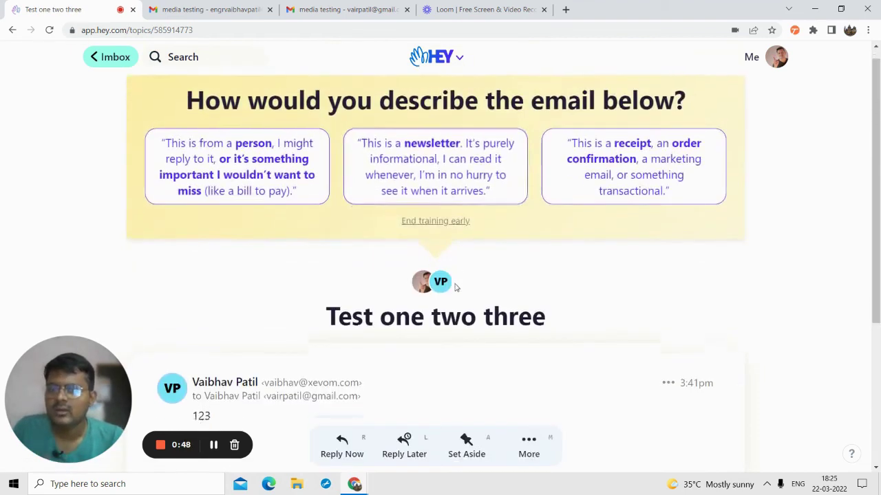
scroll(454, 286, down, 3)
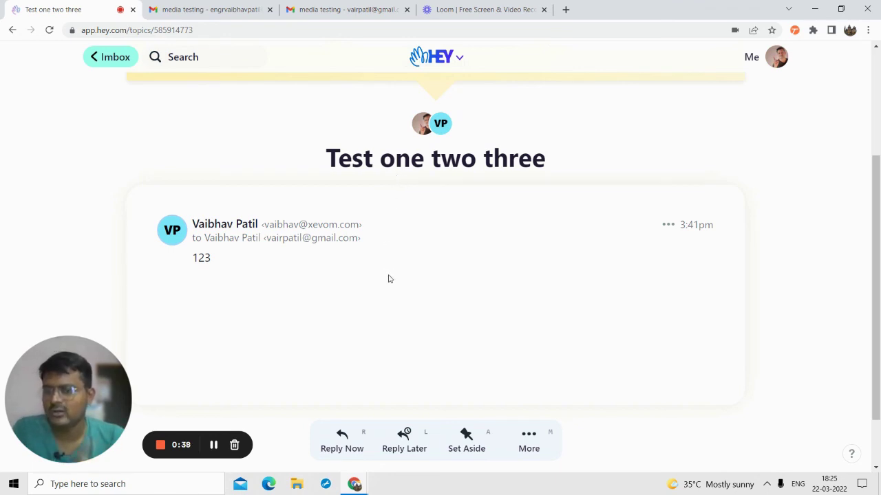
scroll(388, 279, up, 3)
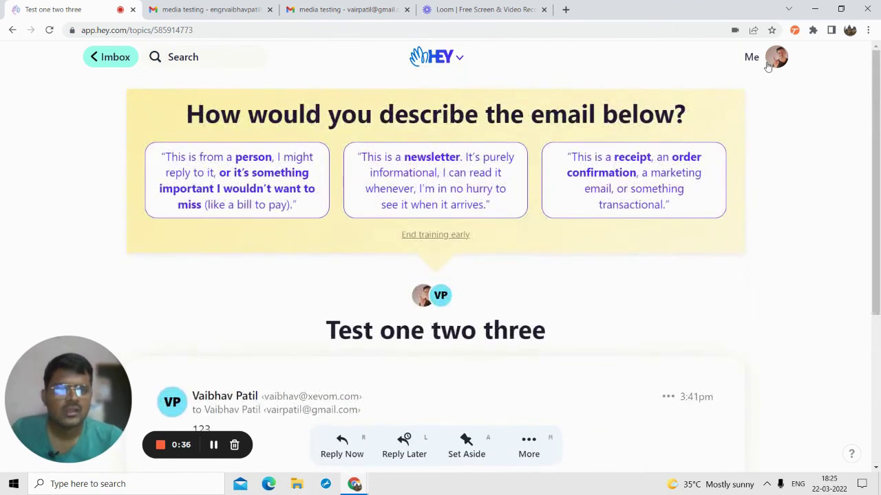
- Go back to the Imbox and scroll to the renamed 'Test one two three' thread
click(769, 65)
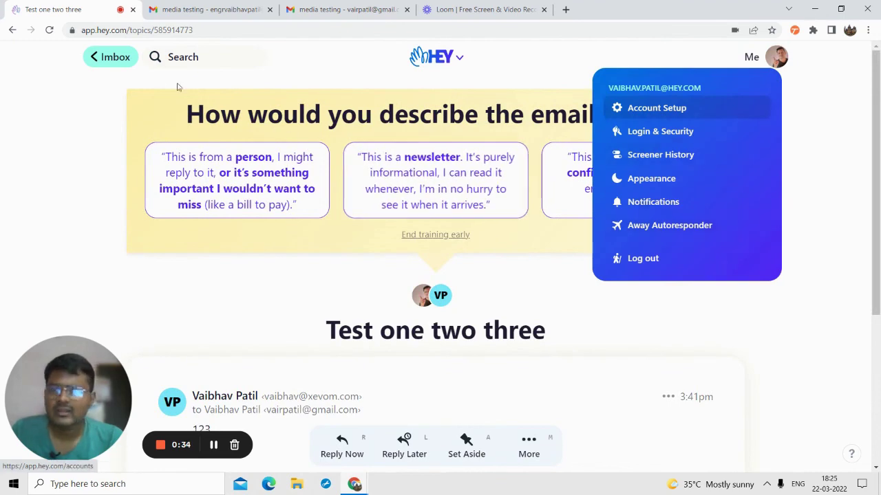
click(120, 57)
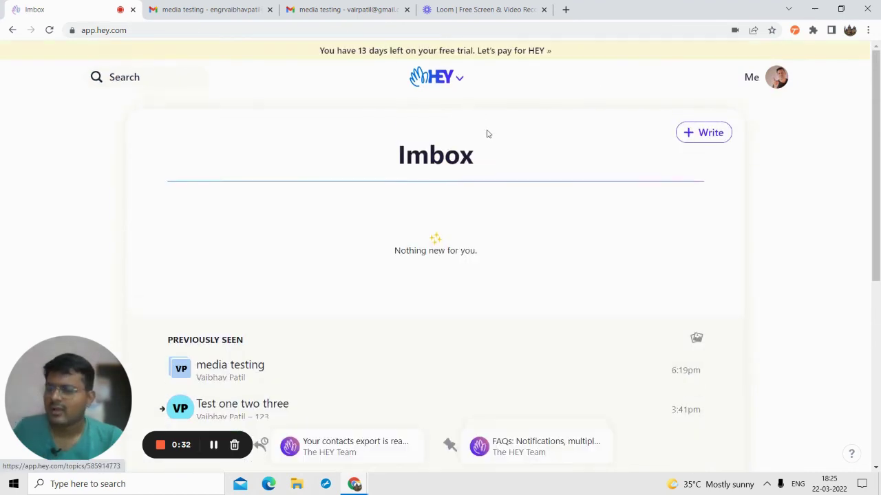
scroll(470, 206, down, 5)
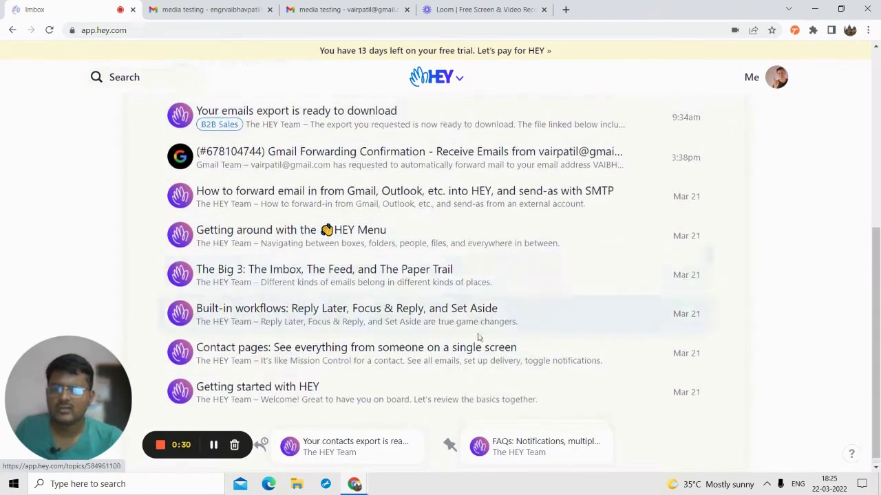
scroll(339, 457, up, 5)
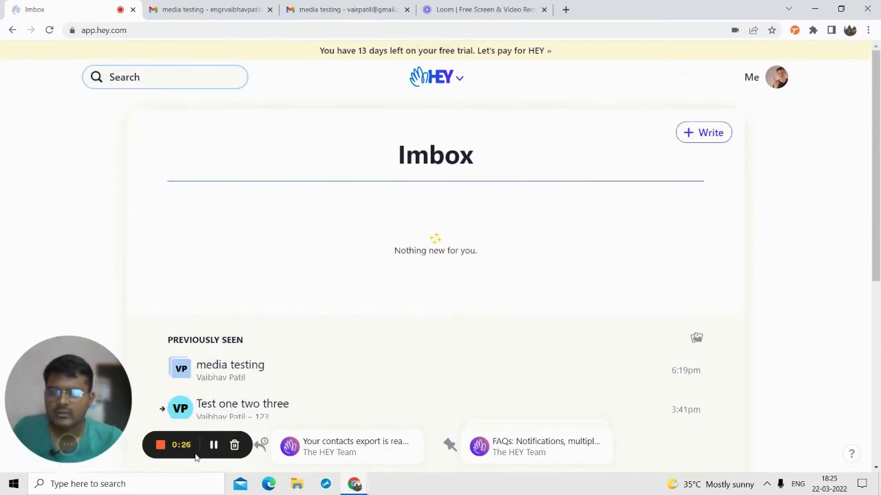
click(73, 445)
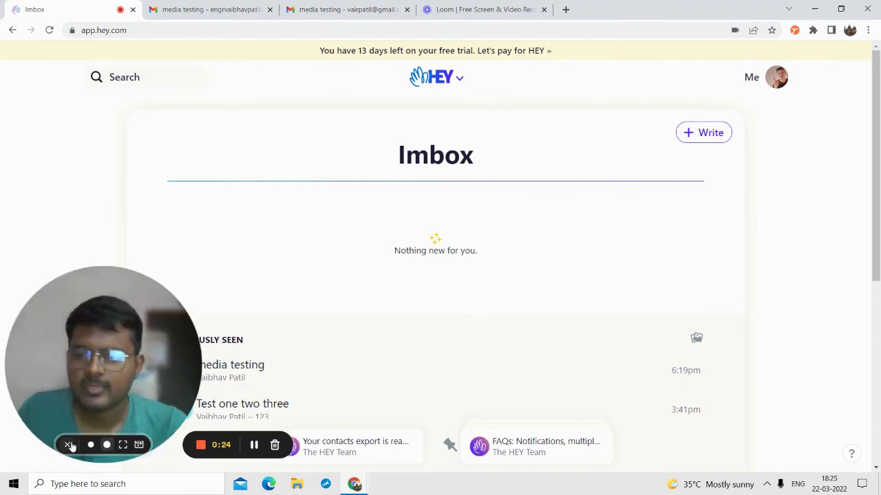
drag(109, 394, 373, 289)
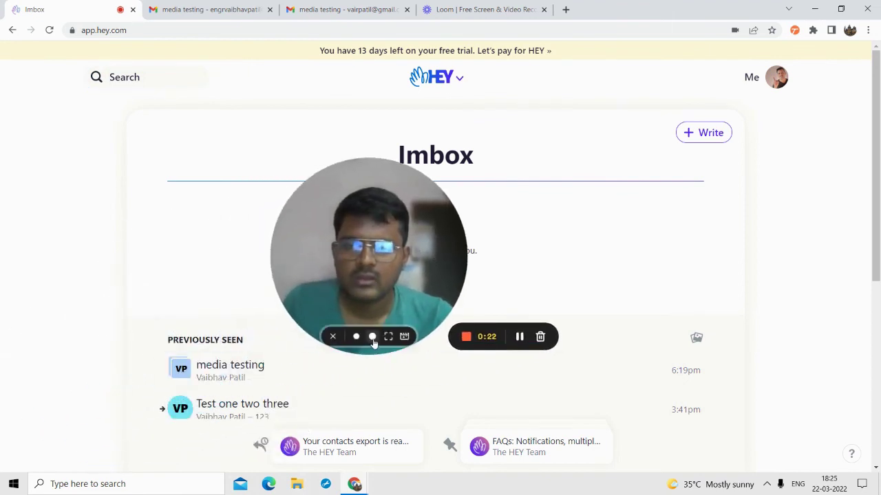
click(372, 337)
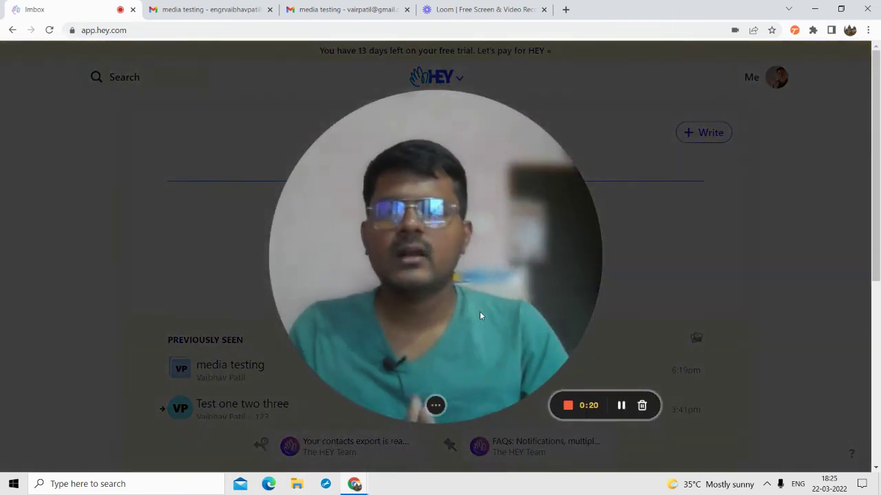